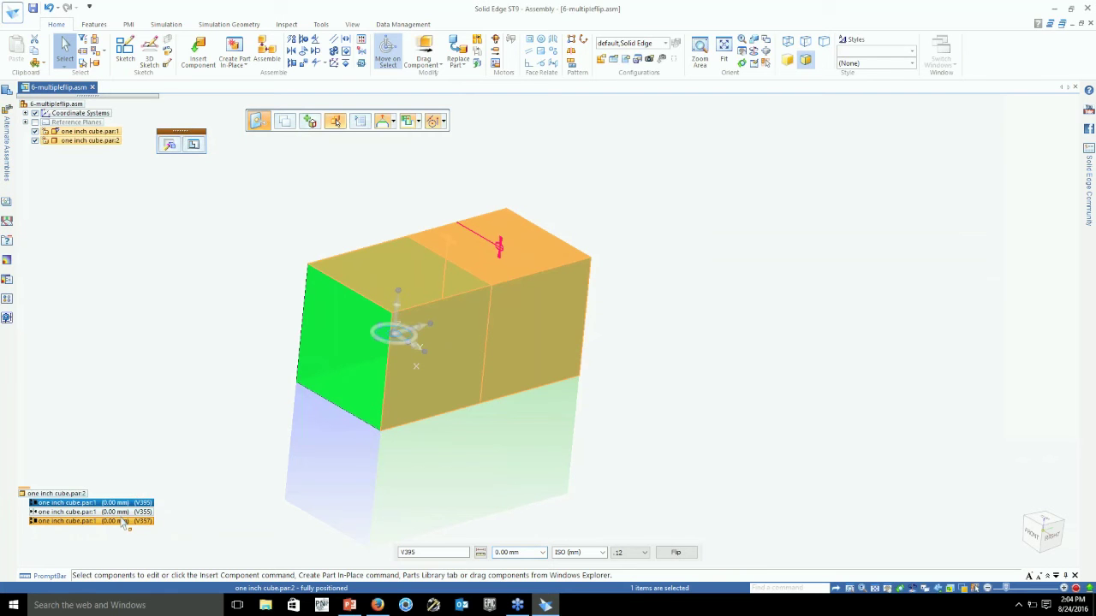
{"action": "right_click", "coordinate": [124, 521]}
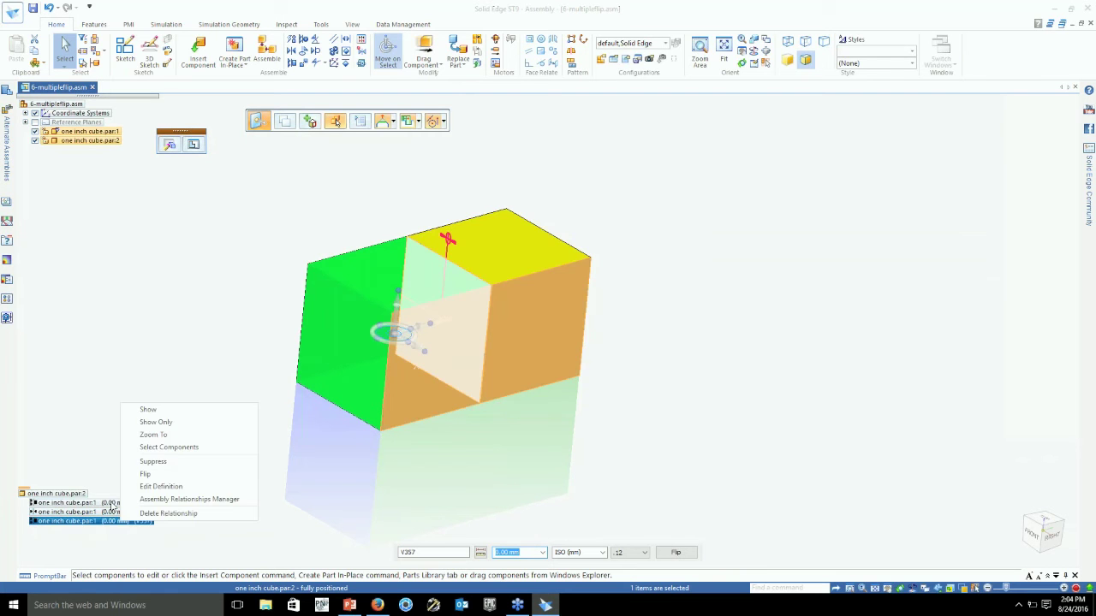
{"action": "left_click", "coordinate": [145, 473]}
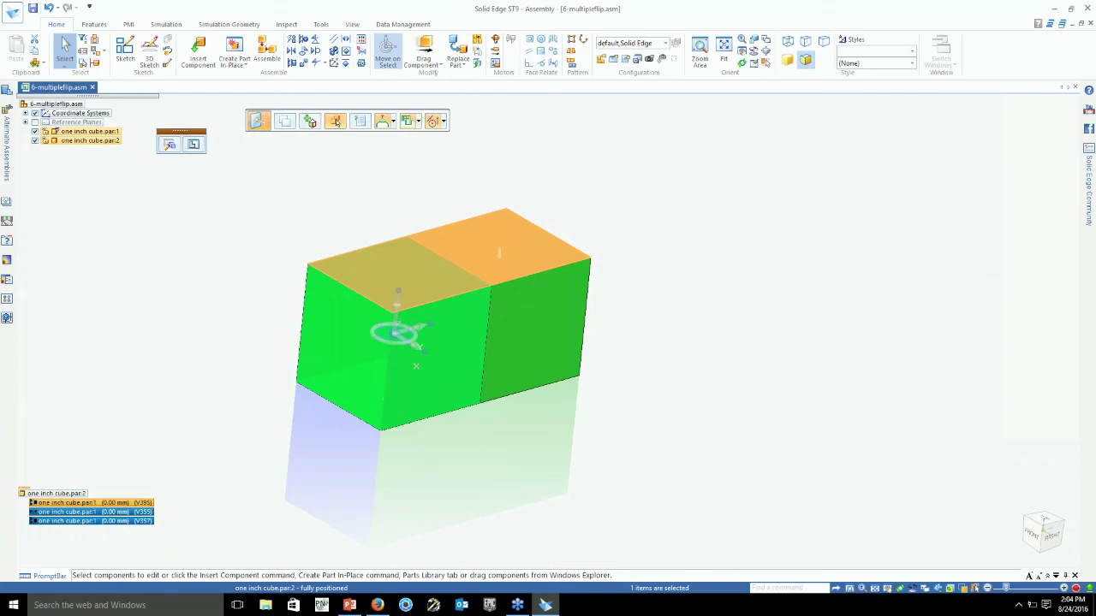
{"action": "left_click", "coordinate": [146, 428]}
Open the Assembly Relationships Manager for the two-cube assembly and preview its mate and ground relationships in the model.
{"action": "right_click", "coordinate": [754, 249]}
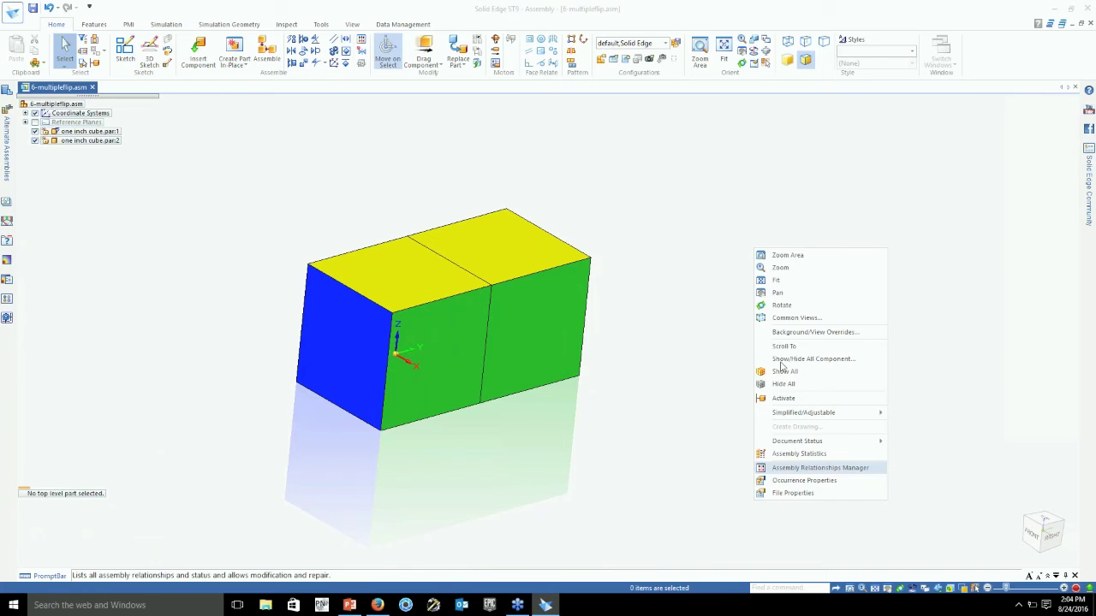
{"action": "left_click", "coordinate": [805, 467]}
{"action": "left_click", "coordinate": [788, 191]}
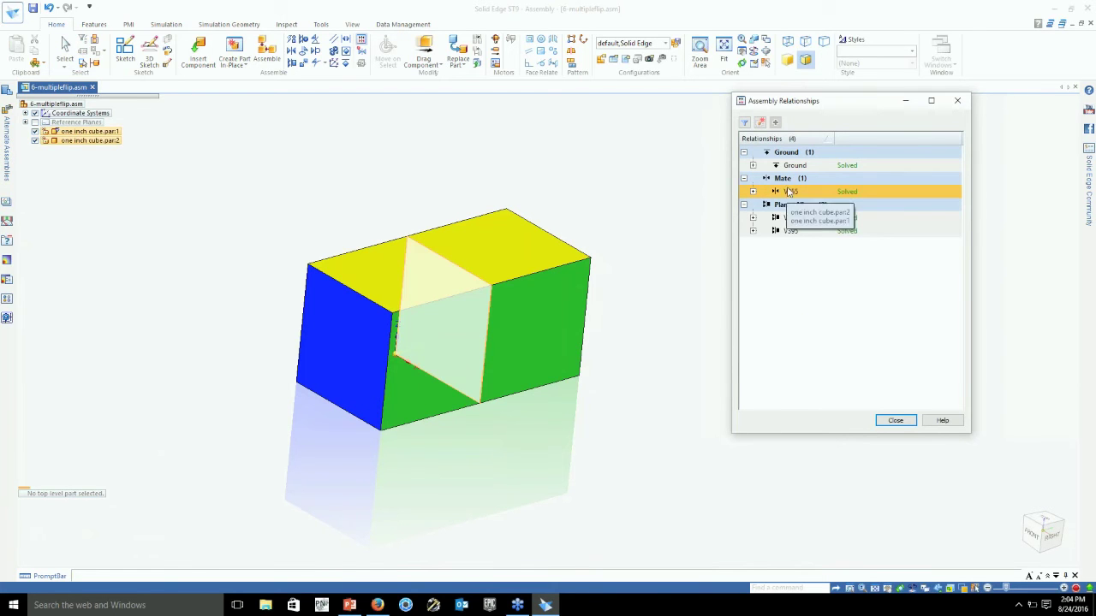
{"action": "left_click", "coordinate": [784, 167]}
Review the filter options for relationship types and statuses in the Assembly Relationships Manager.
{"action": "left_click", "coordinate": [744, 122]}
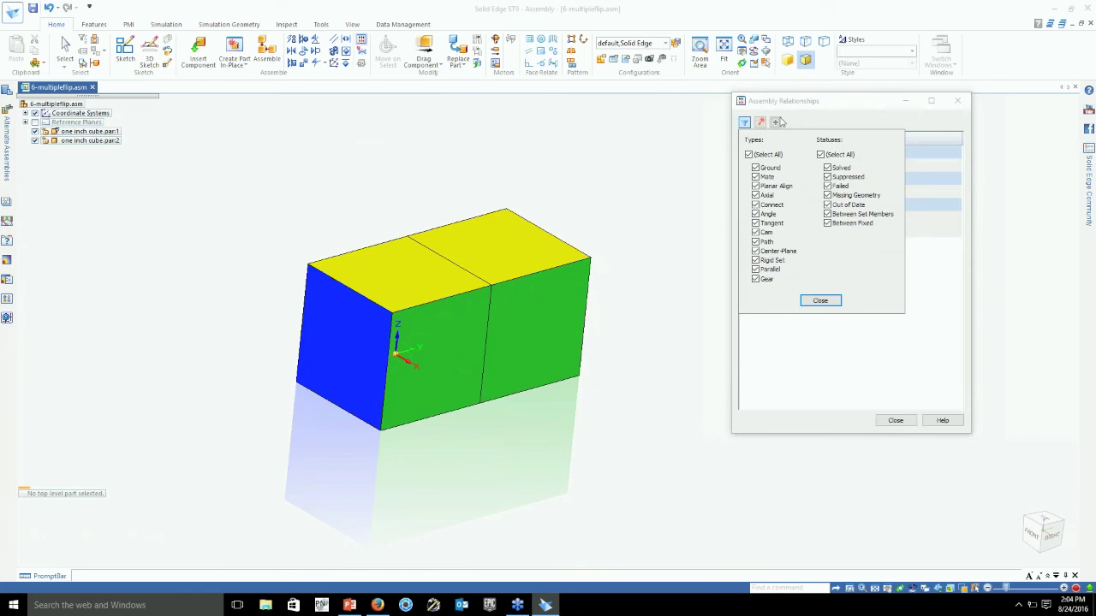
{"action": "left_click", "coordinate": [780, 119]}
{"action": "left_click", "coordinate": [764, 126]}
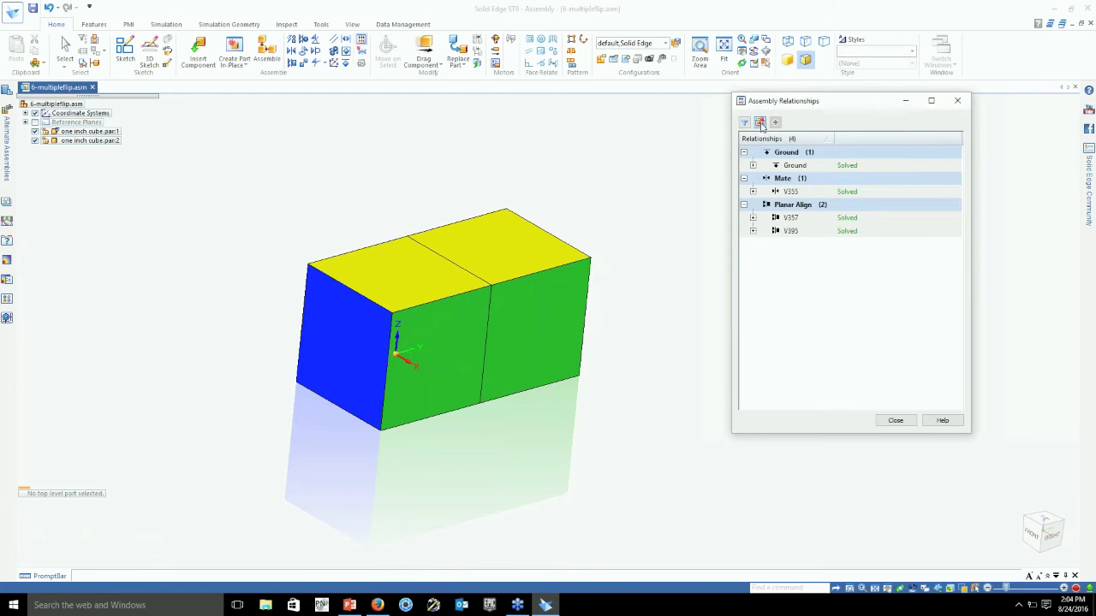
Flip the V355 mate and V395 planar align relationships together and close the Assembly Relationships Manager.
{"action": "left_click", "coordinate": [796, 191]}
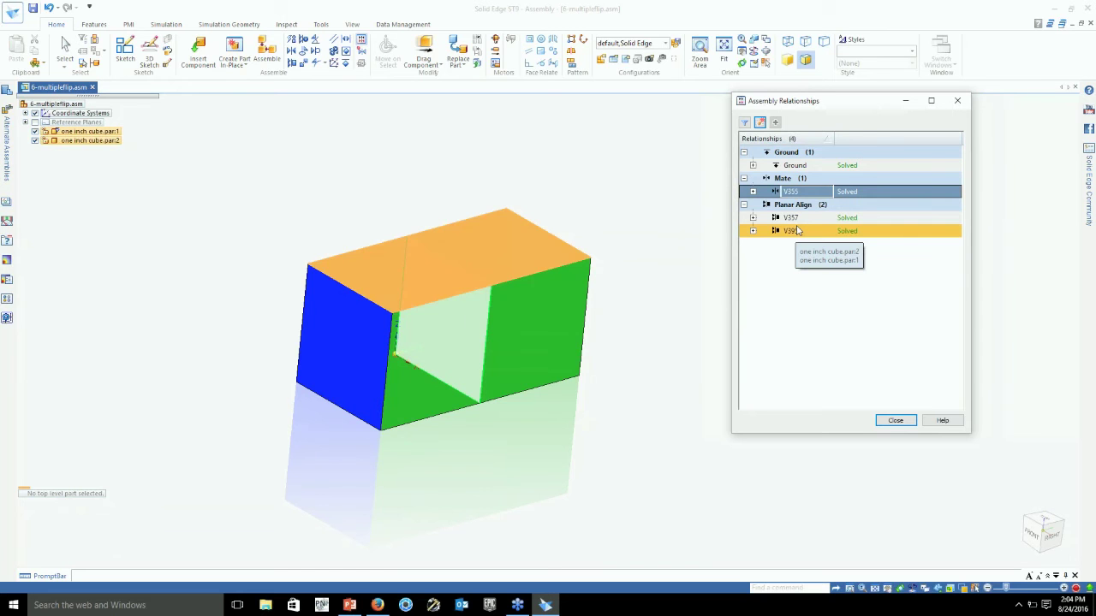
{"action": "left_click", "coordinate": [796, 232]}
{"action": "right_click", "coordinate": [796, 231]}
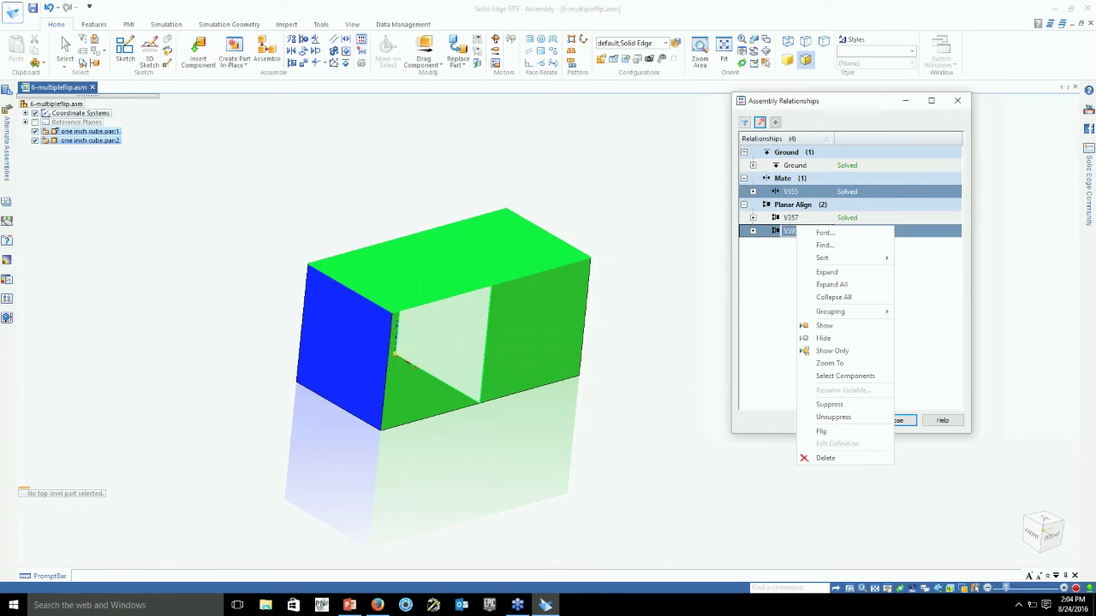
{"action": "left_click", "coordinate": [821, 431]}
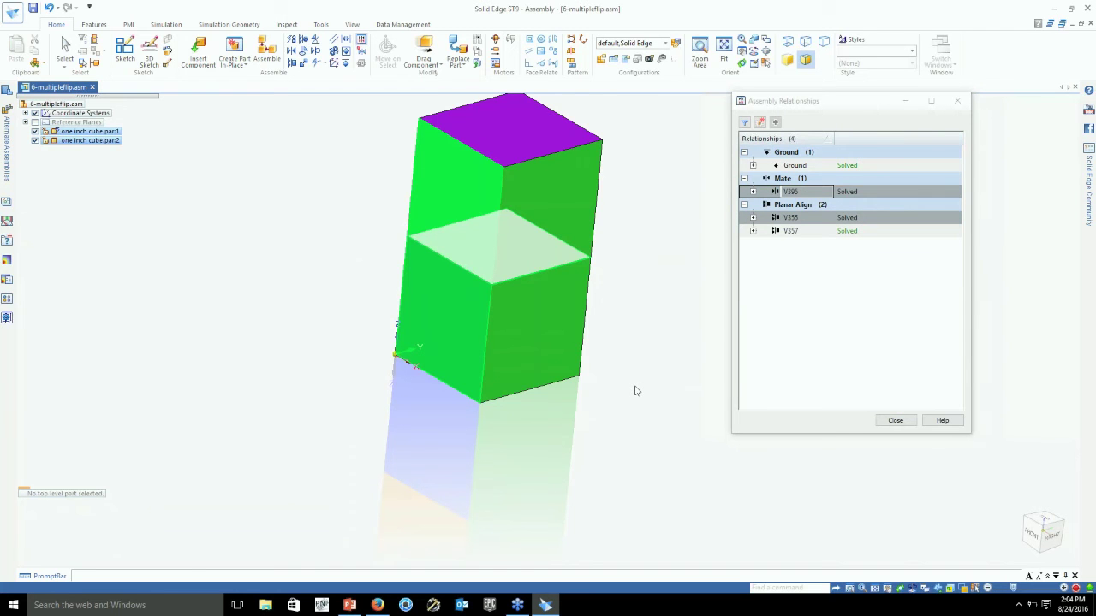
{"action": "key", "text": "Escape"}
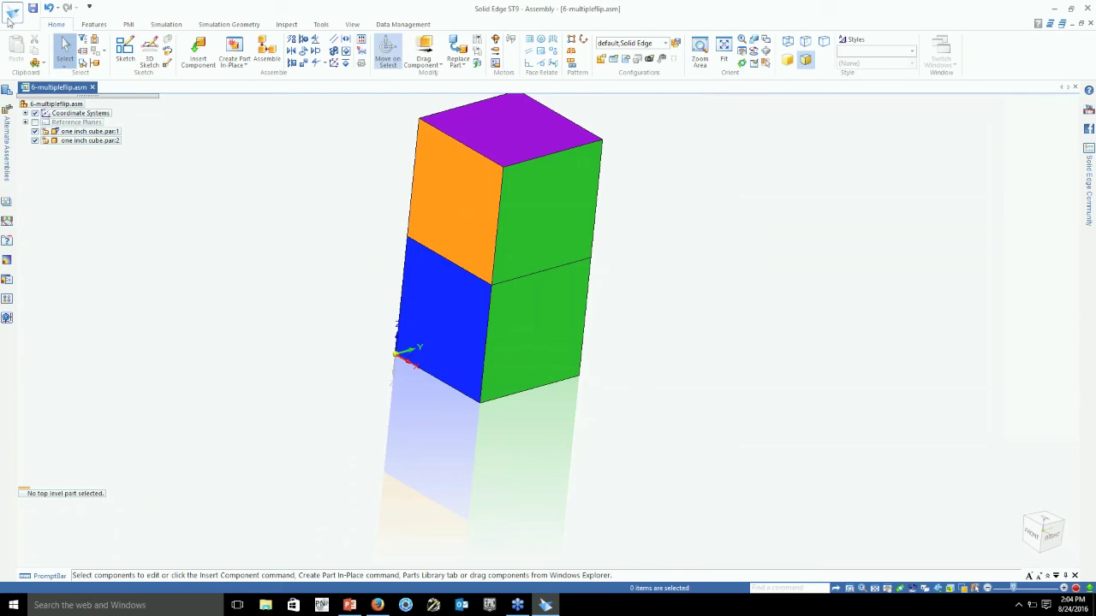
Open 7-transformer.asm from the recent files.
{"action": "left_click", "coordinate": [11, 14]}
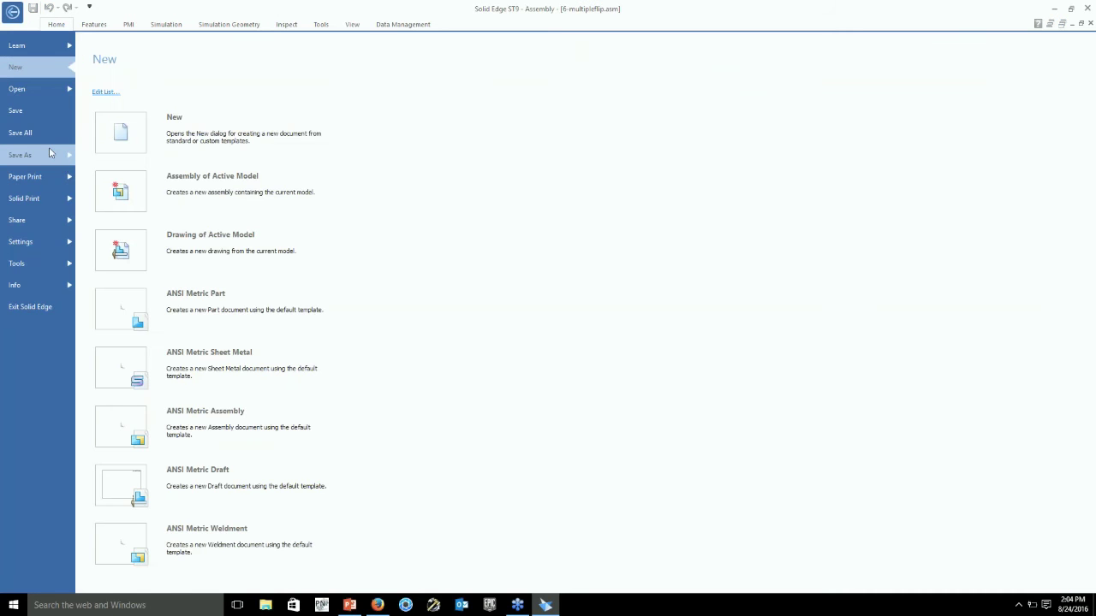
{"action": "left_click", "coordinate": [21, 91]}
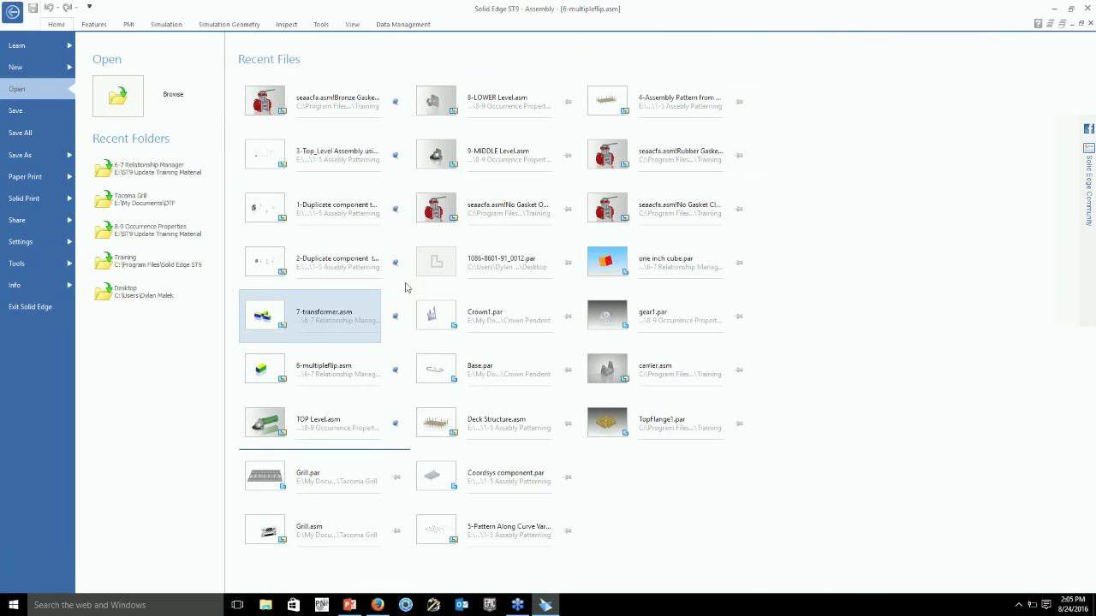
{"action": "left_click", "coordinate": [369, 304]}
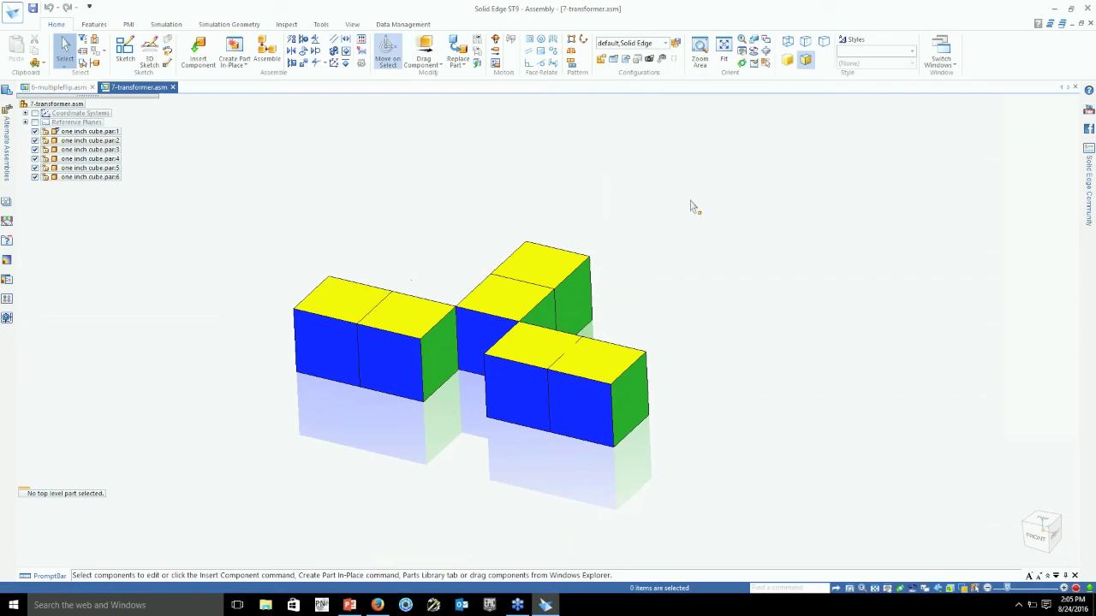
Open the Assembly Relationships Manager for the six-cube assembly and inspect which cubes its mate relationships connect.
{"action": "right_click", "coordinate": [650, 432]}
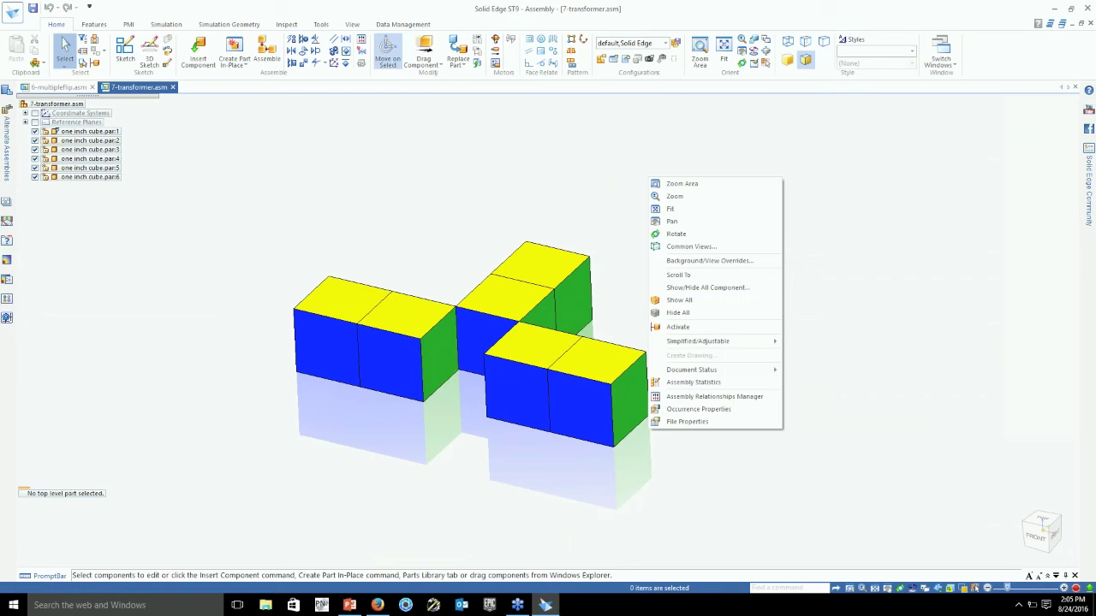
{"action": "left_click", "coordinate": [720, 400]}
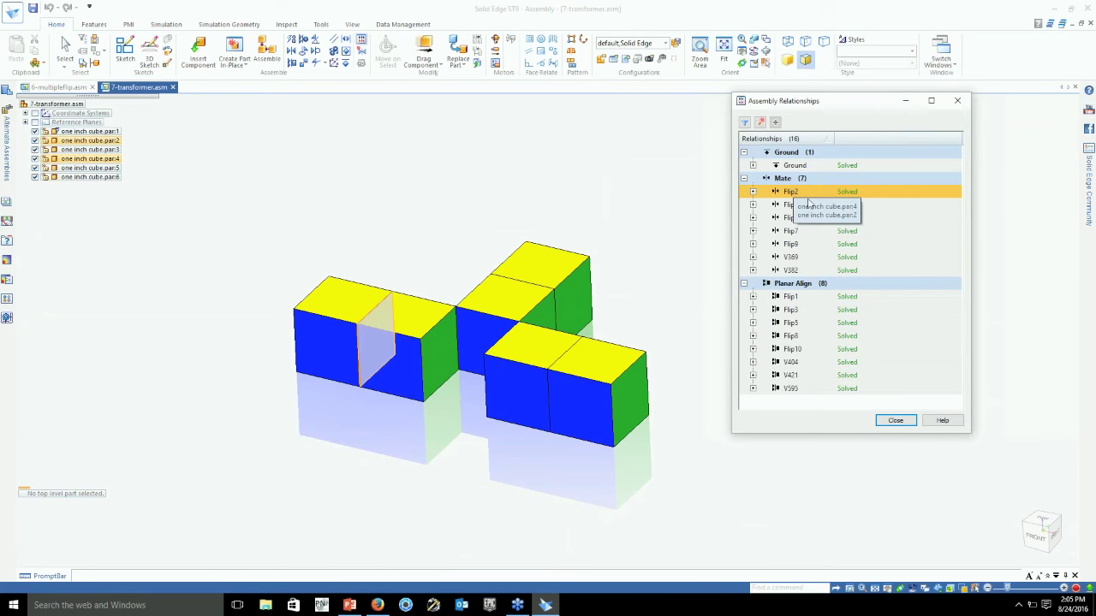
{"action": "left_click", "coordinate": [100, 168]}
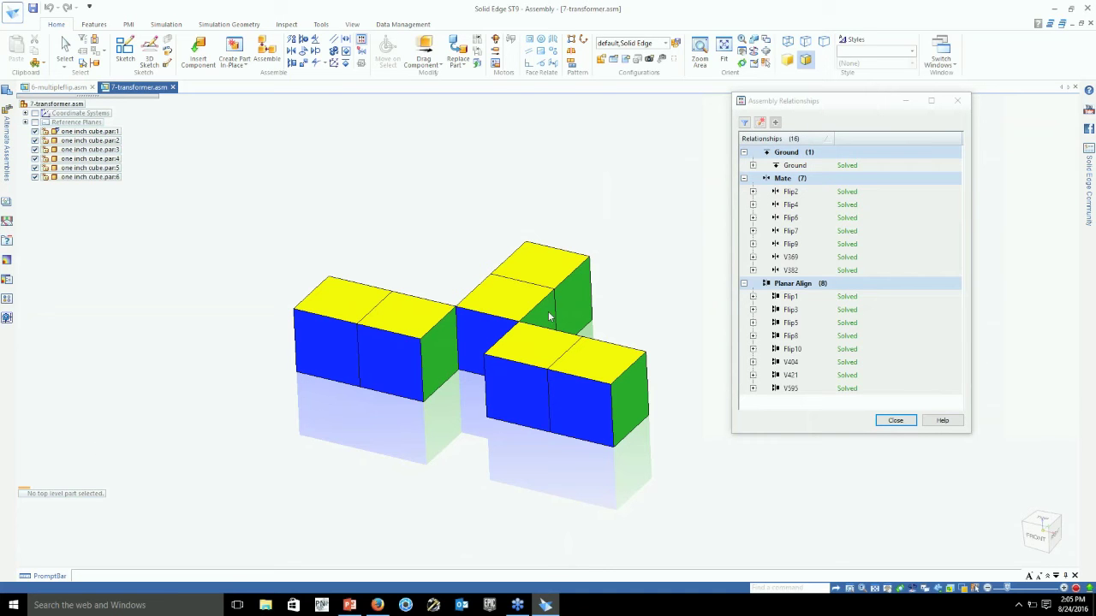
{"action": "left_click", "coordinate": [794, 243]}
{"action": "left_click", "coordinate": [793, 261]}
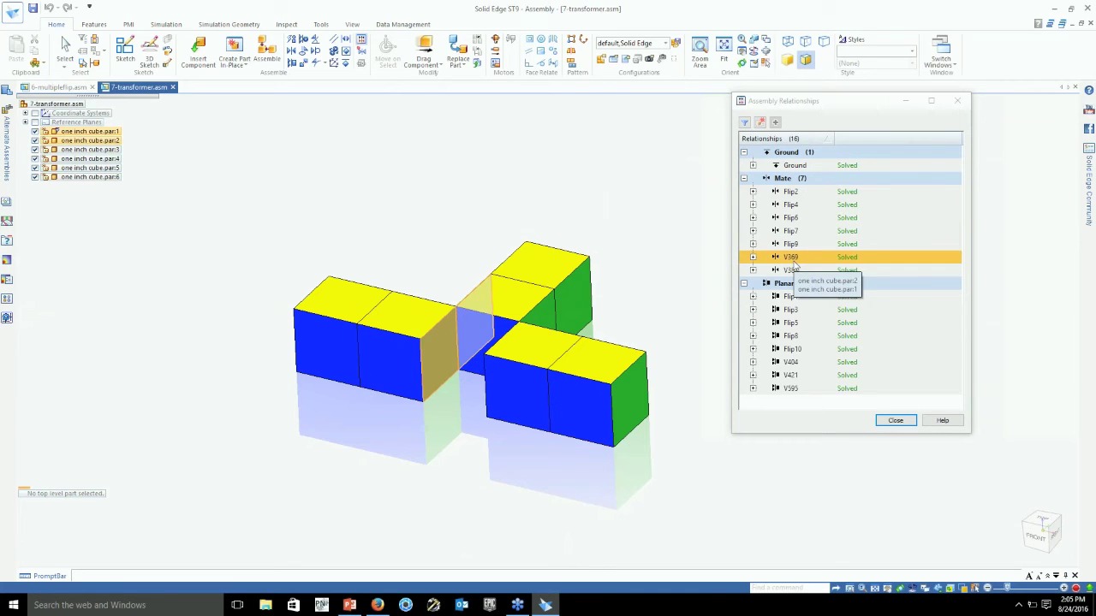
{"action": "left_click", "coordinate": [368, 149]}
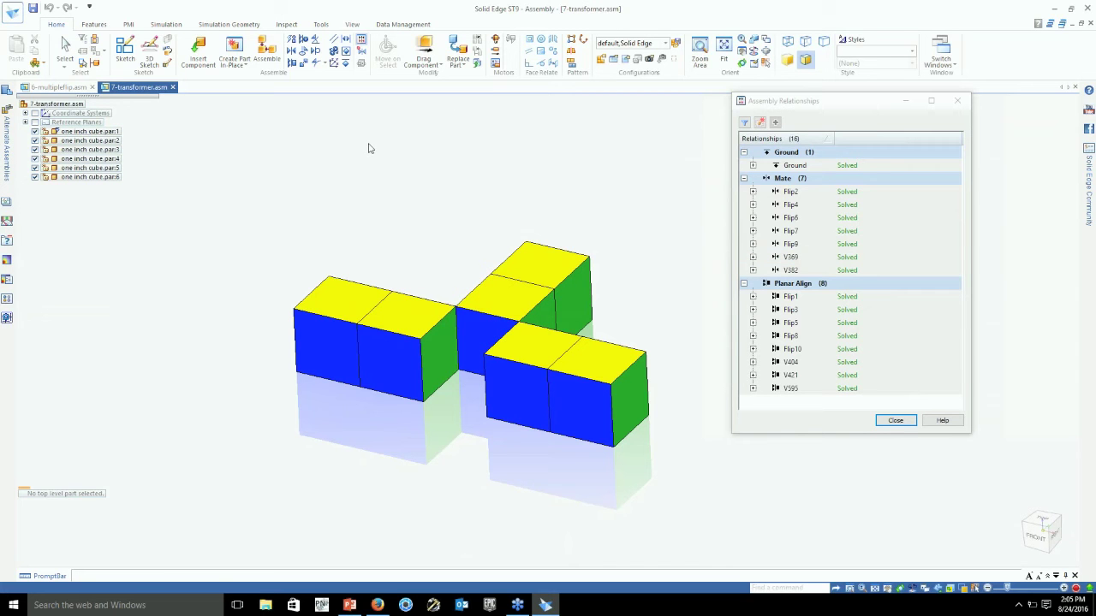
Flip all the mate and planar align relationships named Flip1 through Flip10 at once, and close the Assembly Relationships Manager.
{"action": "left_click", "coordinate": [801, 196]}
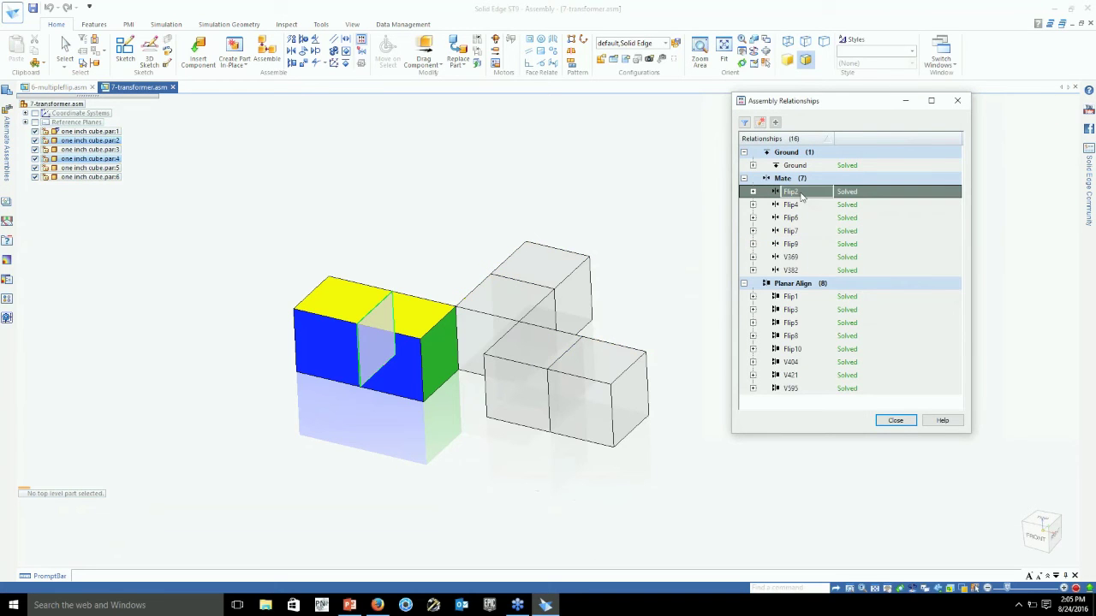
{"action": "left_click", "coordinate": [805, 248], "text": "shift"}
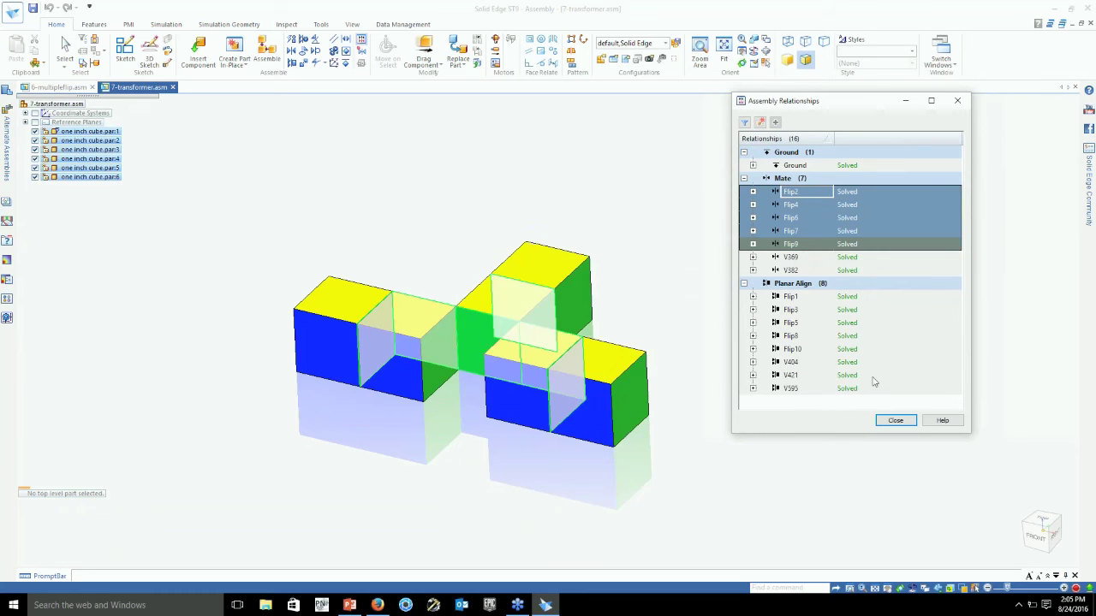
{"action": "left_click", "coordinate": [805, 296], "text": "ctrl"}
{"action": "left_click", "coordinate": [804, 309], "text": "ctrl"}
{"action": "left_click", "coordinate": [804, 323], "text": "ctrl"}
{"action": "left_click", "coordinate": [805, 336], "text": "ctrl"}
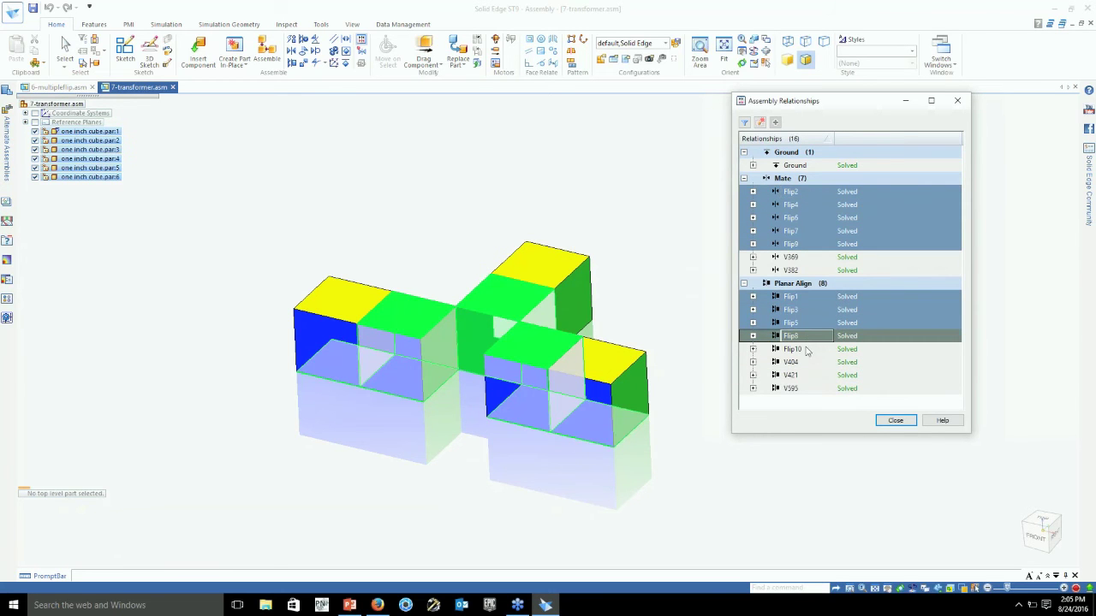
{"action": "left_click", "coordinate": [805, 349], "text": "ctrl"}
{"action": "right_click", "coordinate": [806, 348]}
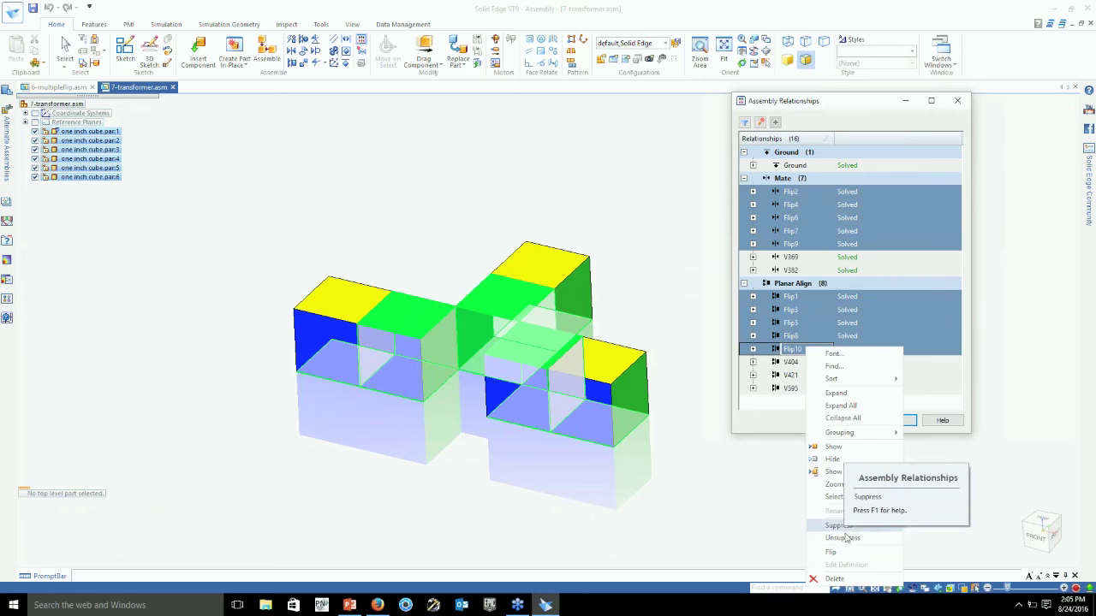
{"action": "left_click", "coordinate": [865, 557]}
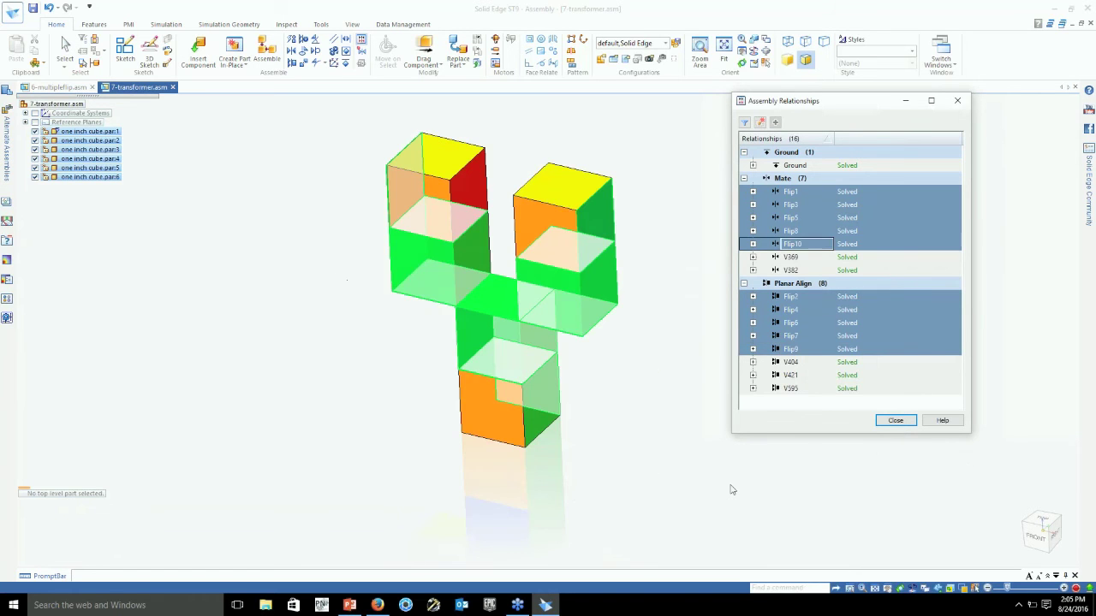
{"action": "left_click", "coordinate": [895, 421]}
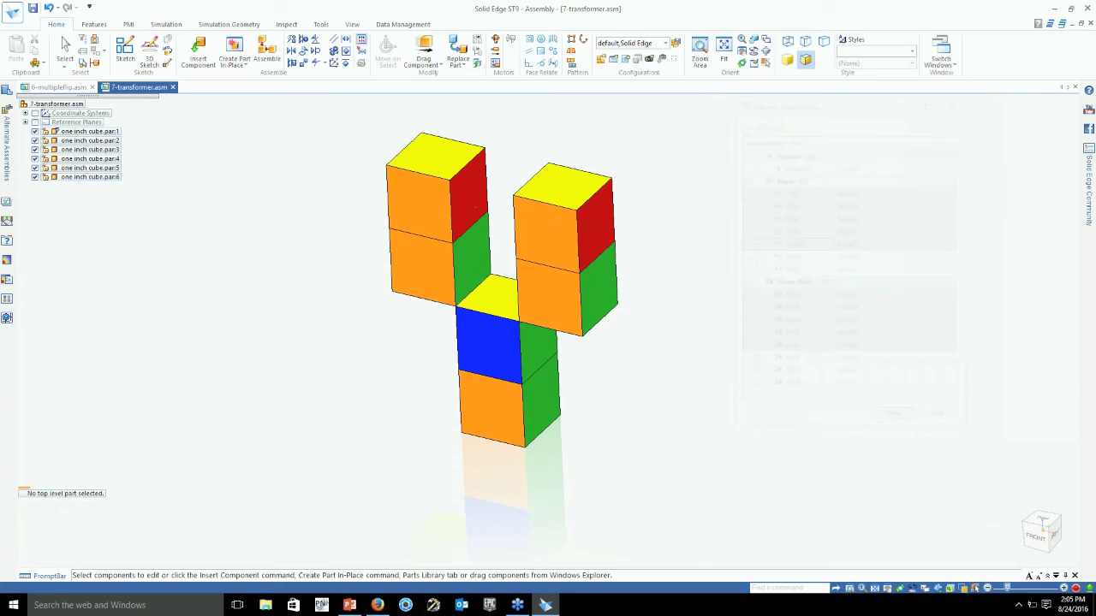
Check the transformed cubes from the front, and close 7-transformer.asm and 6-multipleflip.asm without saving.
{"action": "key", "text": "ctrl+f"}
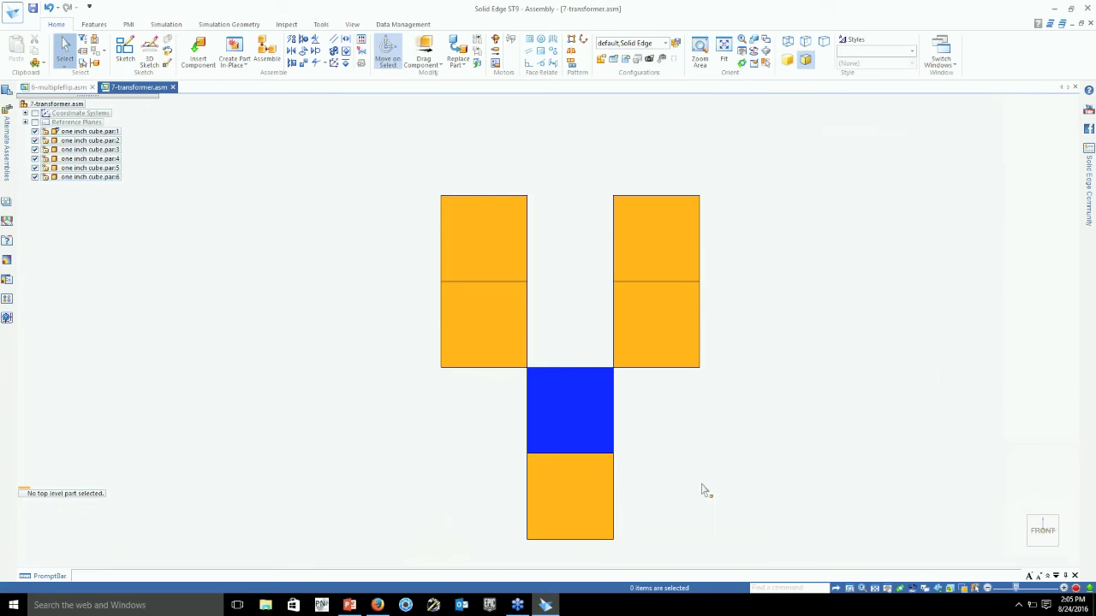
{"action": "middle_click_drag", "start_coordinate": [634, 503], "coordinate": [672, 470]}
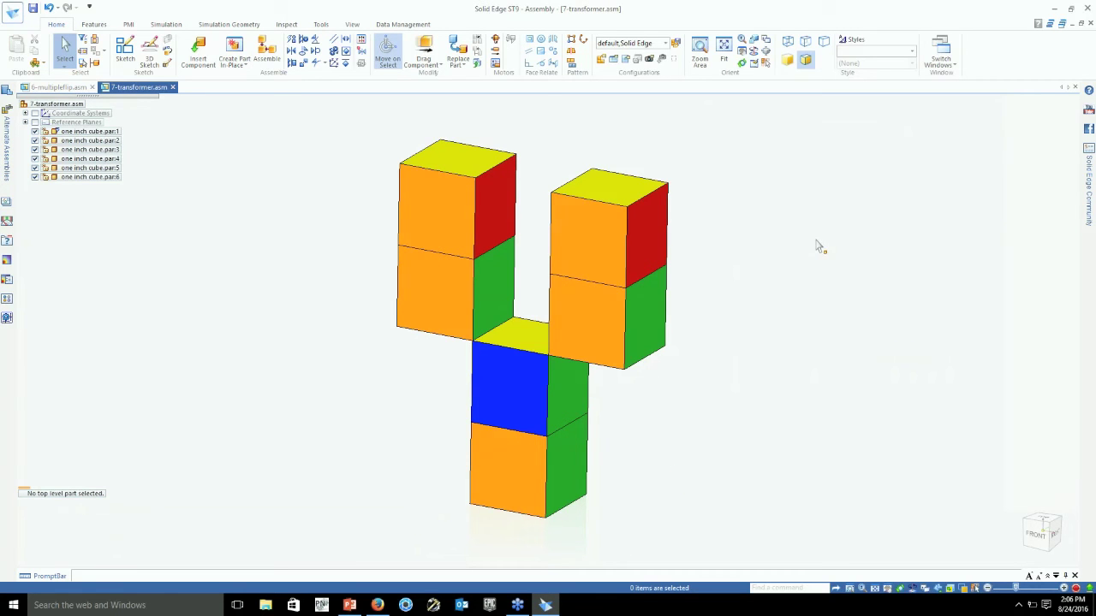
{"action": "left_click", "coordinate": [1090, 26]}
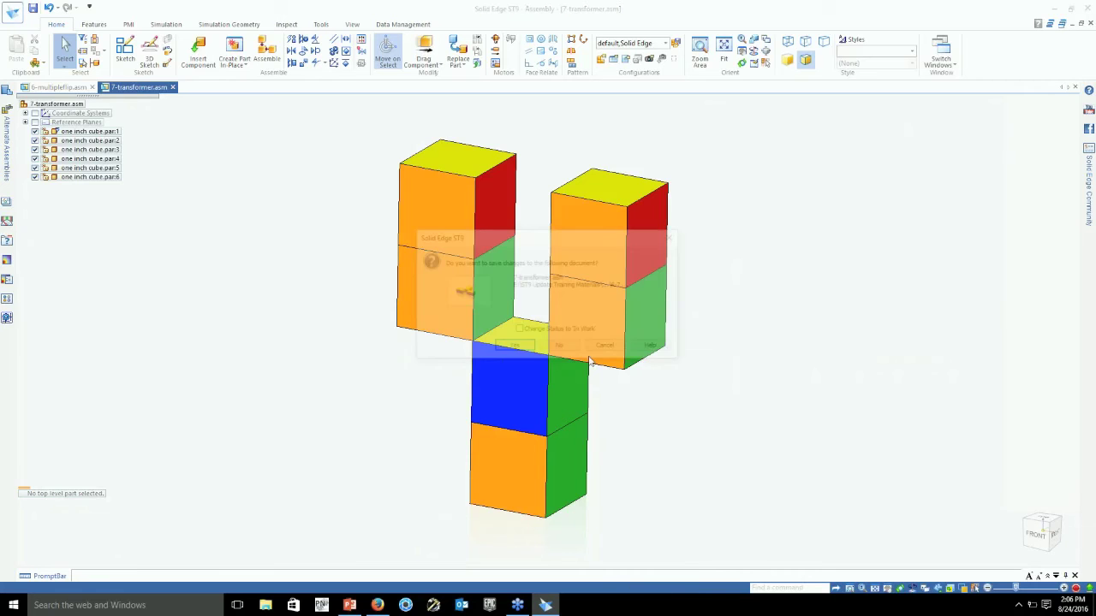
{"action": "left_click", "coordinate": [559, 345]}
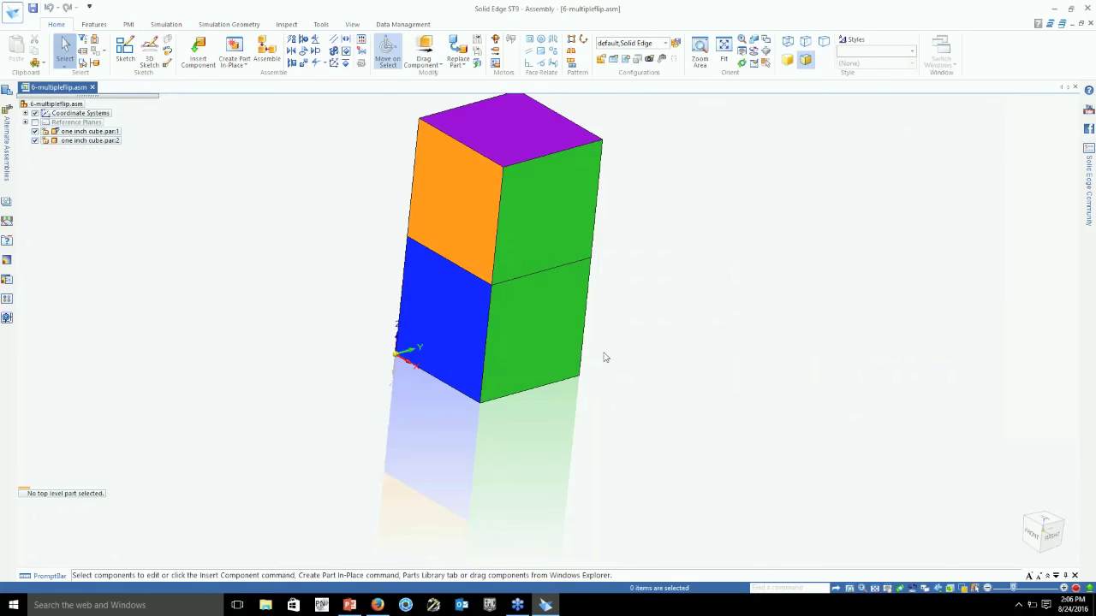
{"action": "left_click", "coordinate": [561, 348]}
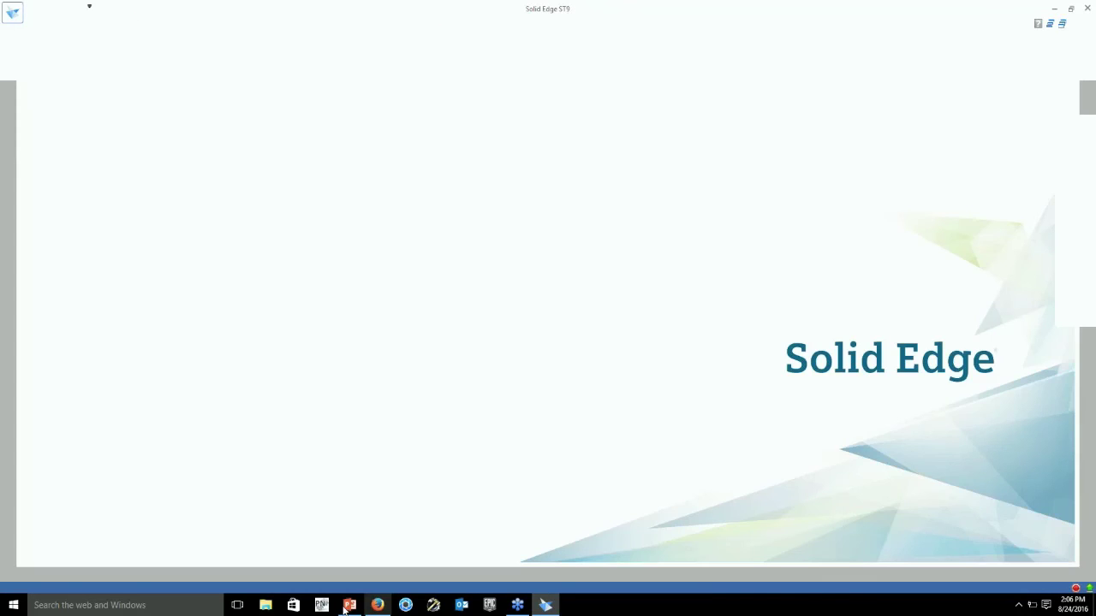
Switch to PowerPoint to check the agenda slide and return to Solid Edge.
{"action": "key", "text": "alt+Tab"}
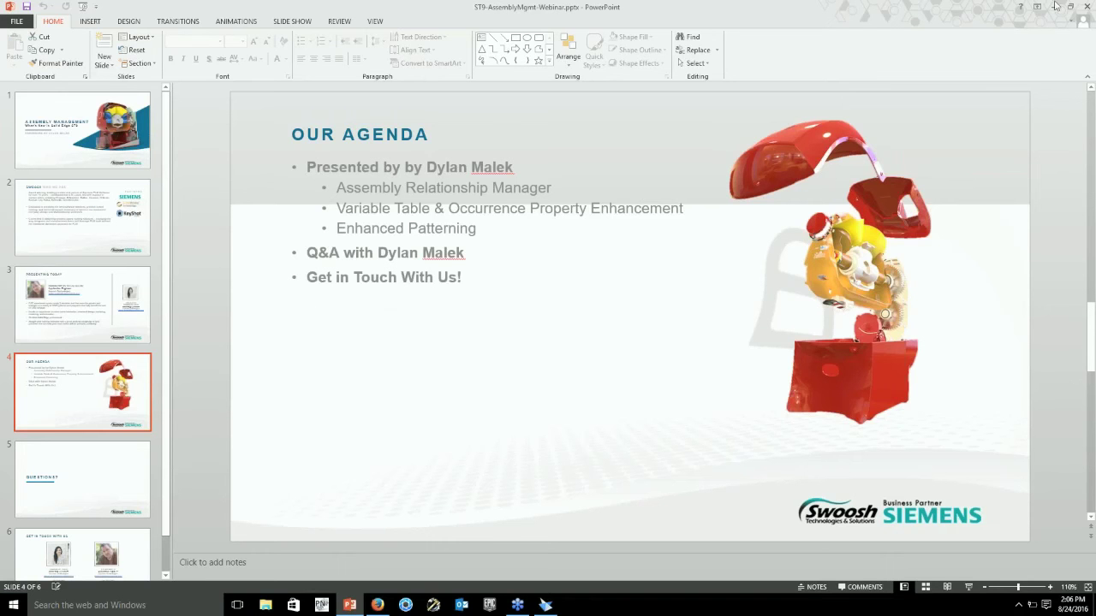
{"action": "key", "text": "alt+Tab"}
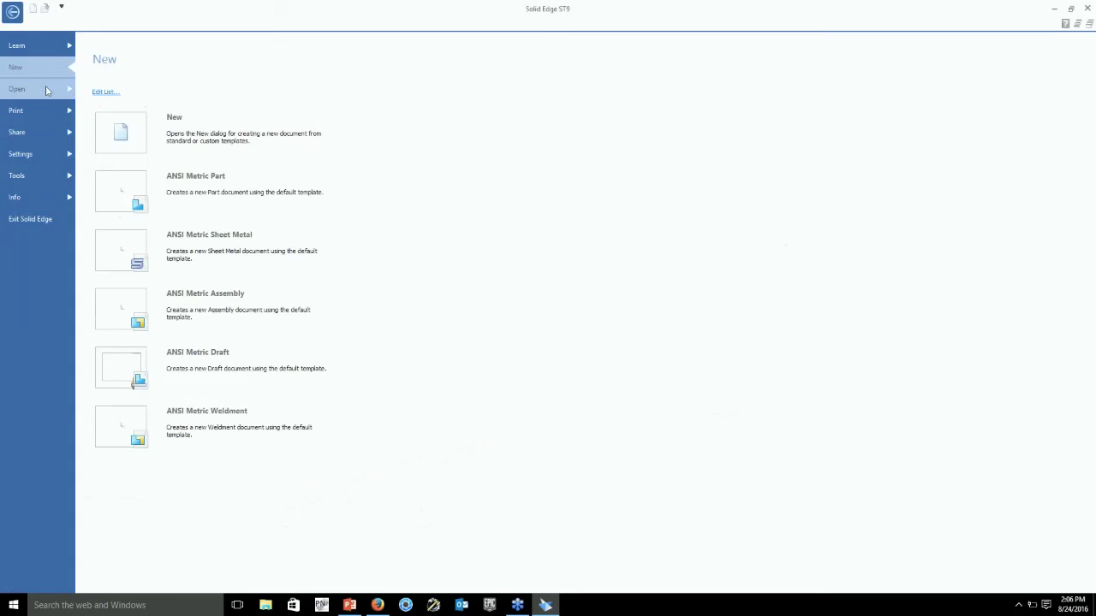
Open the Bronze Gasket Open member of seaacfa.asm from the recent files and enlarge the valve in view.
{"action": "left_click", "coordinate": [48, 90]}
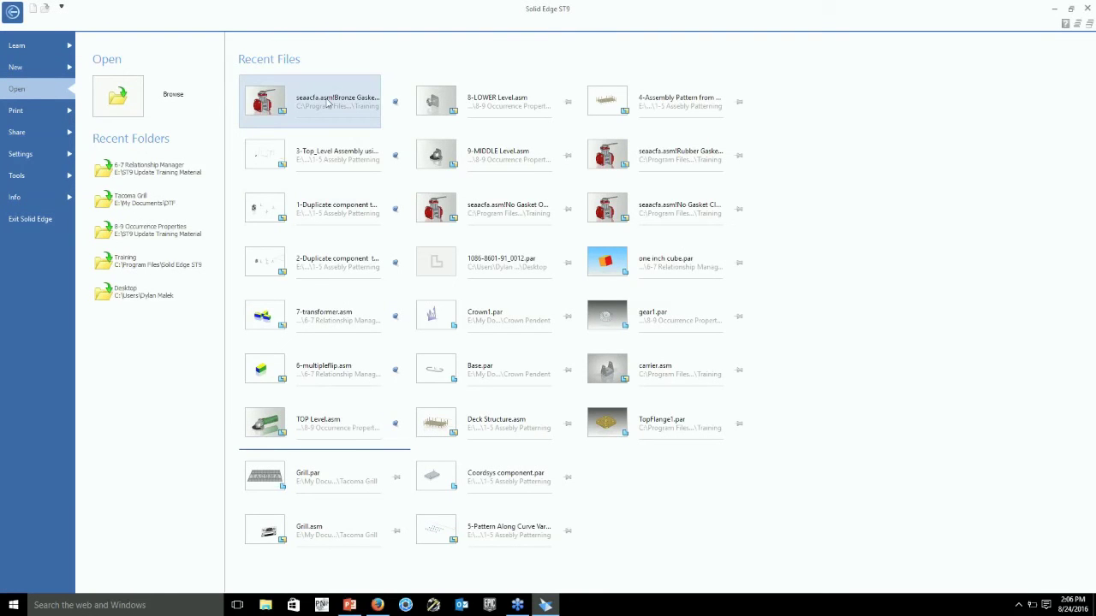
{"action": "mouse_move", "coordinate": [328, 103]}
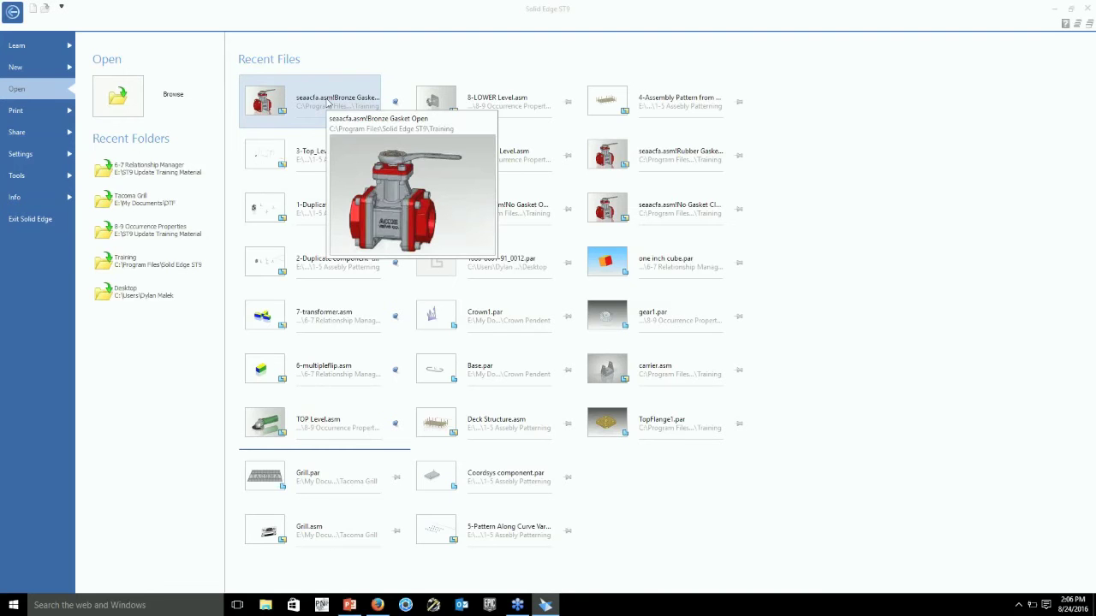
{"action": "left_click", "coordinate": [328, 103]}
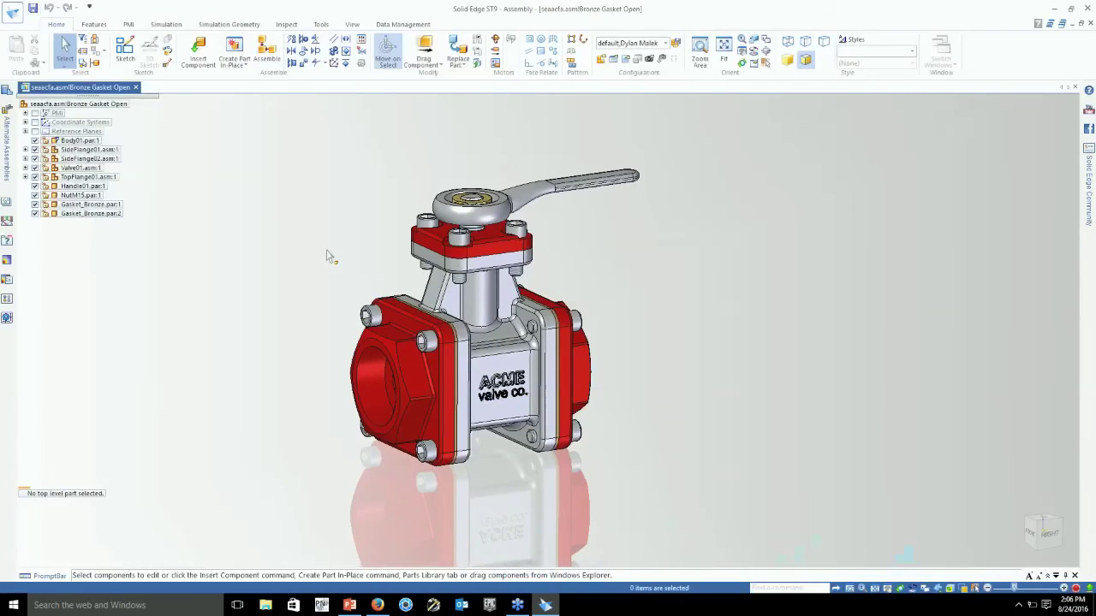
{"action": "scroll", "coordinate": [326, 251], "scroll_direction": "up", "scroll_amount": 2}
{"action": "middle_click_drag", "start_coordinate": [326, 251], "coordinate": [324, 227], "text": "shift"}
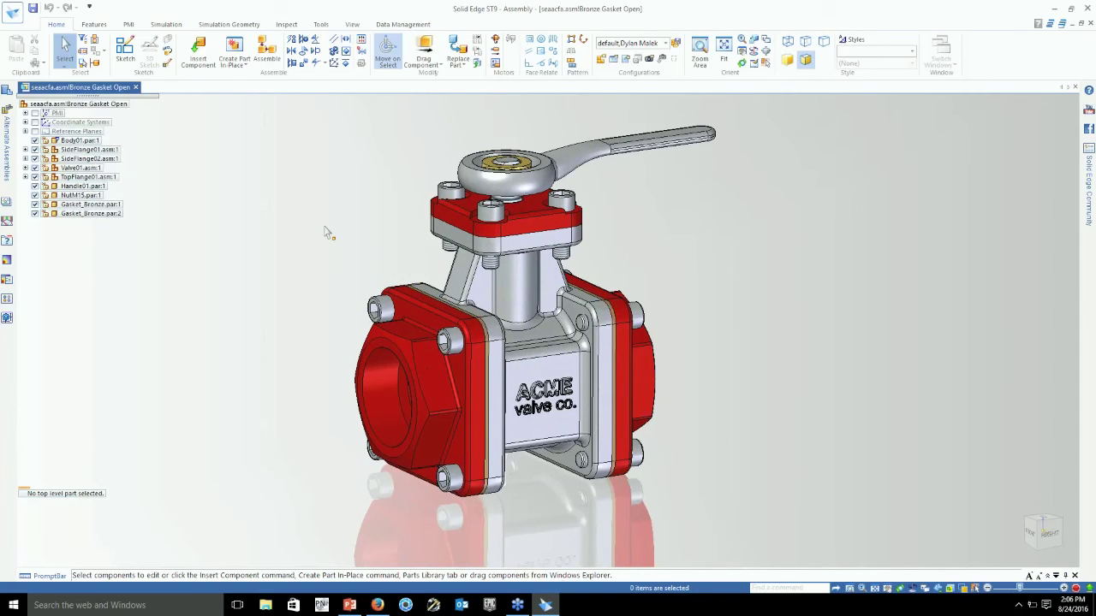
Open the valve assembly's variable table and add Physical Properties to the filtered variable types.
{"action": "left_click", "coordinate": [320, 25]}
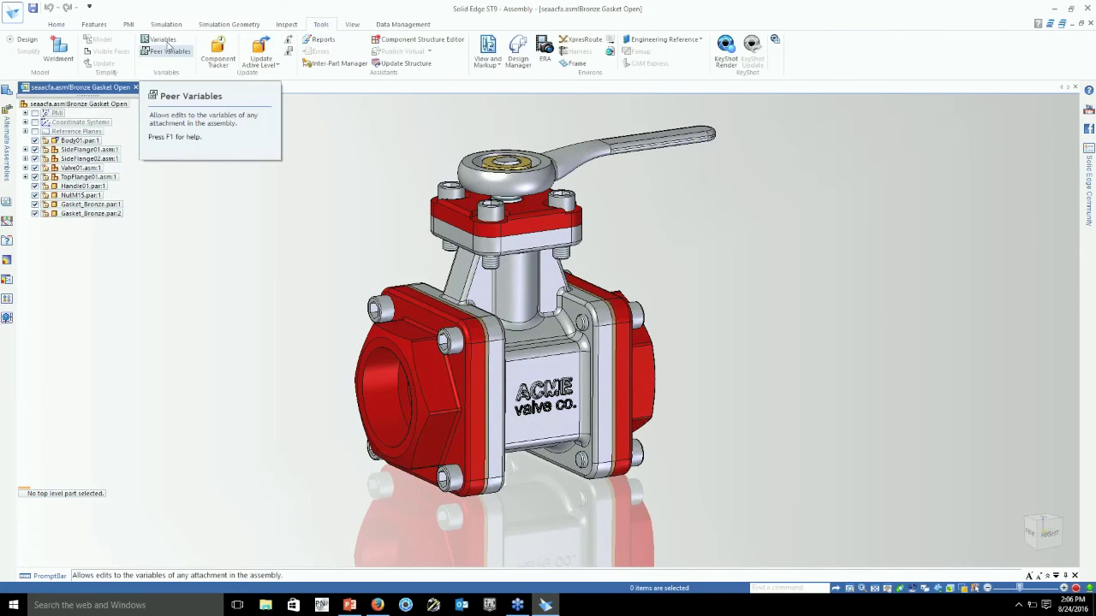
{"action": "left_click", "coordinate": [165, 40]}
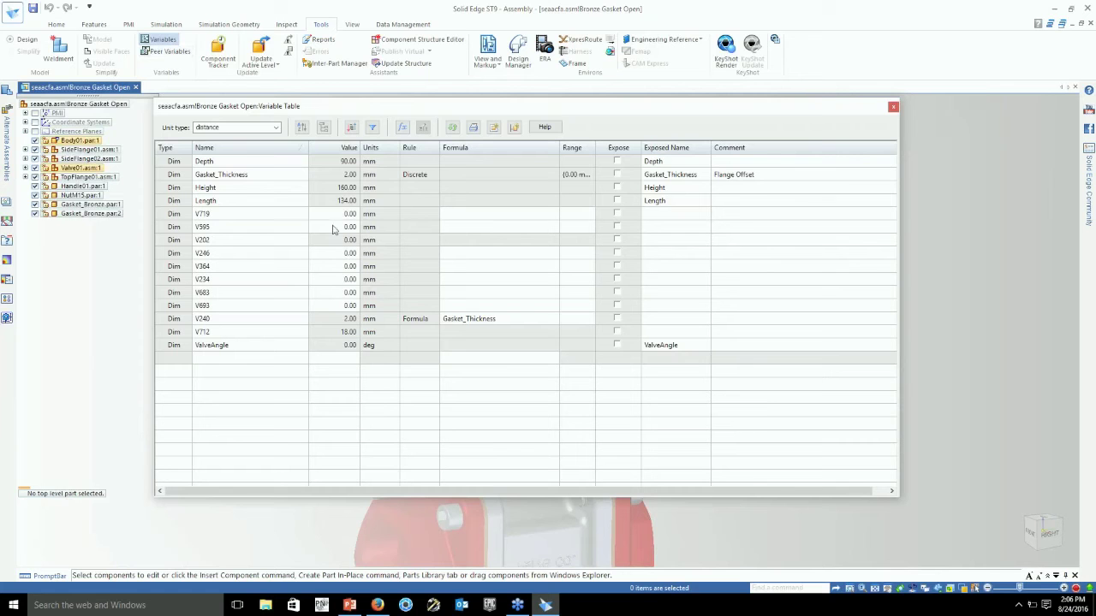
{"action": "left_click", "coordinate": [371, 128]}
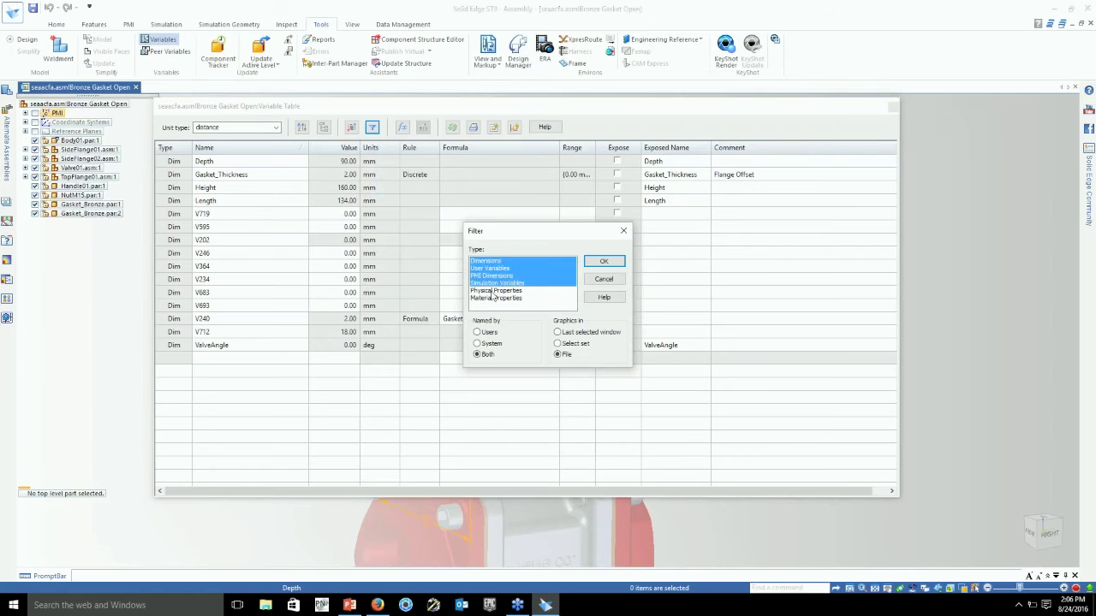
{"action": "left_click", "coordinate": [493, 291]}
{"action": "left_click", "coordinate": [604, 264]}
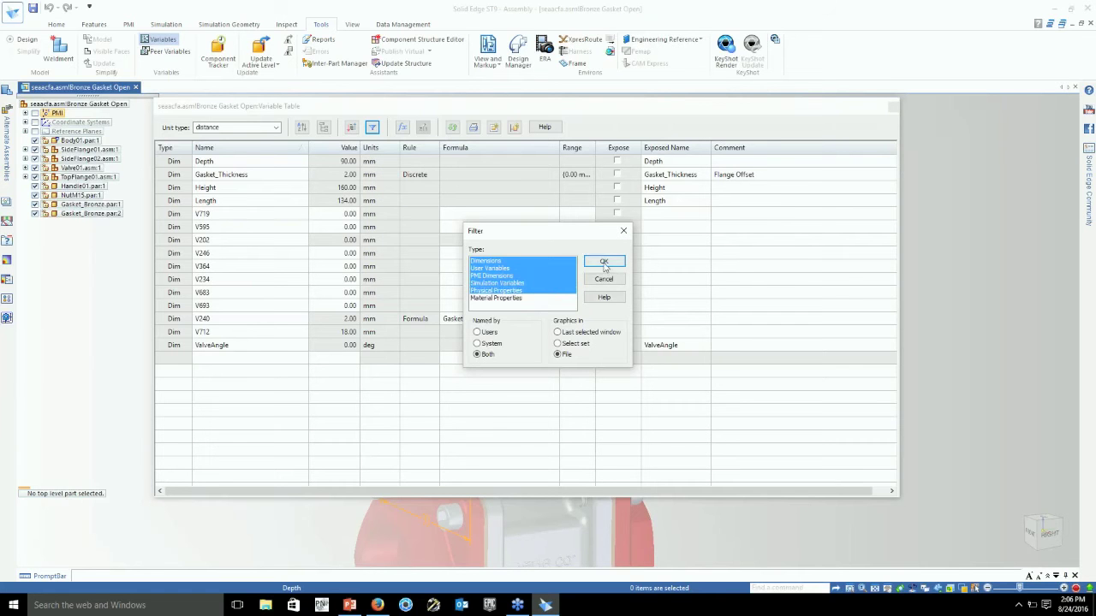
Expose the Length, Height and Depth variables in the variable table.
{"action": "scroll", "coordinate": [315, 413], "scroll_direction": "down", "scroll_amount": 3}
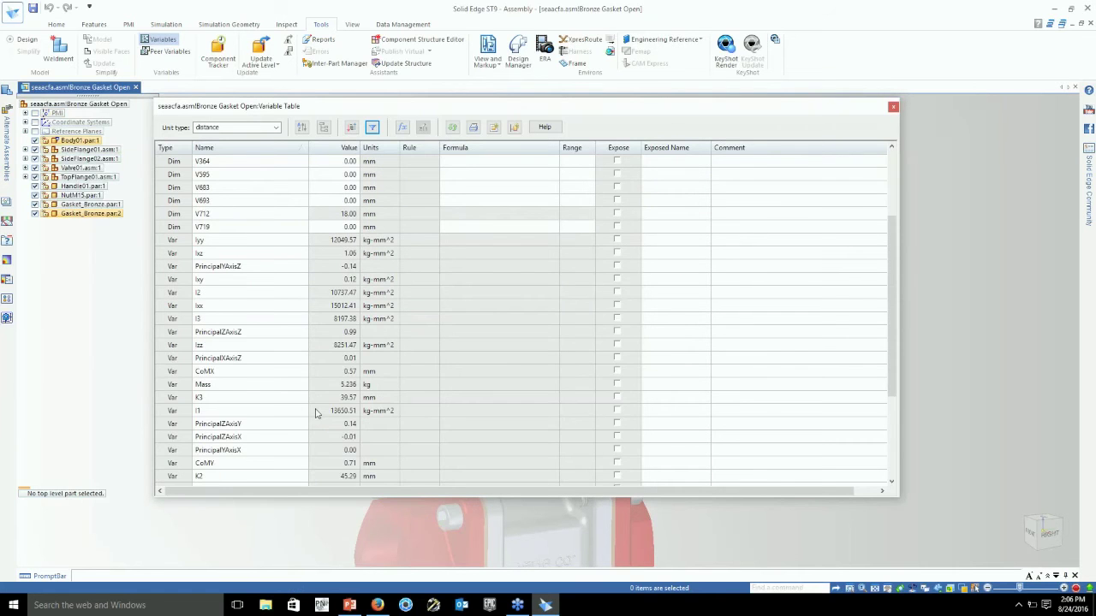
{"action": "scroll", "coordinate": [315, 414], "scroll_direction": "down", "scroll_amount": 1}
{"action": "scroll", "coordinate": [315, 414], "scroll_direction": "down", "scroll_amount": 2}
{"action": "scroll", "coordinate": [315, 414], "scroll_direction": "up", "scroll_amount": 5}
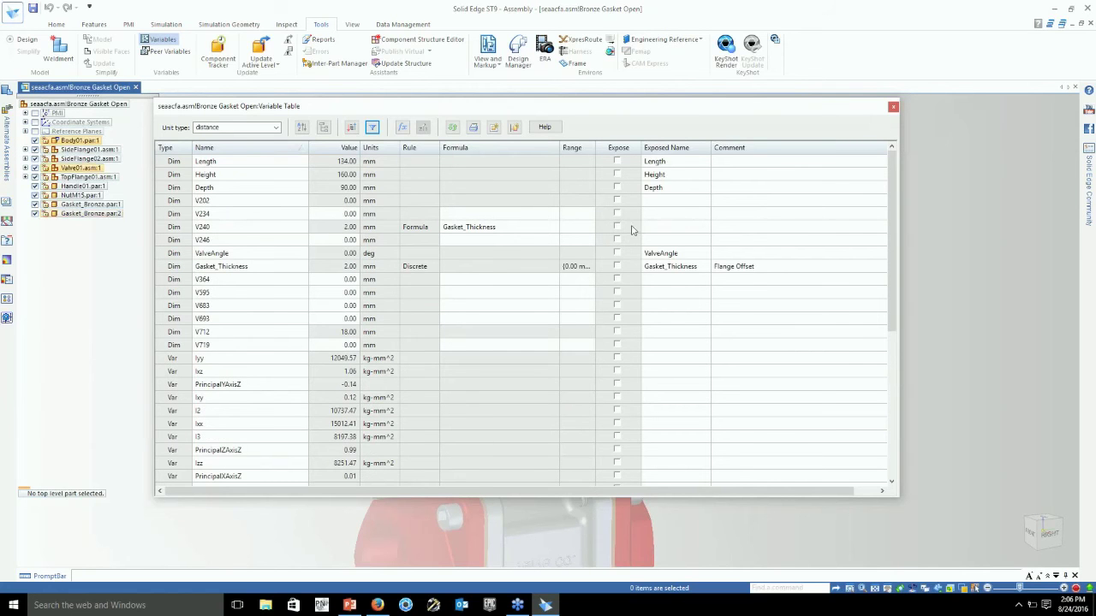
{"action": "left_click", "coordinate": [618, 161]}
{"action": "left_click", "coordinate": [618, 174]}
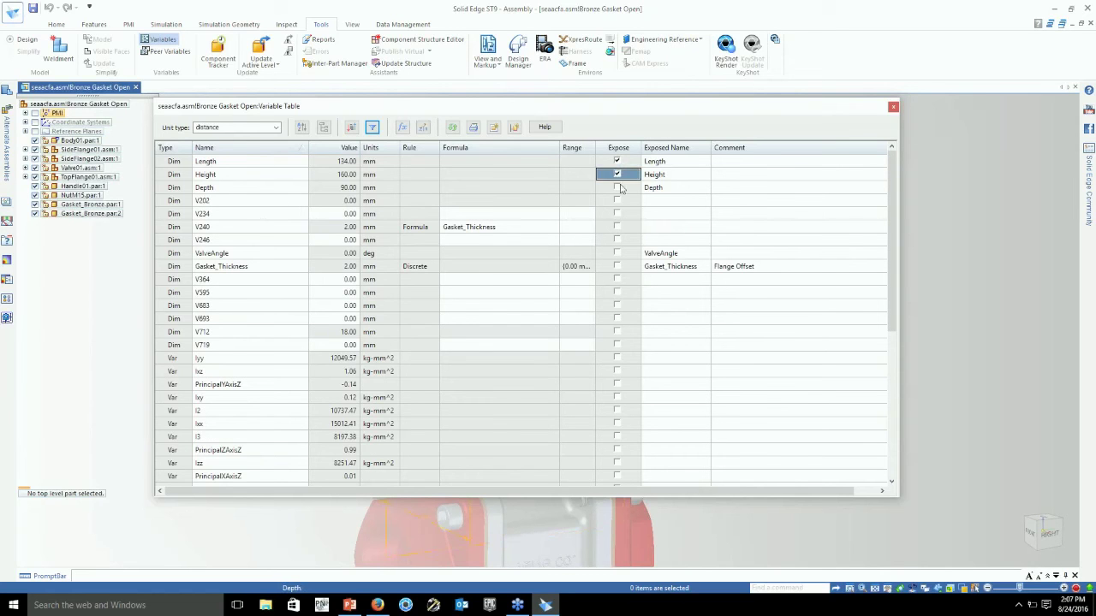
{"action": "left_click", "coordinate": [620, 187]}
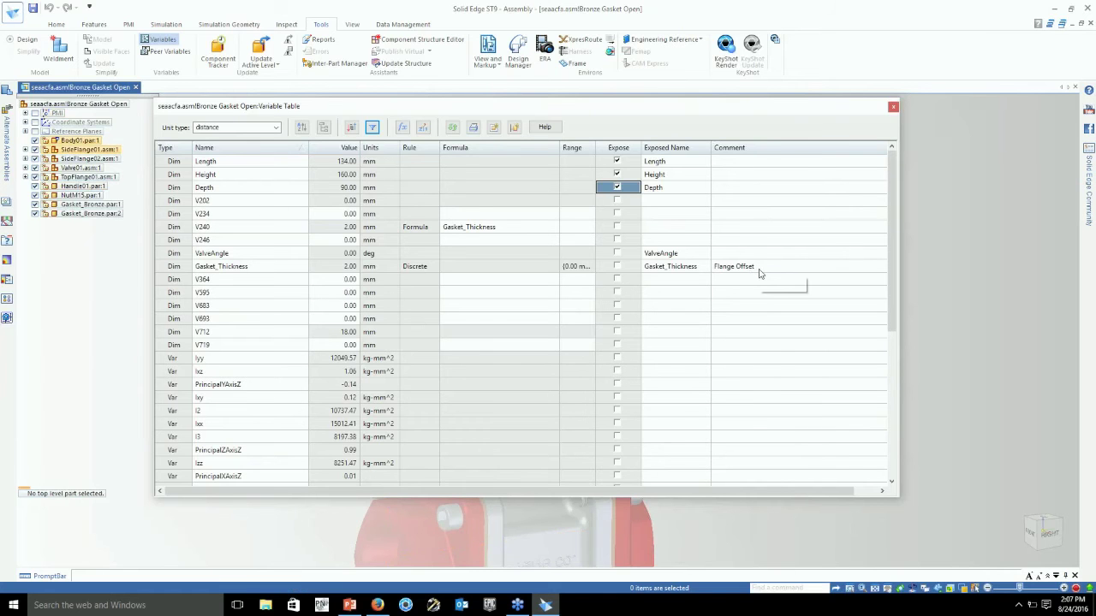
Look through the dimension and physical property variables and expose the Mass variable.
{"action": "left_click", "coordinate": [758, 269]}
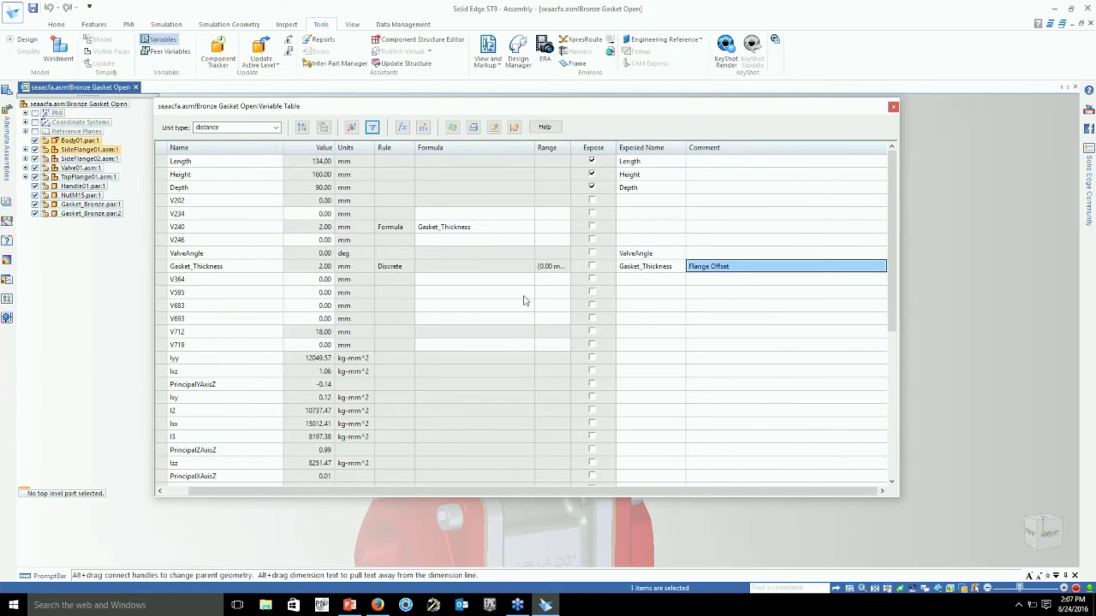
{"action": "scroll", "coordinate": [229, 298], "scroll_direction": "down", "scroll_amount": 1}
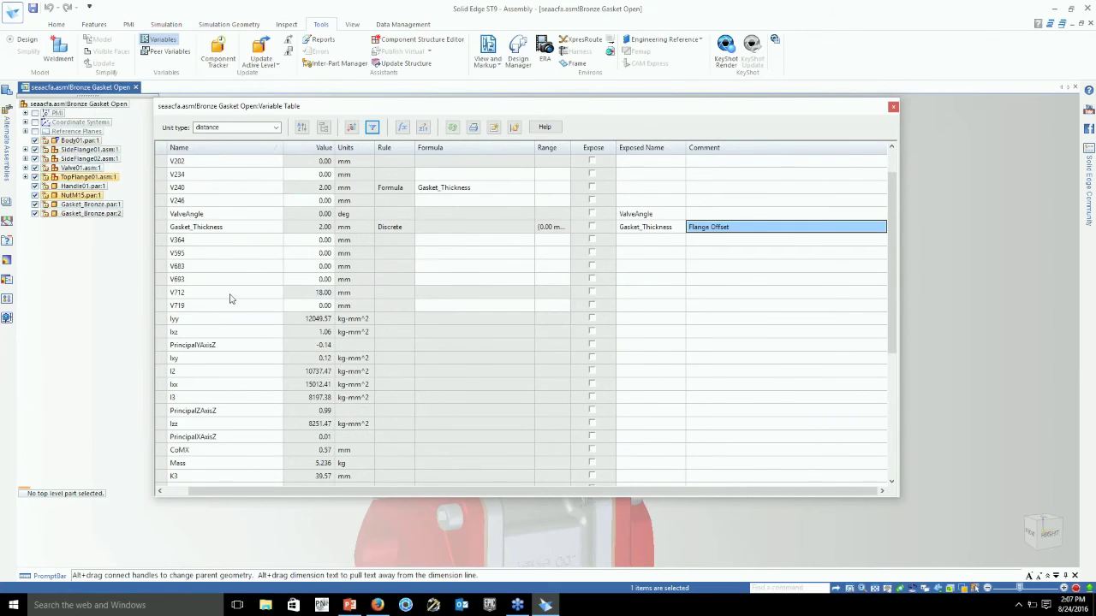
{"action": "scroll", "coordinate": [229, 299], "scroll_direction": "up", "scroll_amount": 1}
{"action": "left_click_drag", "start_coordinate": [343, 491], "coordinate": [288, 470]}
{"action": "scroll", "coordinate": [289, 471], "scroll_direction": "down", "scroll_amount": 3}
{"action": "scroll", "coordinate": [289, 471], "scroll_direction": "up", "scroll_amount": 1}
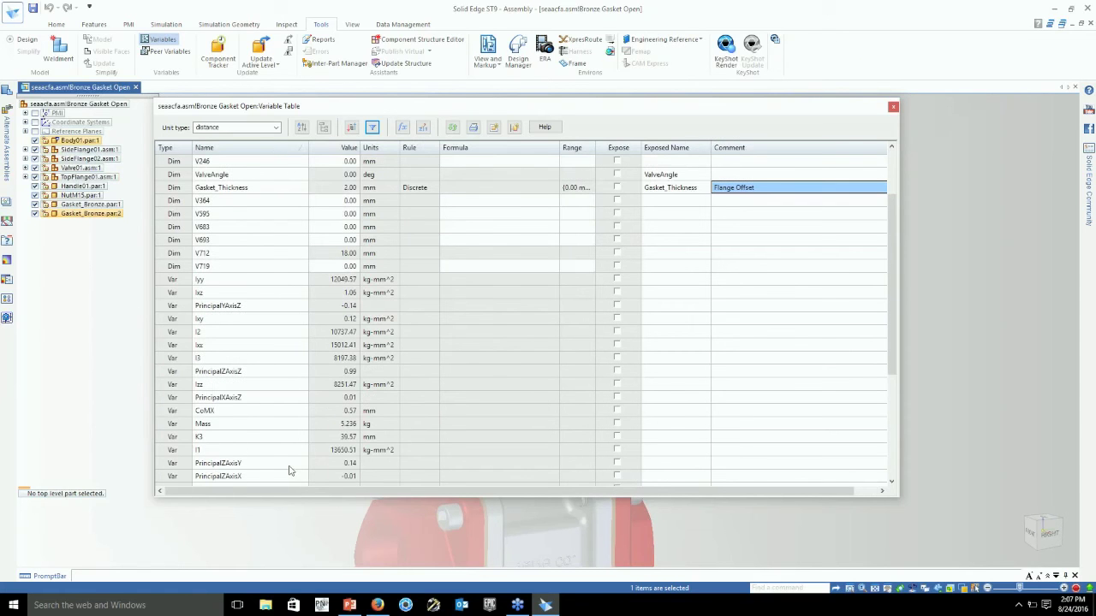
{"action": "scroll", "coordinate": [282, 456], "scroll_direction": "down", "scroll_amount": 2}
{"action": "scroll", "coordinate": [281, 456], "scroll_direction": "down", "scroll_amount": 3}
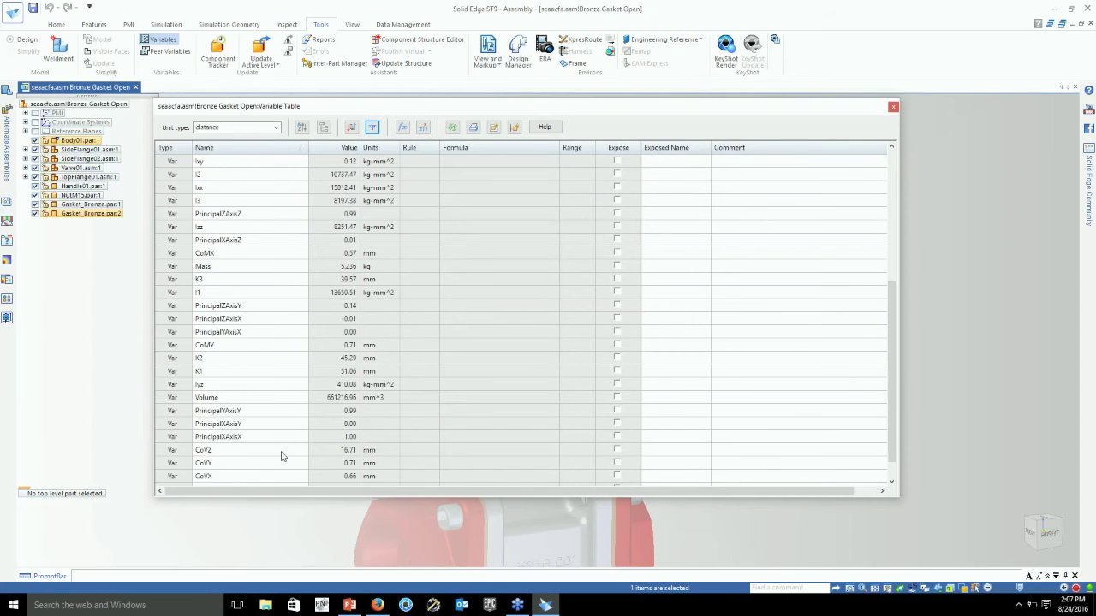
{"action": "scroll", "coordinate": [211, 403], "scroll_direction": "up", "scroll_amount": 3}
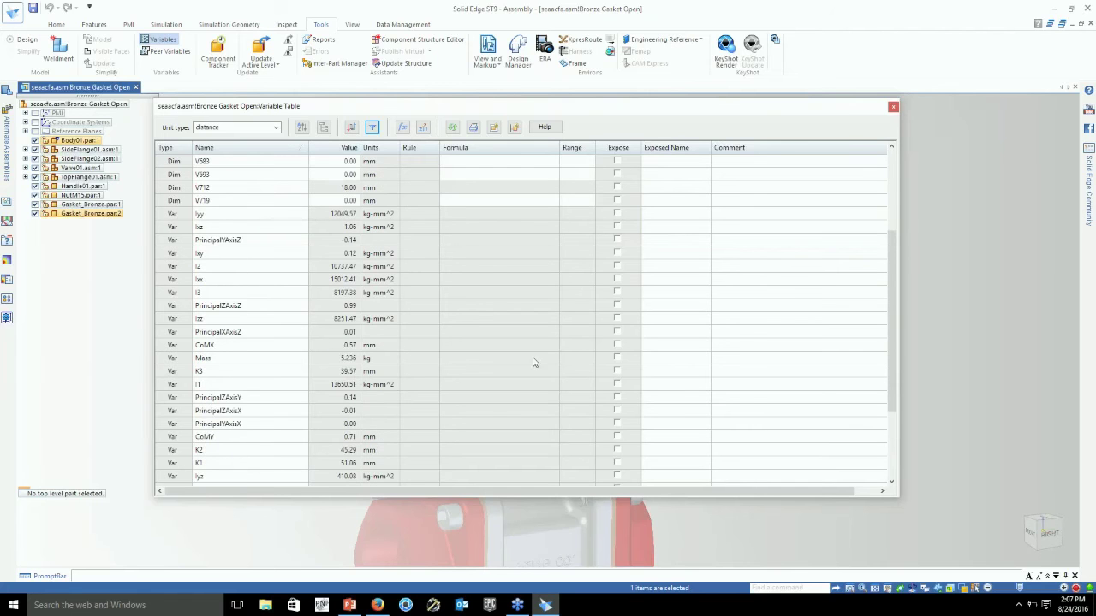
{"action": "left_click", "coordinate": [617, 359]}
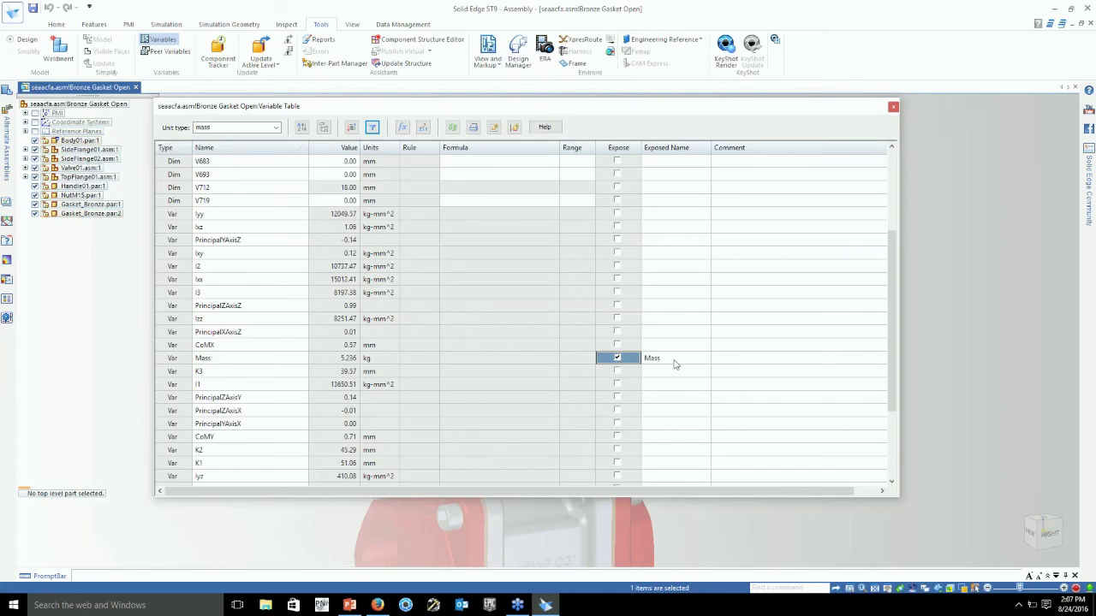
Change the exposed name of the Mass variable to Weight.
{"action": "key", "text": "BackSpace"}
{"action": "key", "text": "BackSpace"}
{"action": "key", "text": "BackSpace"}
{"action": "key", "text": "BackSpace"}
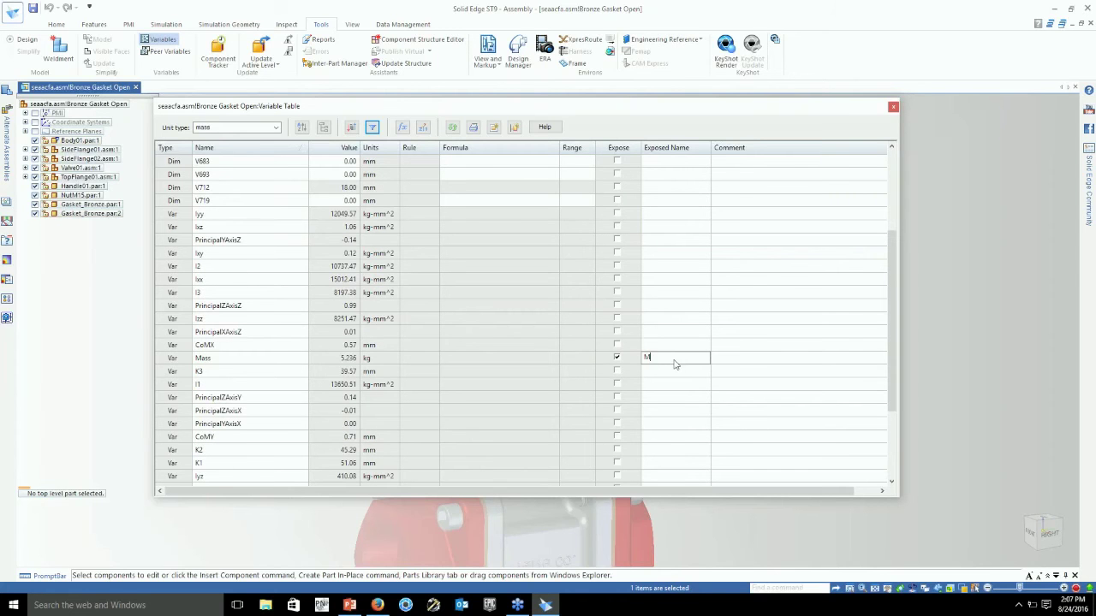
{"action": "type", "text": "We"}
{"action": "type", "text": "ight"}
{"action": "key", "text": "Return"}
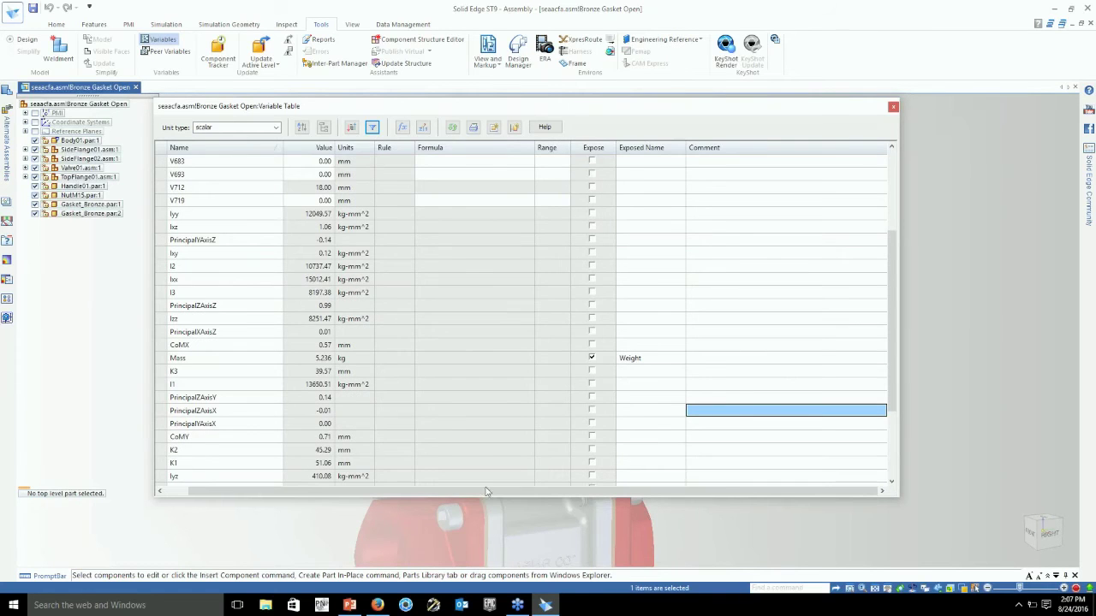
{"action": "left_click_drag", "start_coordinate": [485, 492], "coordinate": [461, 492]}
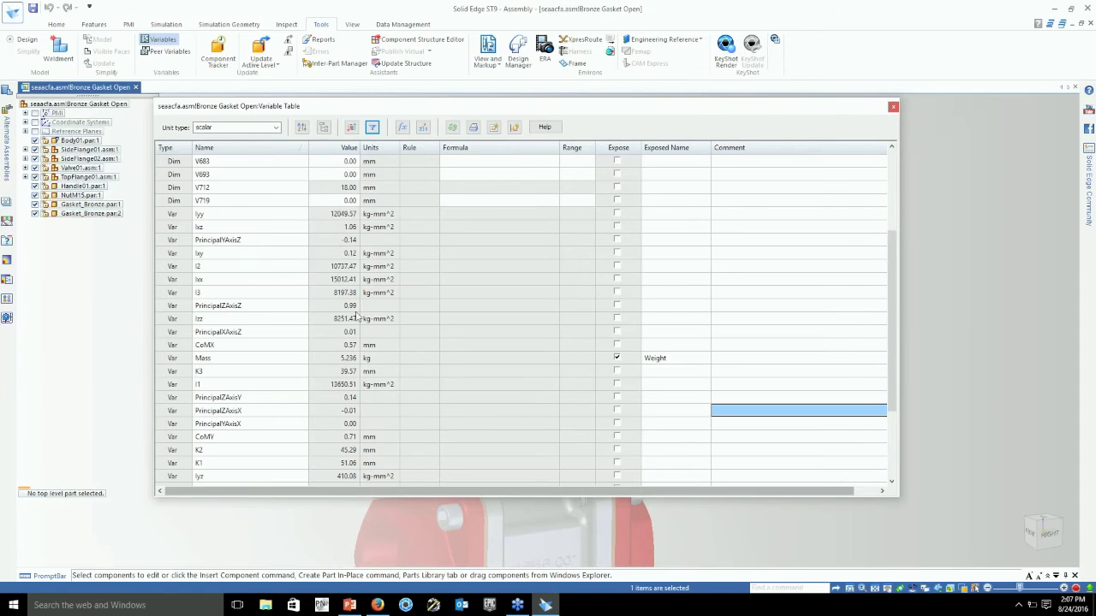
Group the variable table by structure and select variable V246 under Assembly Relationships.
{"action": "left_click", "coordinate": [302, 128]}
{"action": "left_click", "coordinate": [323, 127]}
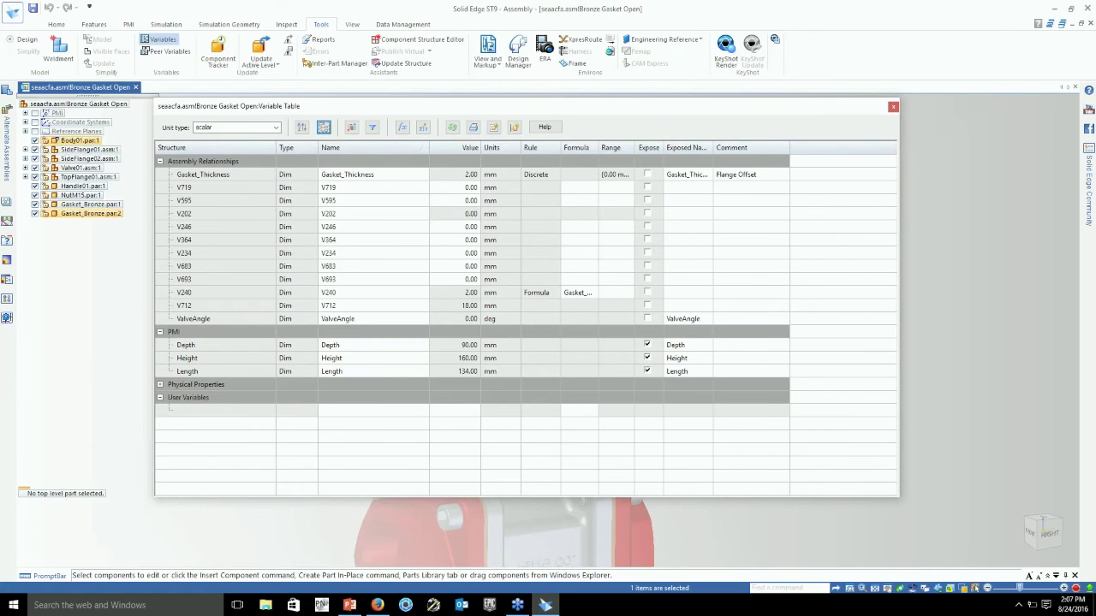
{"action": "left_click", "coordinate": [269, 227]}
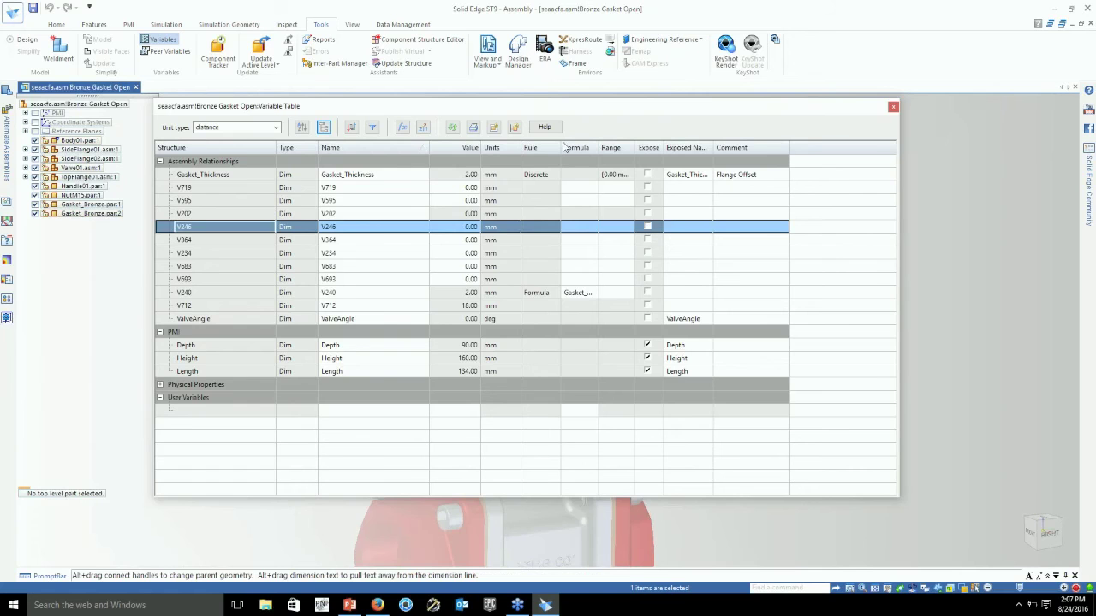
{"action": "left_click_drag", "start_coordinate": [556, 107], "coordinate": [857, 154]}
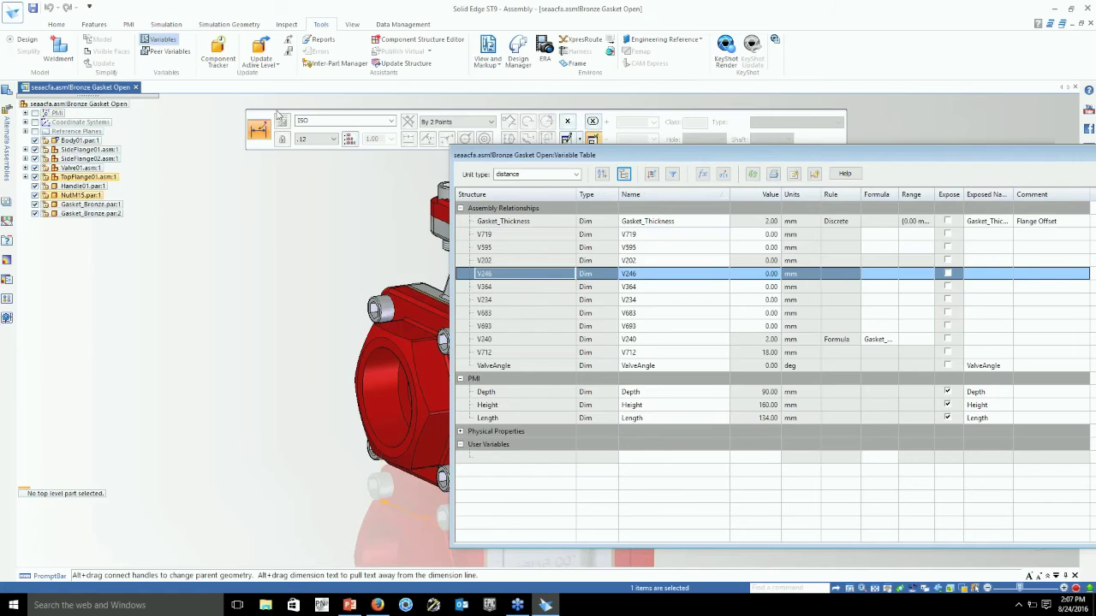
{"action": "left_click_drag", "start_coordinate": [624, 154], "coordinate": [276, 114]}
Examine the column choices in the variable table's Custom Sort settings and cancel without changing the sort.
{"action": "left_click", "coordinate": [303, 135]}
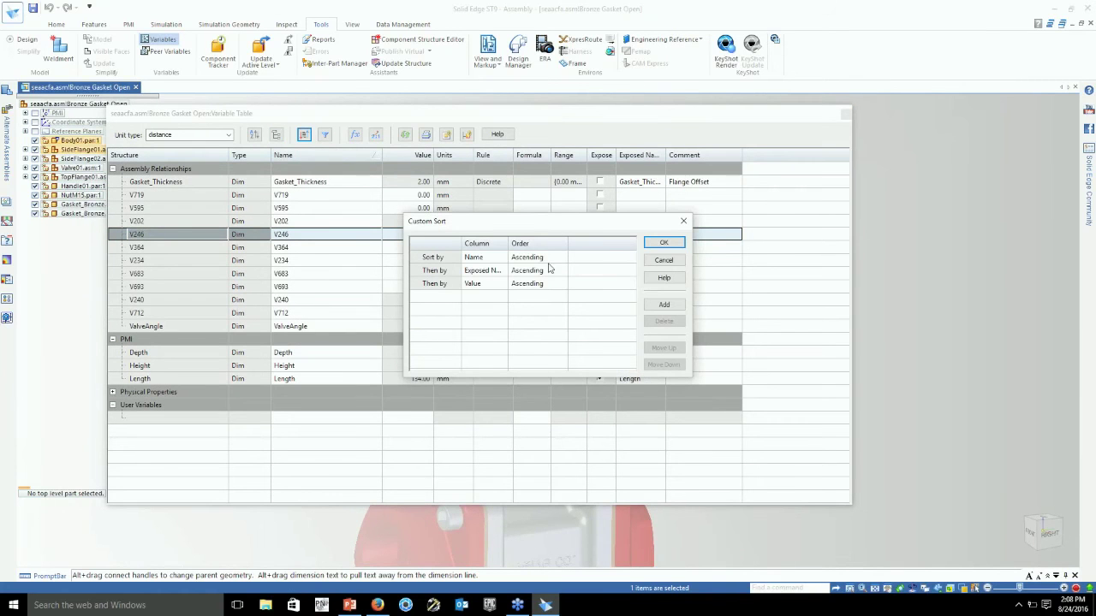
{"action": "left_click", "coordinate": [524, 270]}
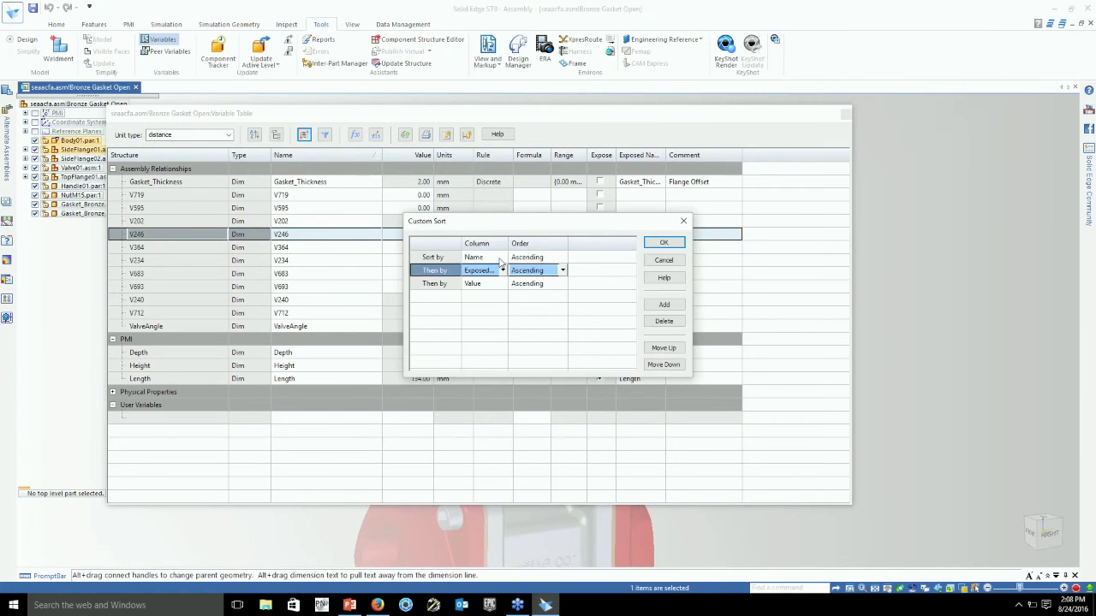
{"action": "left_click", "coordinate": [500, 270]}
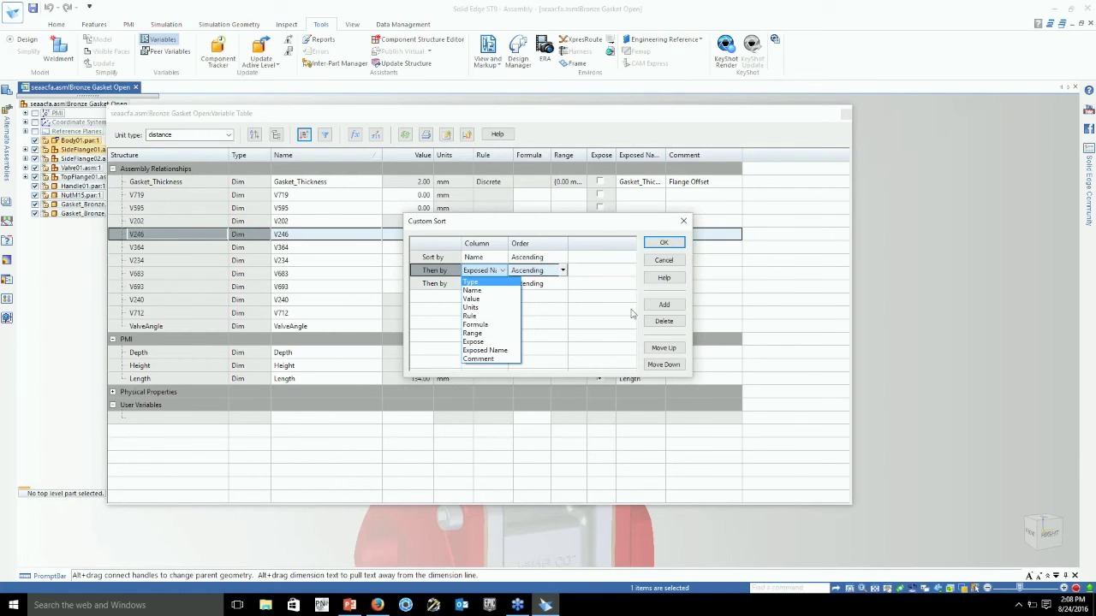
{"action": "left_click", "coordinate": [675, 265]}
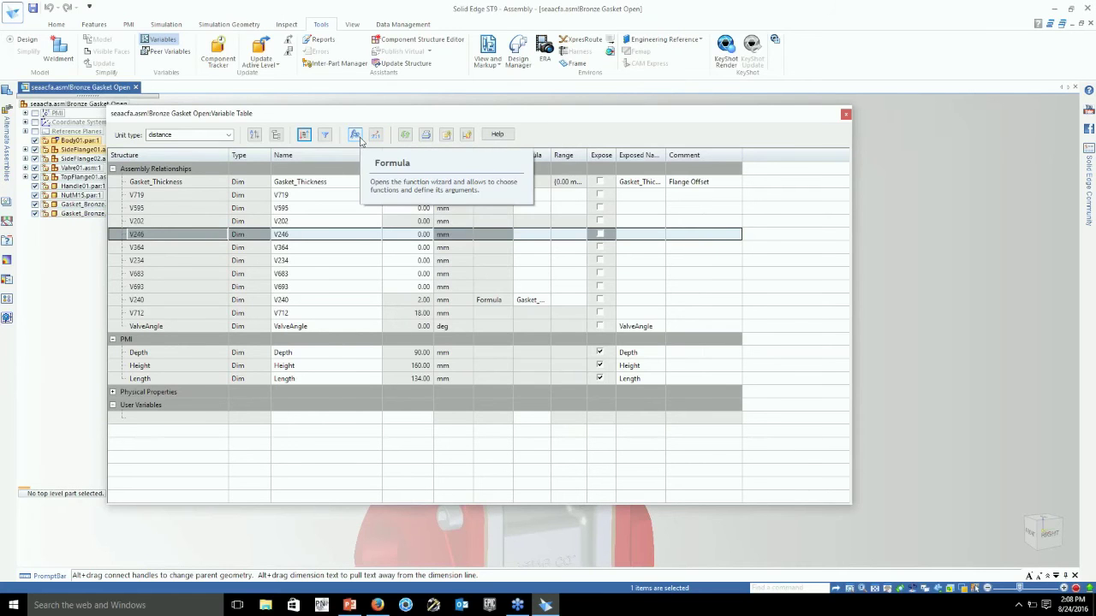
Return the variable table to the flat list, select the CoMY variable, and close the table.
{"action": "left_click", "coordinate": [358, 137]}
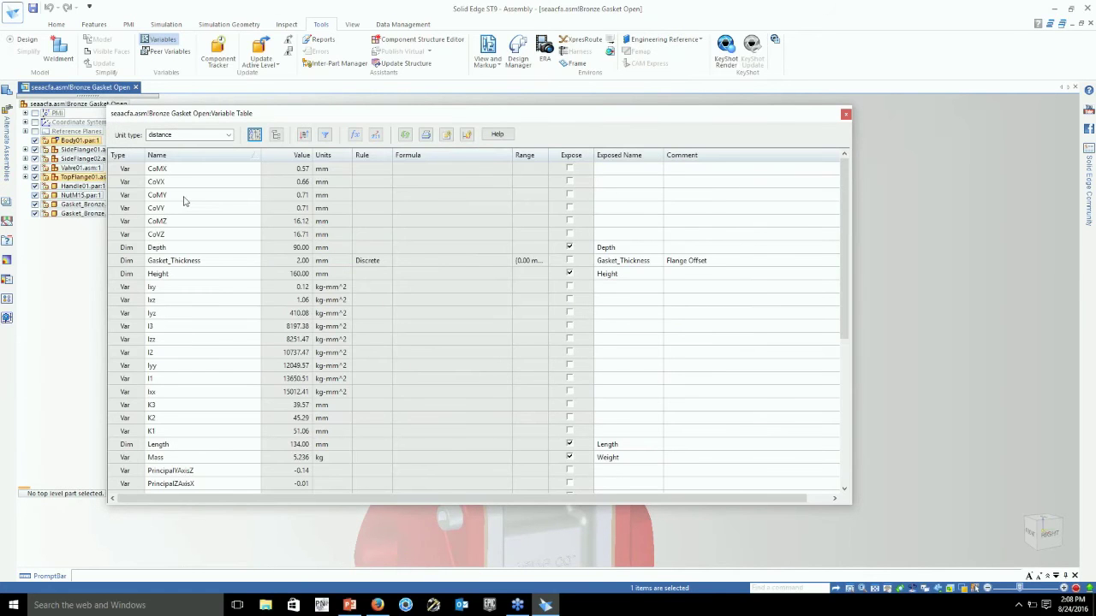
{"action": "left_click", "coordinate": [183, 198]}
{"action": "right_click", "coordinate": [123, 196]}
{"action": "left_click", "coordinate": [299, 339]}
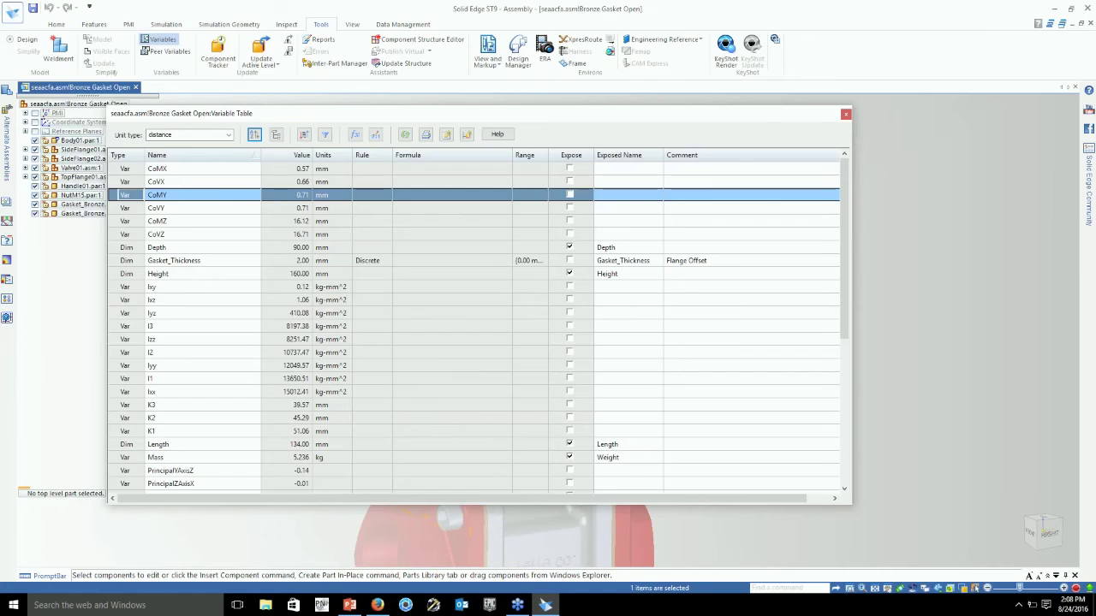
{"action": "left_click", "coordinate": [159, 39]}
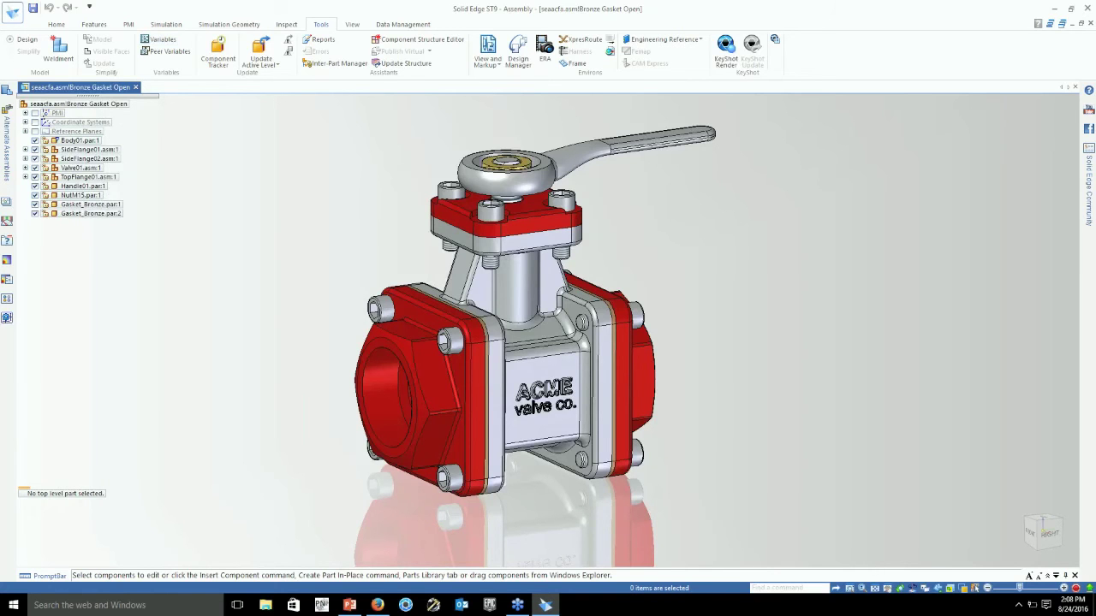
Show the assembly's PMI dimensions and check them on the valve from the right side.
{"action": "left_click", "coordinate": [35, 113]}
{"action": "right_click", "coordinate": [88, 150]}
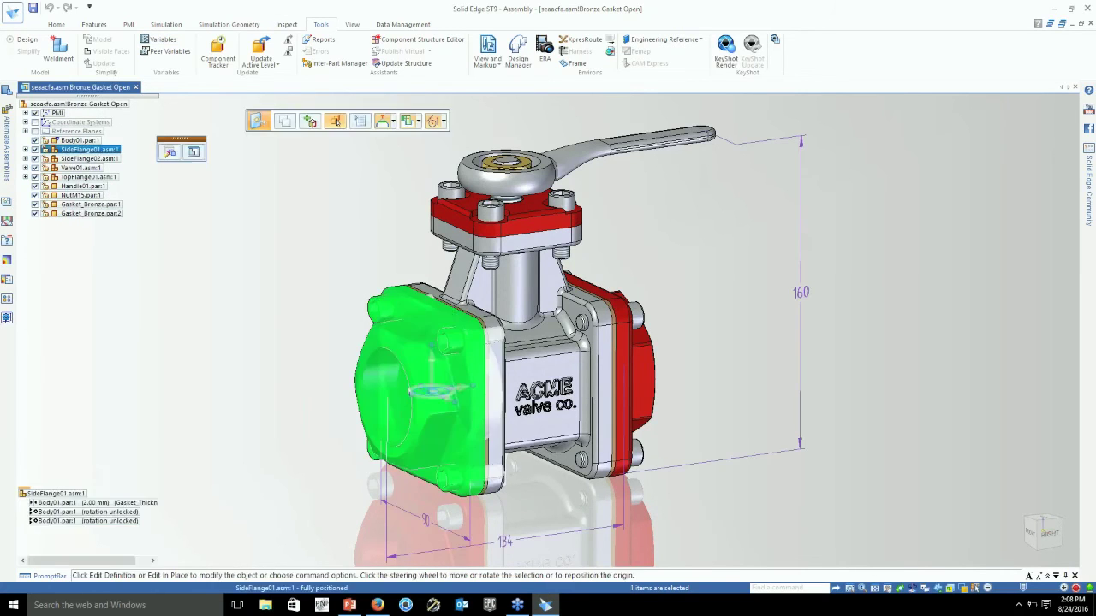
{"action": "left_click", "coordinate": [323, 246]}
{"action": "key", "text": "ctrl+r"}
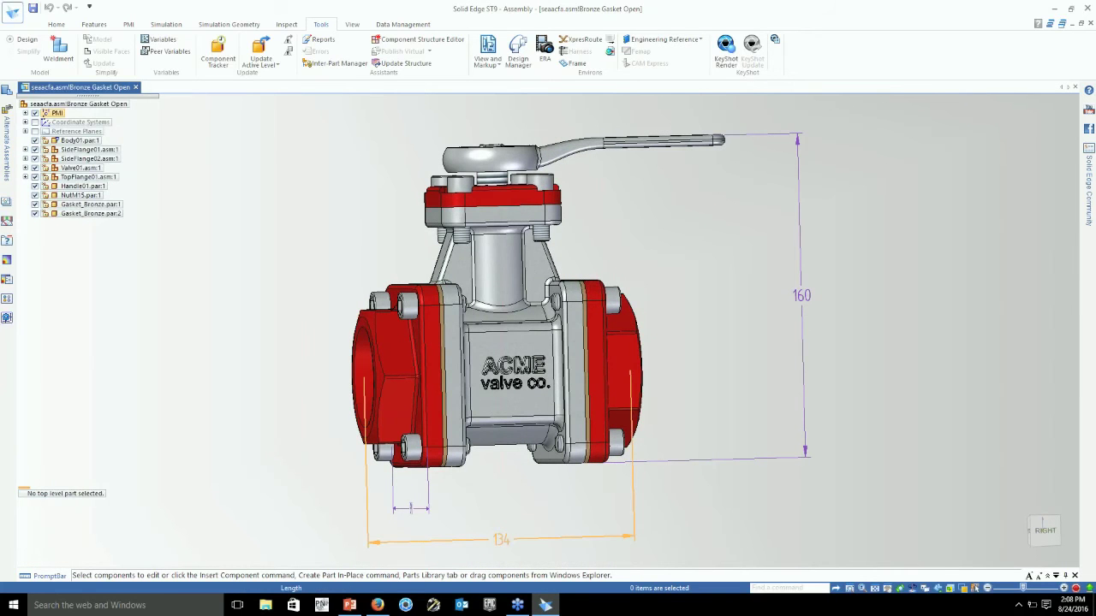
{"action": "middle_click_drag", "start_coordinate": [502, 540], "coordinate": [503, 519], "text": "shift"}
Switch the alternate assembly to the No Gasket Open member.
{"action": "left_click", "coordinate": [7, 141]}
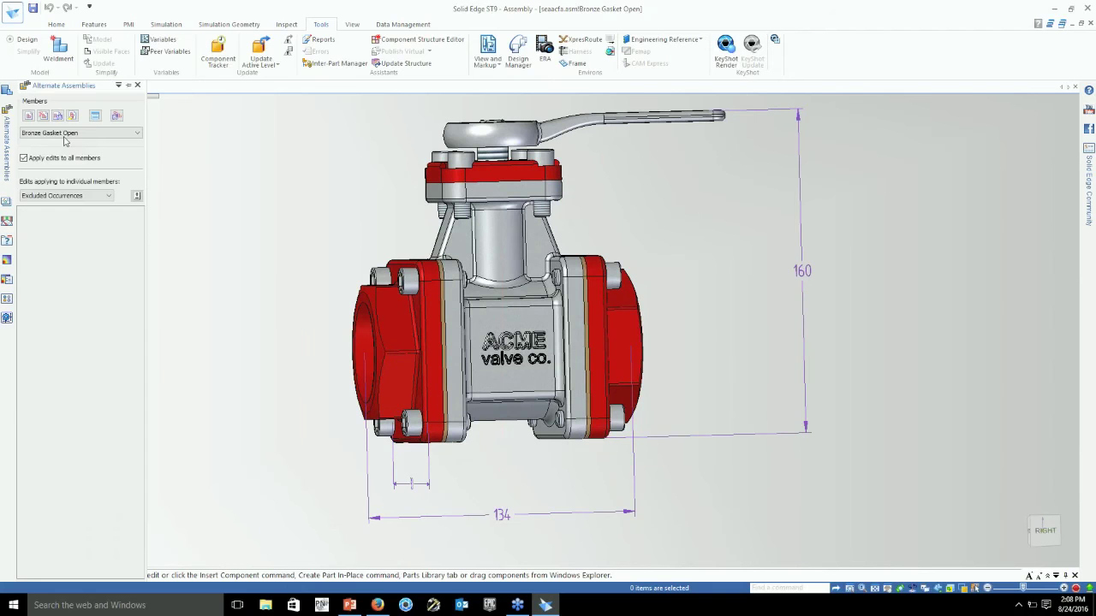
{"action": "left_click", "coordinate": [77, 133]}
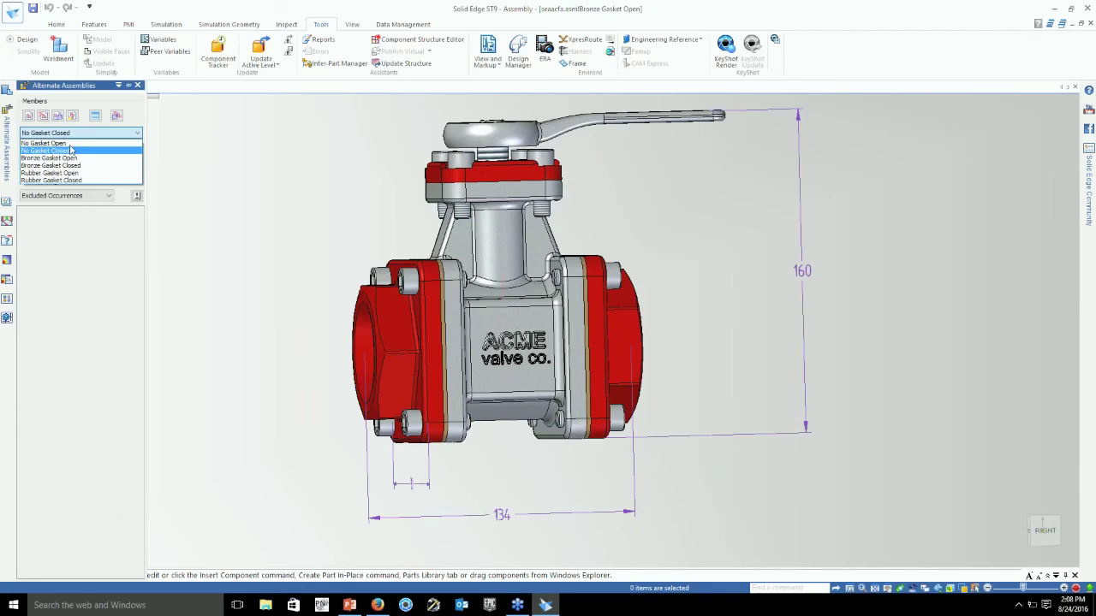
{"action": "left_click", "coordinate": [64, 143]}
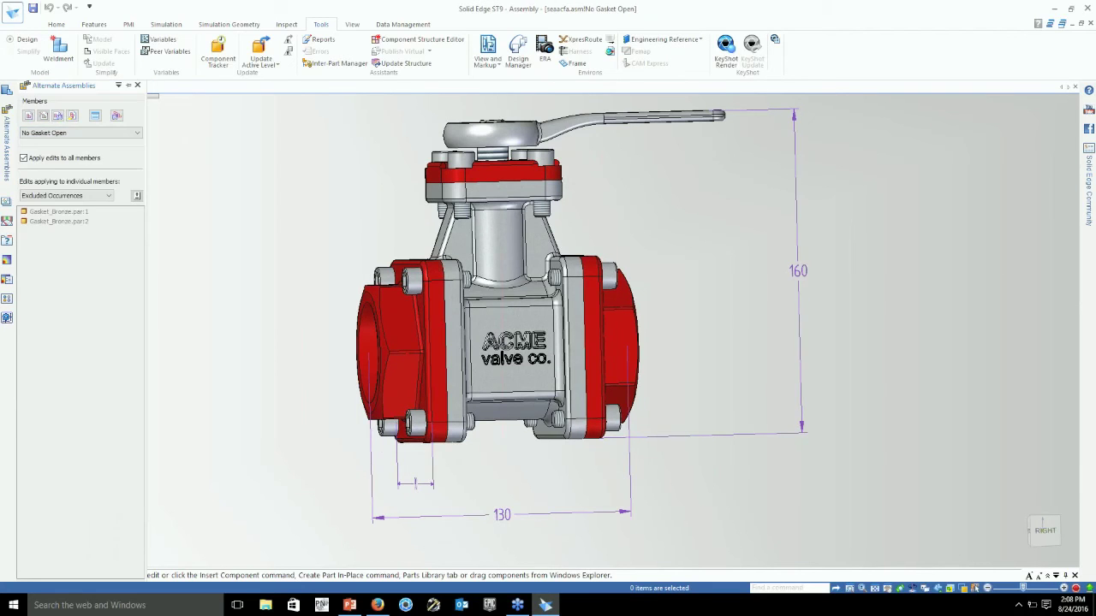
Switch the alternate assembly to the Rubber Gasket Open member and check its PMI dimensions from the side and front.
{"action": "left_click", "coordinate": [77, 133]}
{"action": "left_click", "coordinate": [73, 174]}
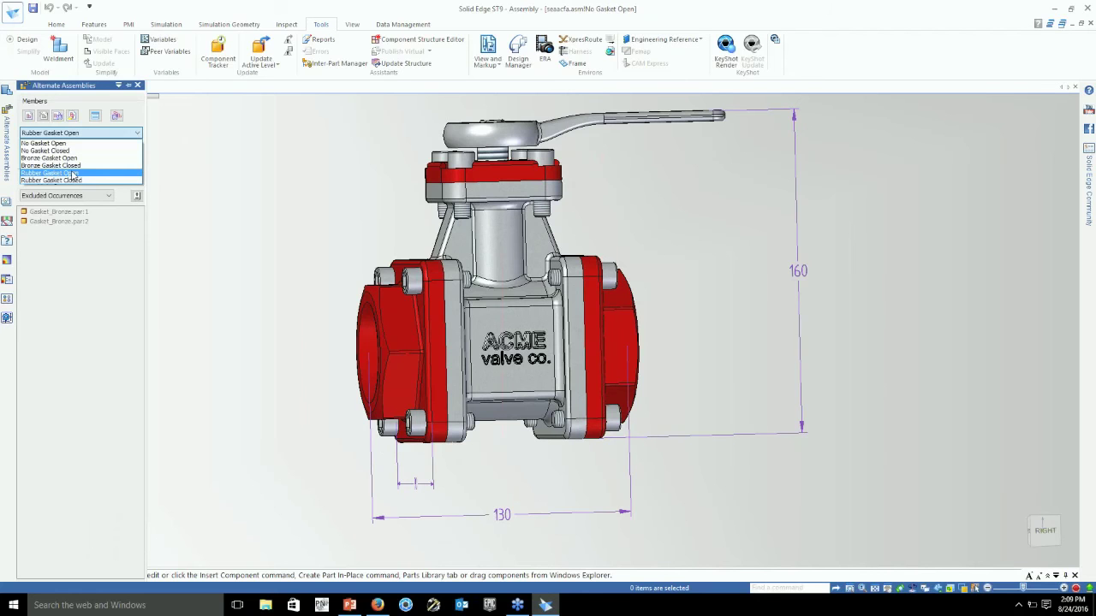
{"action": "middle_click_drag", "start_coordinate": [410, 480], "coordinate": [363, 479]}
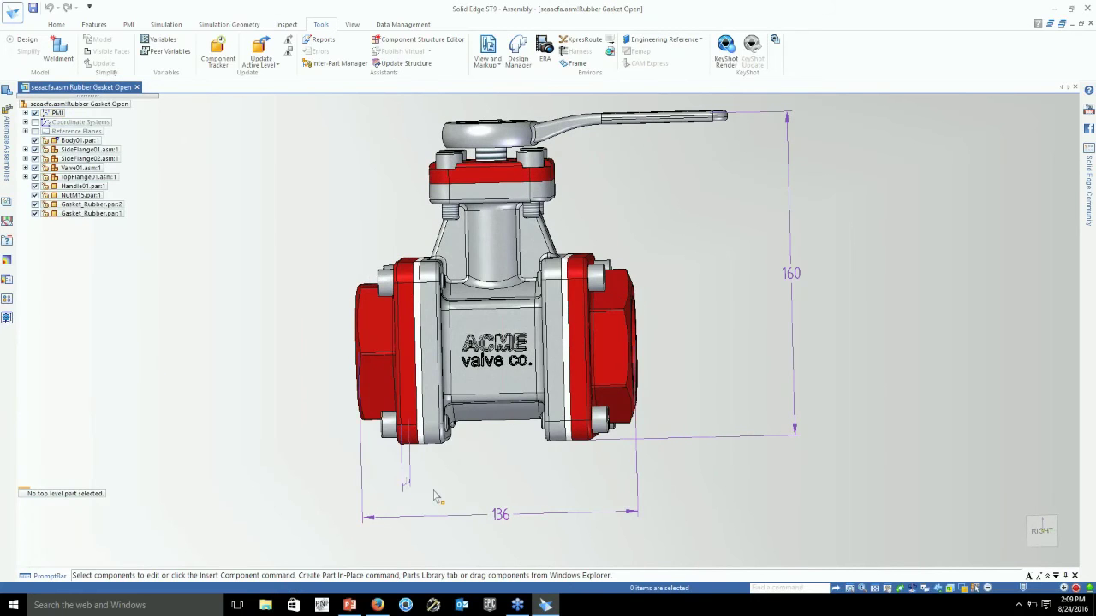
{"action": "middle_click_drag", "start_coordinate": [434, 497], "coordinate": [360, 492]}
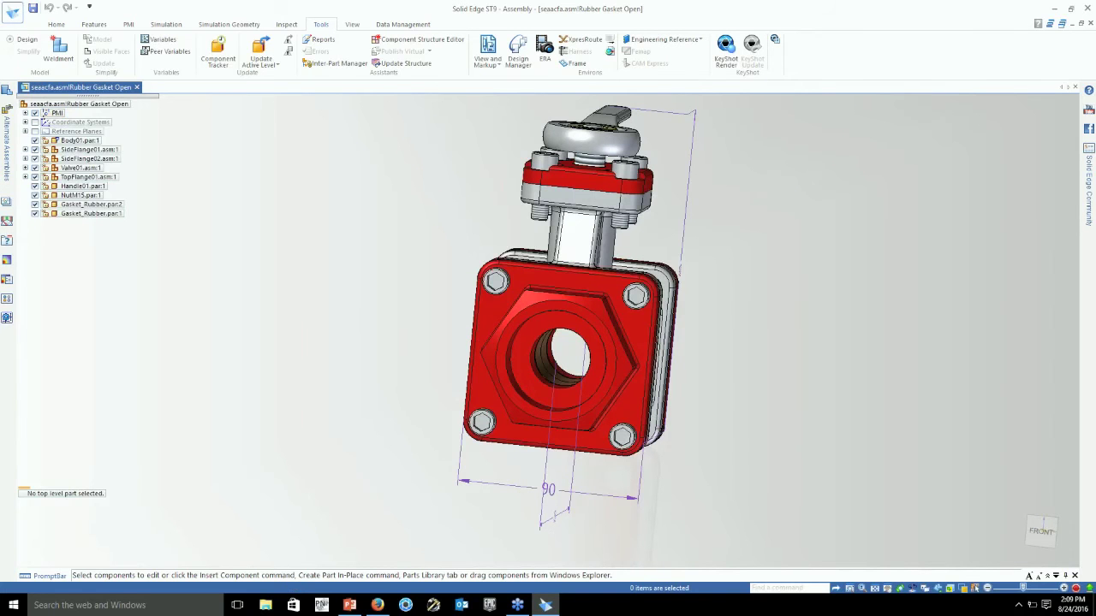
Switch the alternate assembly to the Rubber Gasket Closed member.
{"action": "left_click", "coordinate": [7, 146]}
{"action": "left_click", "coordinate": [86, 133]}
{"action": "left_click", "coordinate": [110, 180]}
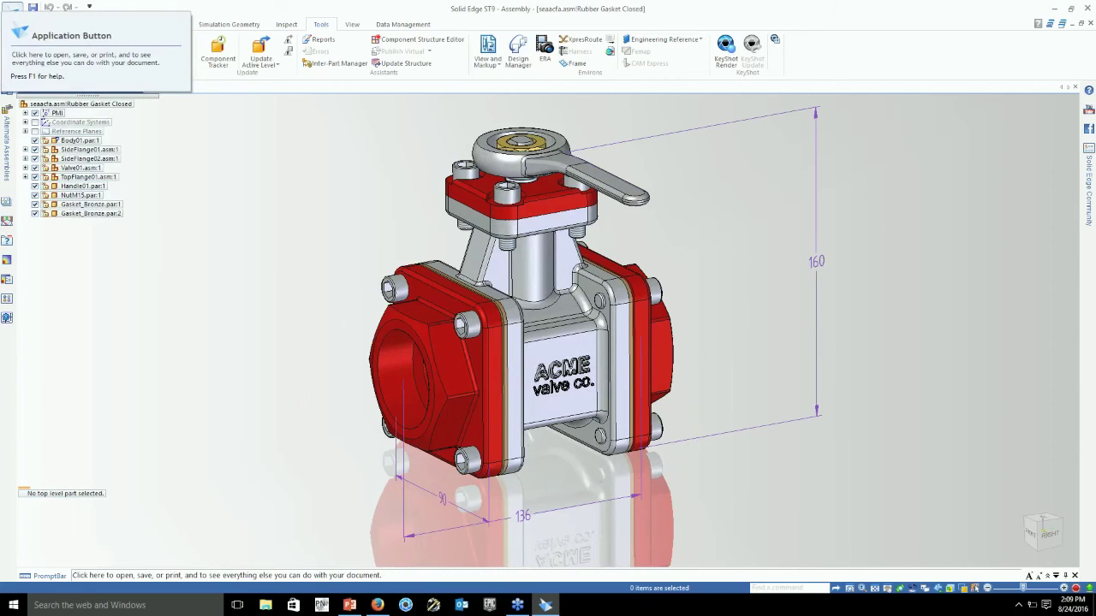
Create a drawing of the active valve assembly from the ansi metric draft.dft template, running the Drawing View Creation Wizard.
{"action": "left_click", "coordinate": [13, 11]}
{"action": "left_click", "coordinate": [163, 232]}
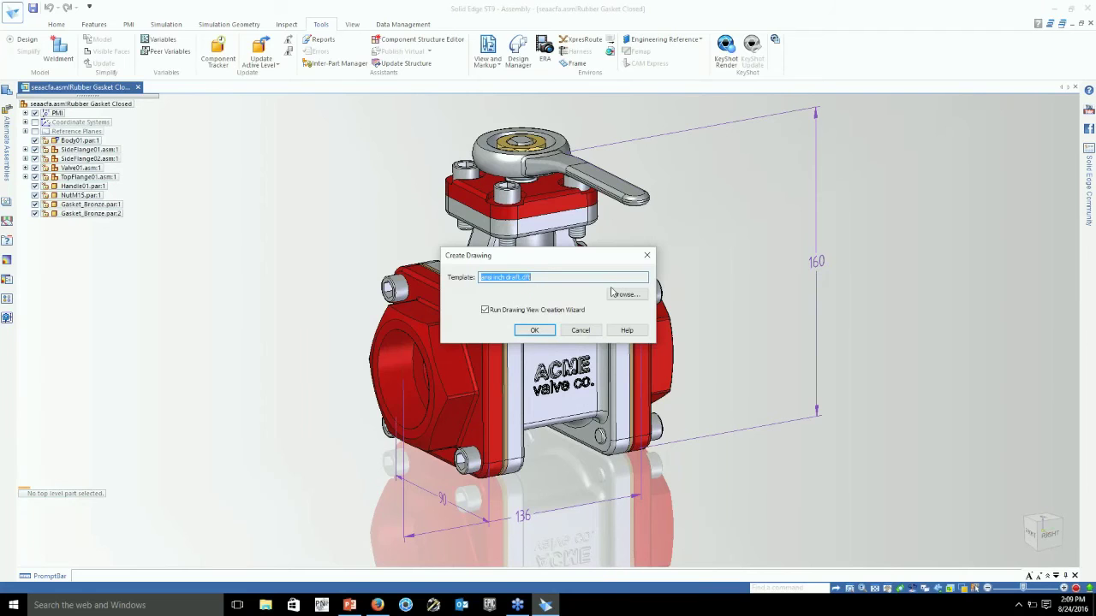
{"action": "left_click", "coordinate": [623, 295]}
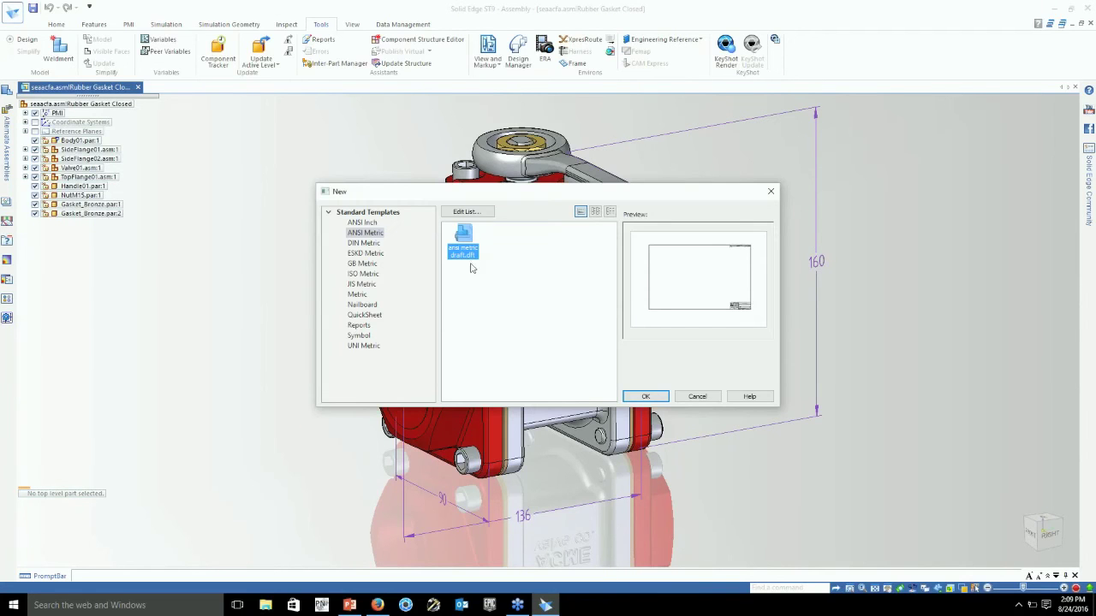
{"action": "double_click", "coordinate": [469, 256]}
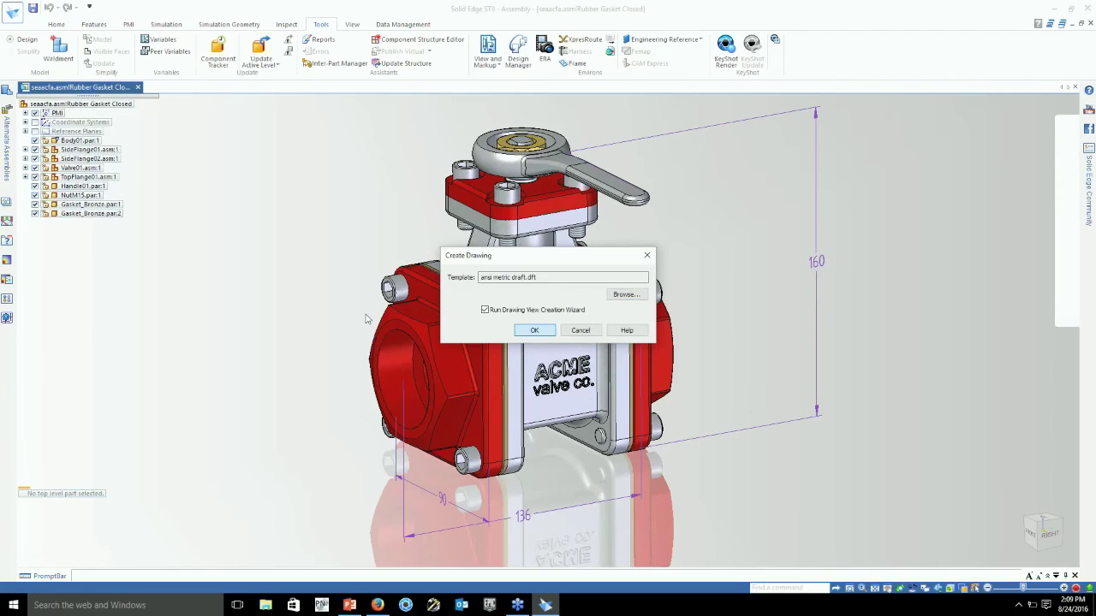
{"action": "key", "text": "Return"}
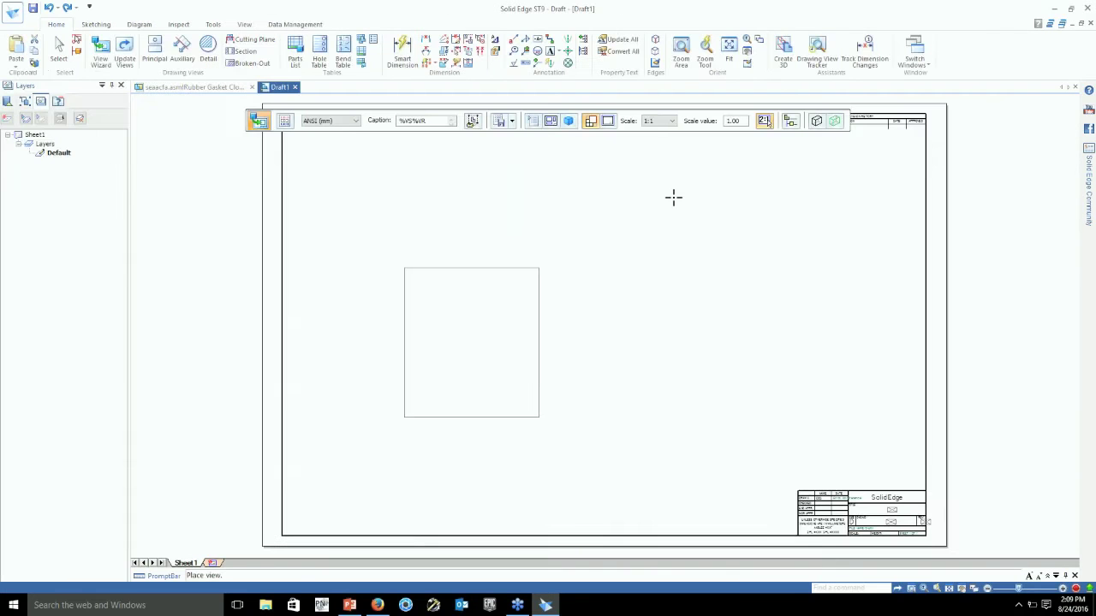
Define a custom orientation for the primary drawing view that looks at the valve from the RIGHT side.
{"action": "left_click", "coordinate": [551, 122]}
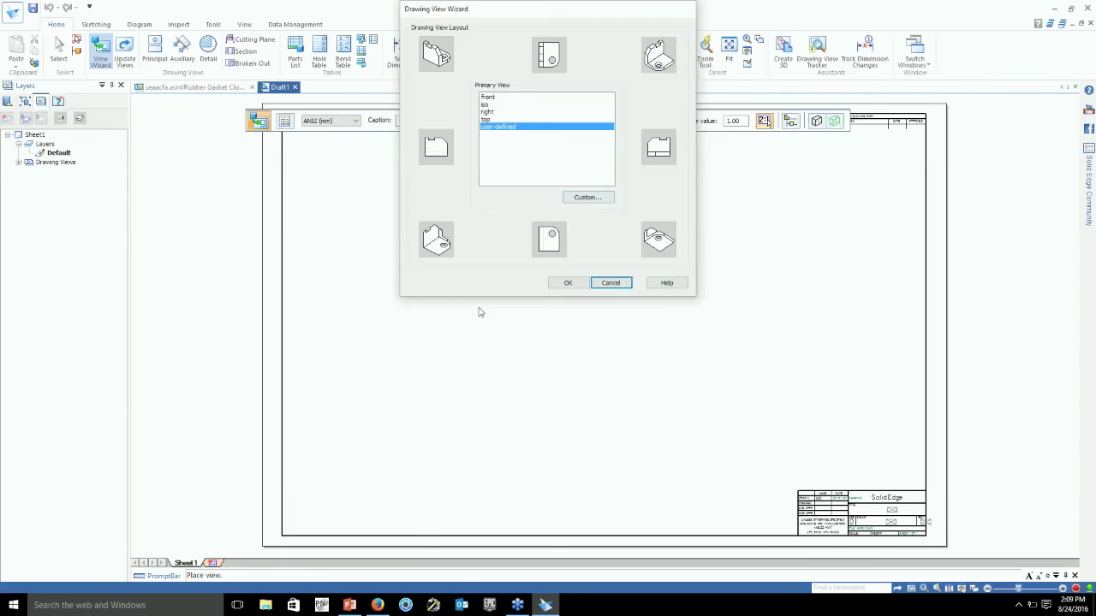
{"action": "left_click", "coordinate": [568, 283]}
{"action": "left_click_drag", "start_coordinate": [479, 282], "coordinate": [321, 287]}
{"action": "left_click", "coordinate": [625, 342]}
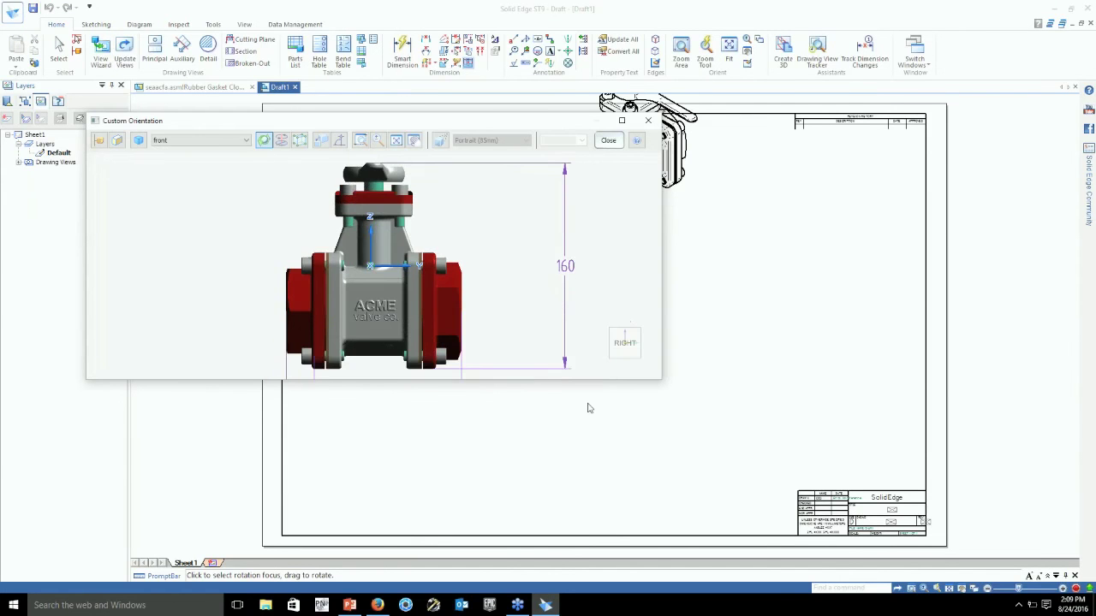
{"action": "left_click", "coordinate": [609, 140]}
{"action": "left_click", "coordinate": [568, 428]}
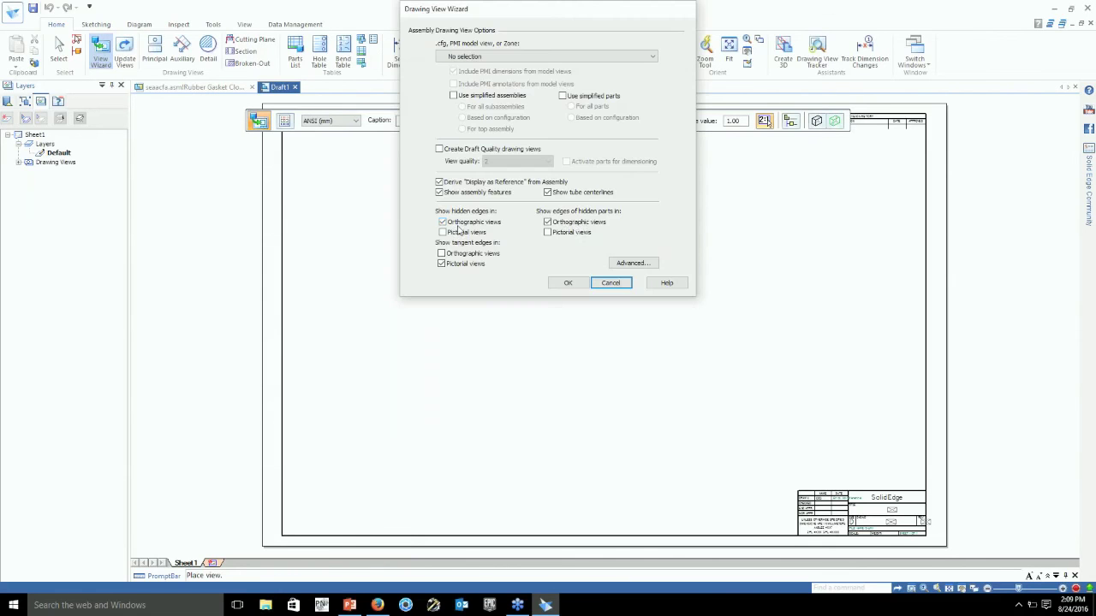
Turn off hidden edges and turn on tangent edges for orthographic views in the assembly drawing view options.
{"action": "left_click", "coordinate": [443, 222]}
{"action": "left_click", "coordinate": [450, 254]}
{"action": "left_click", "coordinate": [568, 283]}
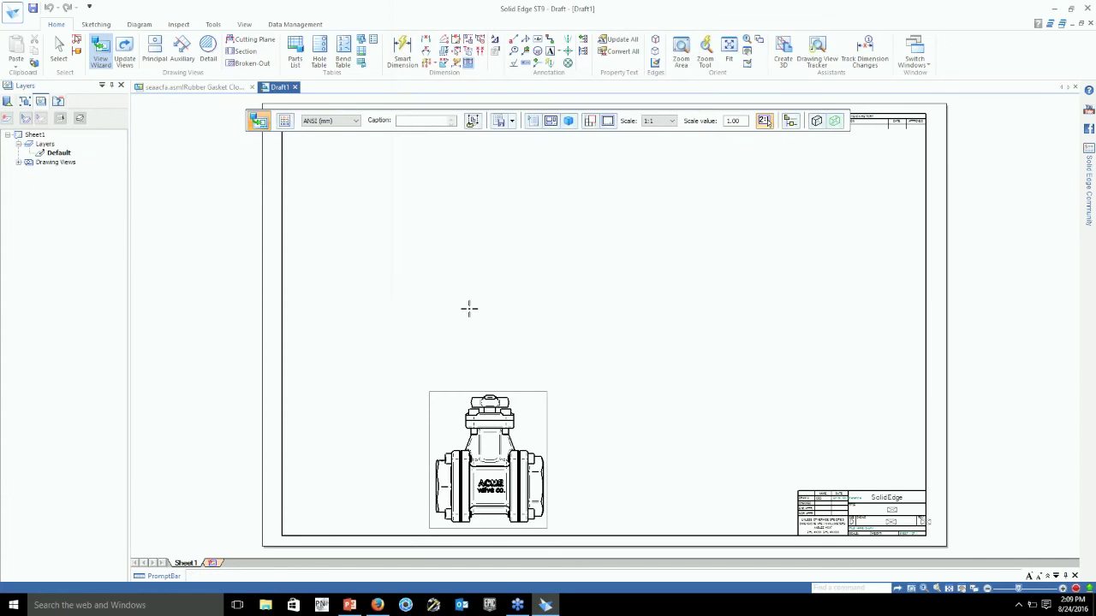
Place the primary valve view on the sheet with its projected top, side and pictorial views.
{"action": "left_click", "coordinate": [469, 308]}
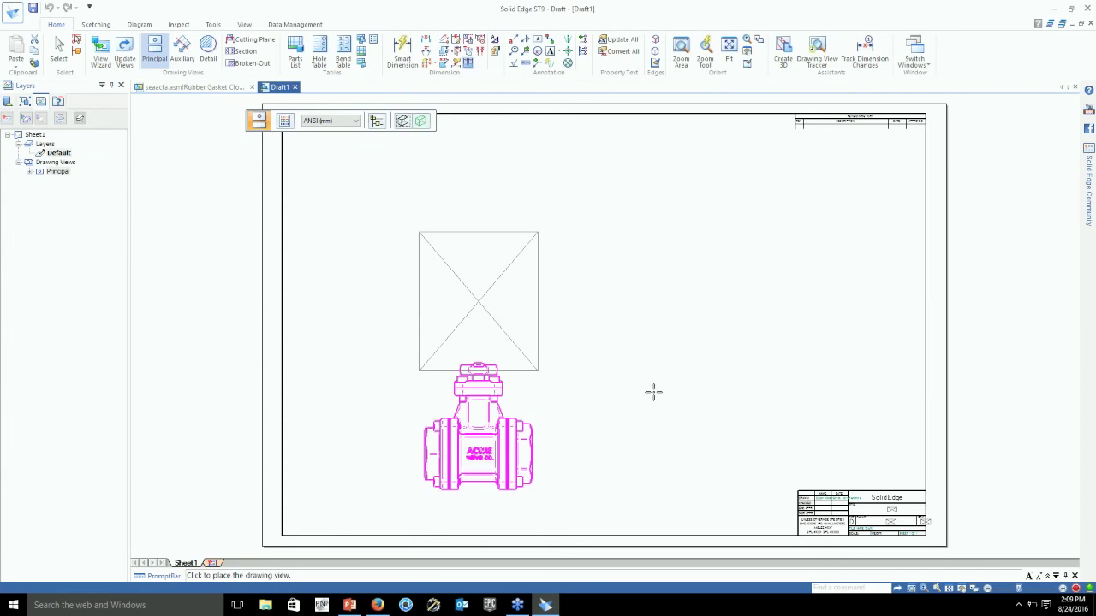
{"action": "left_click", "coordinate": [654, 392]}
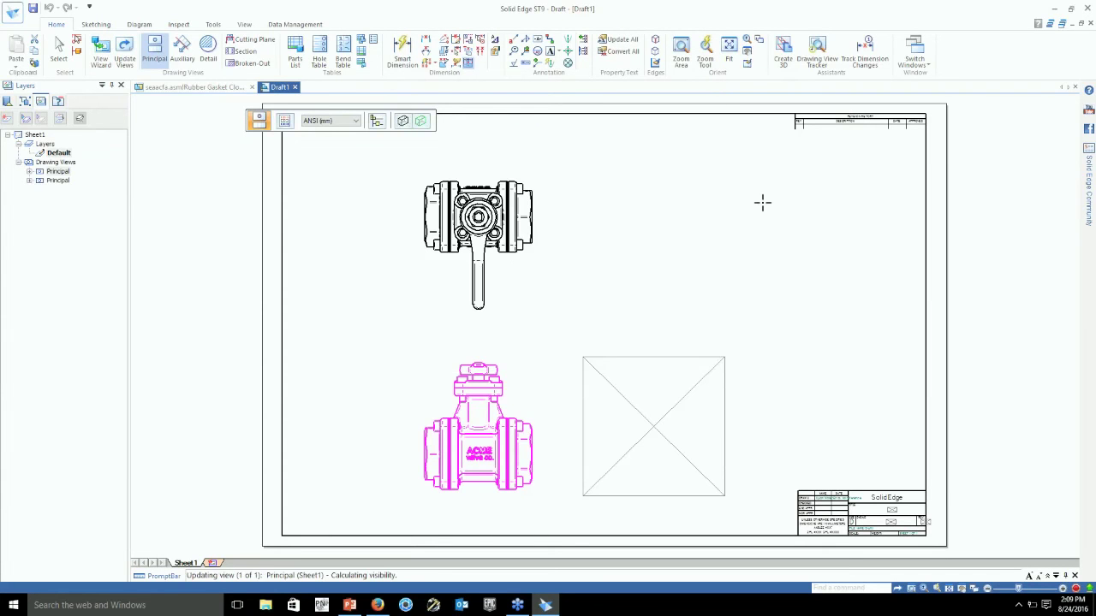
{"action": "left_click", "coordinate": [762, 203]}
{"action": "key", "text": "Escape"}
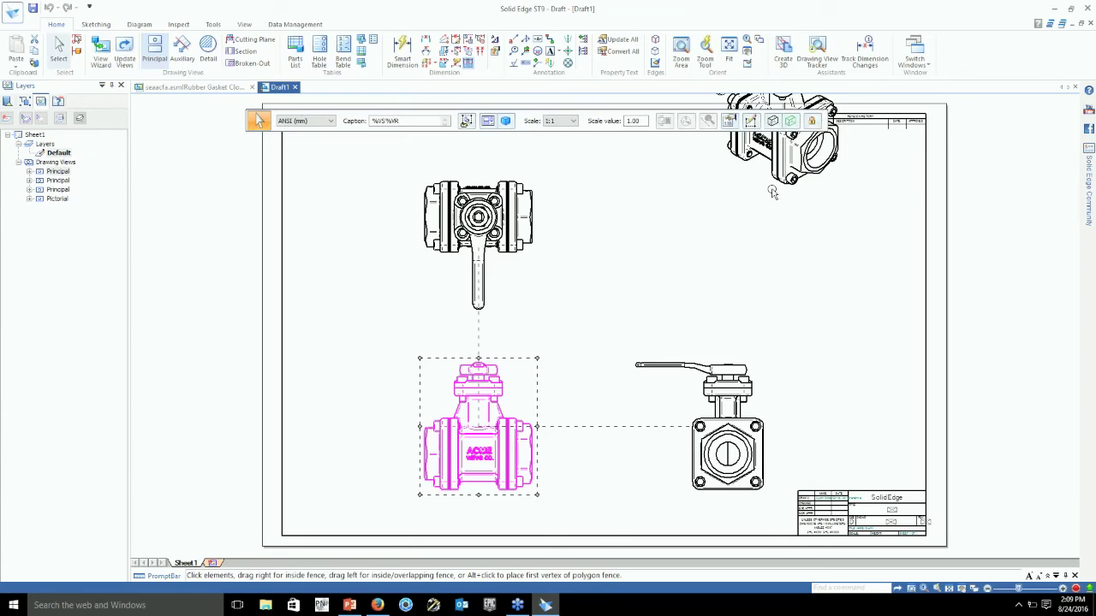
Move the pictorial view down inside the sheet border, set it to shaded, and update the drawing views.
{"action": "left_click_drag", "start_coordinate": [772, 192], "coordinate": [756, 267]}
{"action": "left_click", "coordinate": [773, 122]}
{"action": "left_click", "coordinate": [794, 177]}
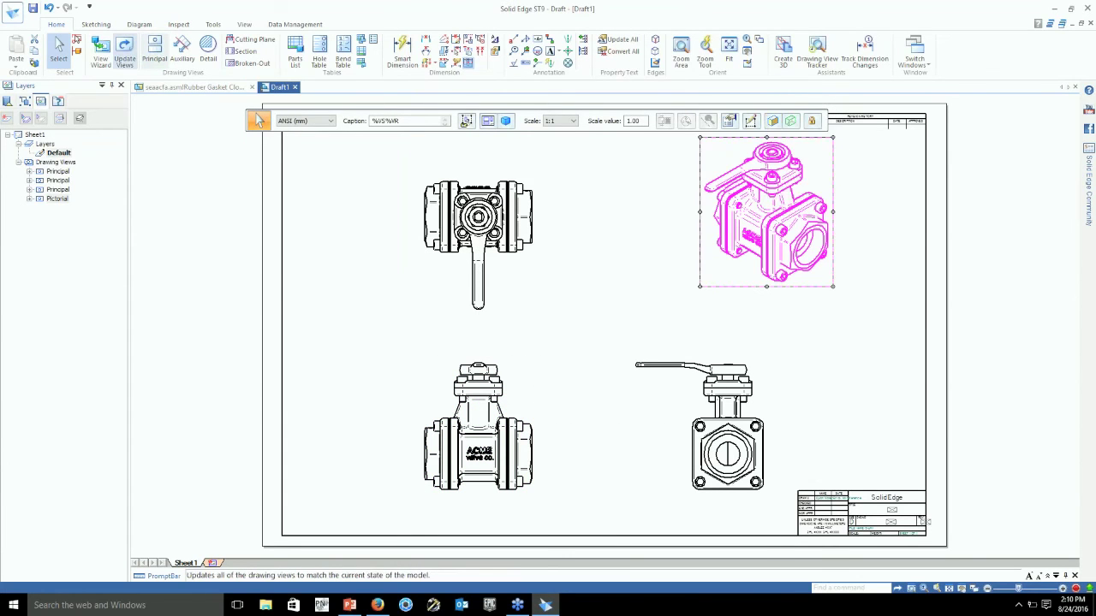
{"action": "left_click", "coordinate": [124, 53]}
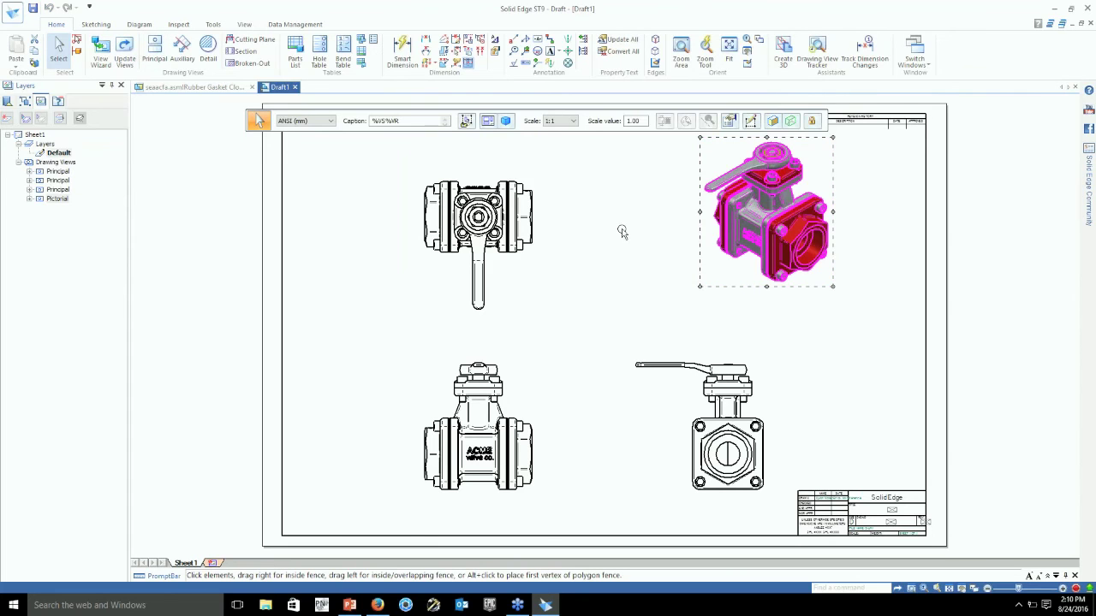
{"action": "left_click", "coordinate": [621, 231]}
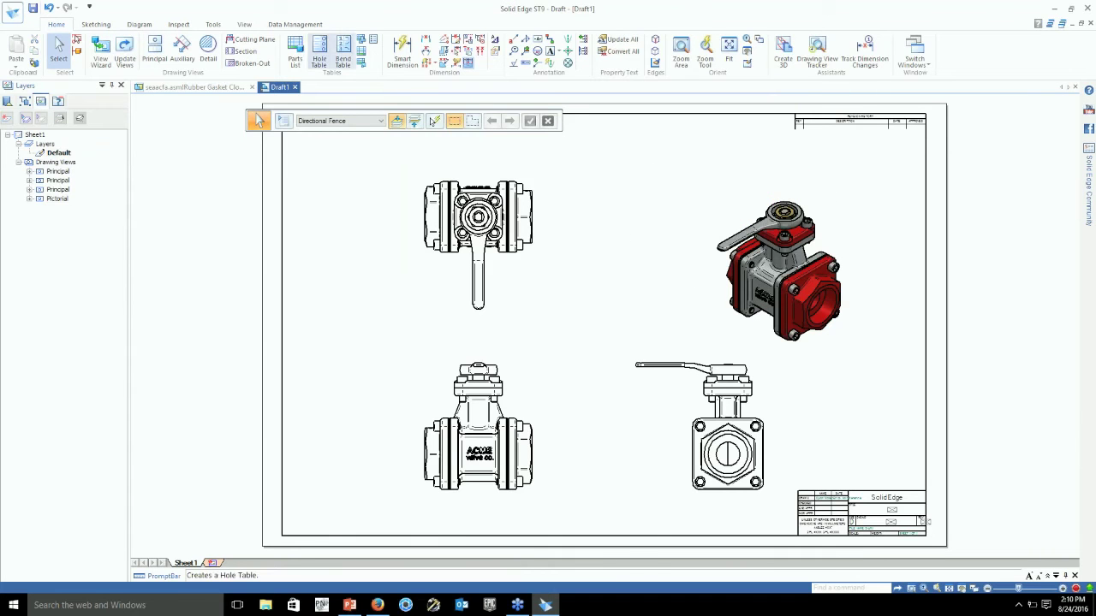
Start a parts list for a drawing view and examine the properties available for its columns.
{"action": "left_click", "coordinate": [295, 53]}
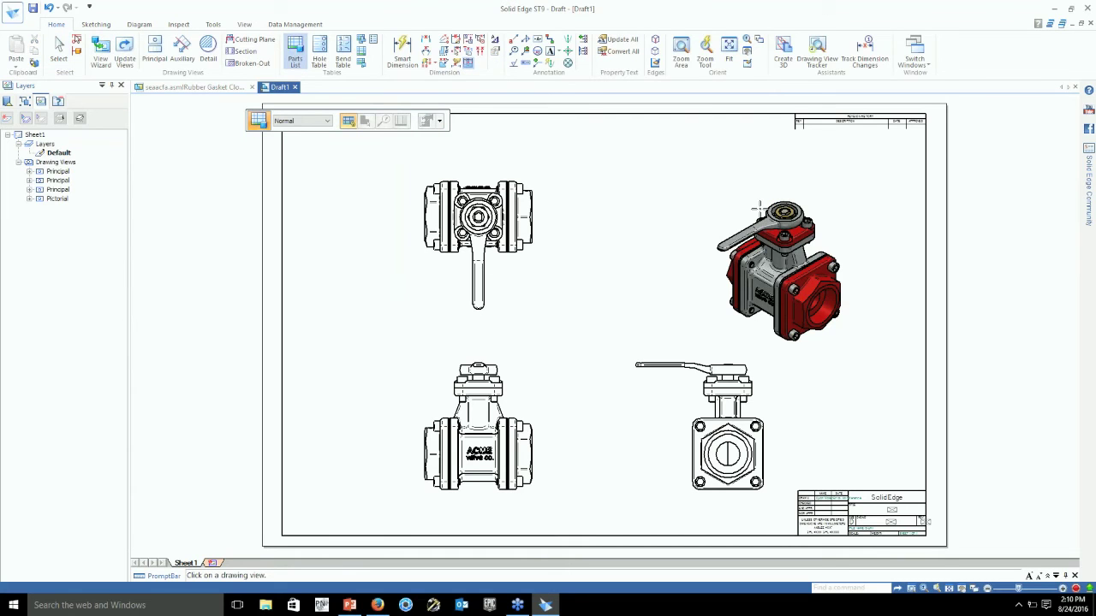
{"action": "left_click", "coordinate": [583, 126]}
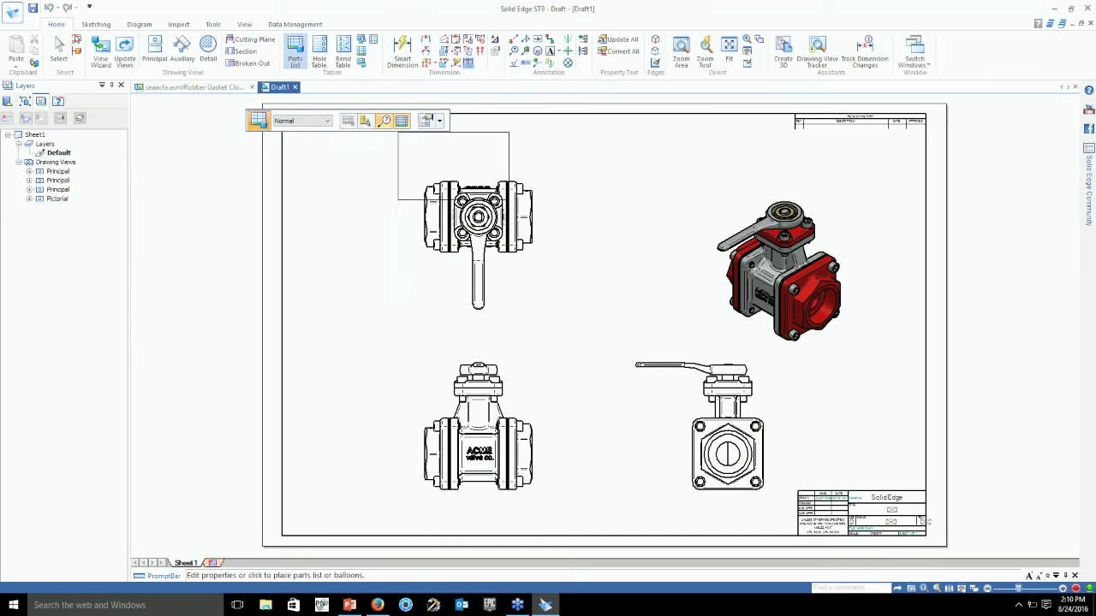
{"action": "left_click", "coordinate": [383, 121]}
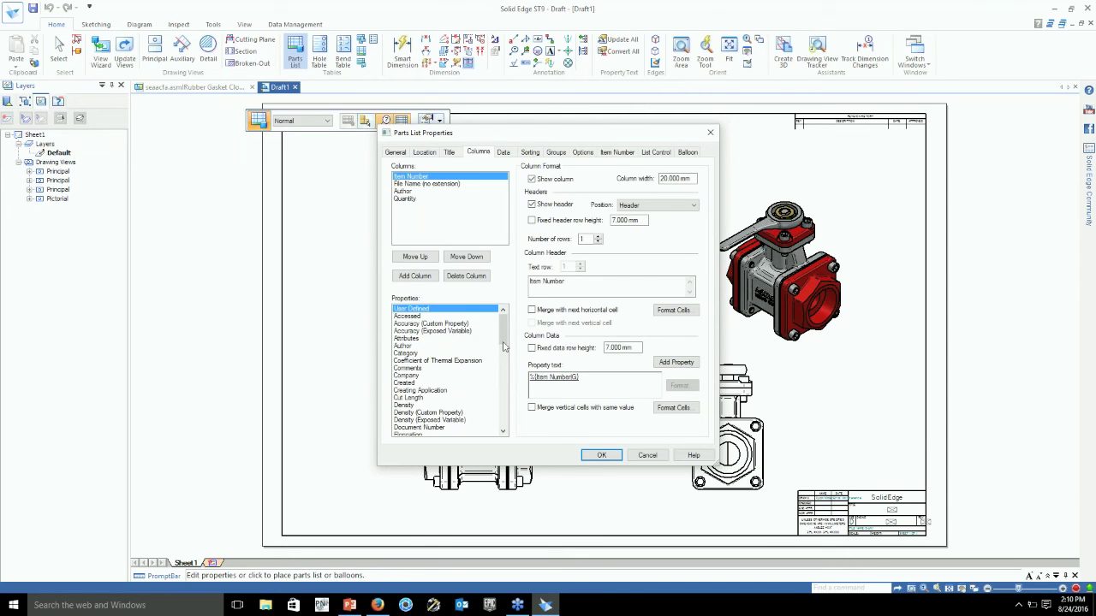
{"action": "scroll", "coordinate": [502, 358], "scroll_direction": "down", "scroll_amount": 3}
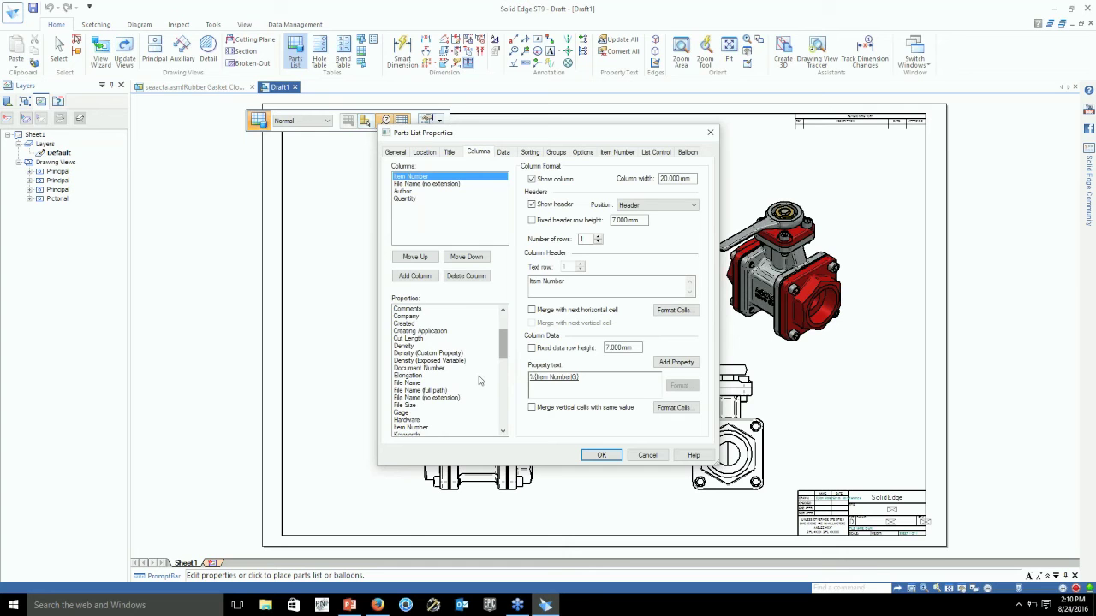
{"action": "scroll", "coordinate": [480, 380], "scroll_direction": "down", "scroll_amount": 3}
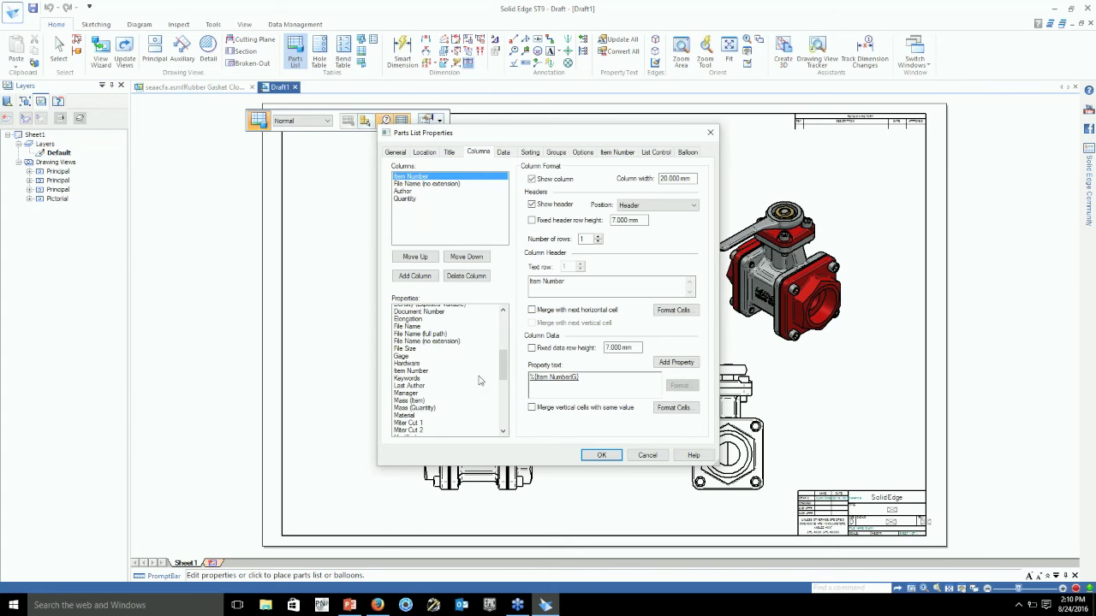
{"action": "scroll", "coordinate": [479, 380], "scroll_direction": "down", "scroll_amount": 6}
{"action": "scroll", "coordinate": [479, 380], "scroll_direction": "down", "scroll_amount": 5}
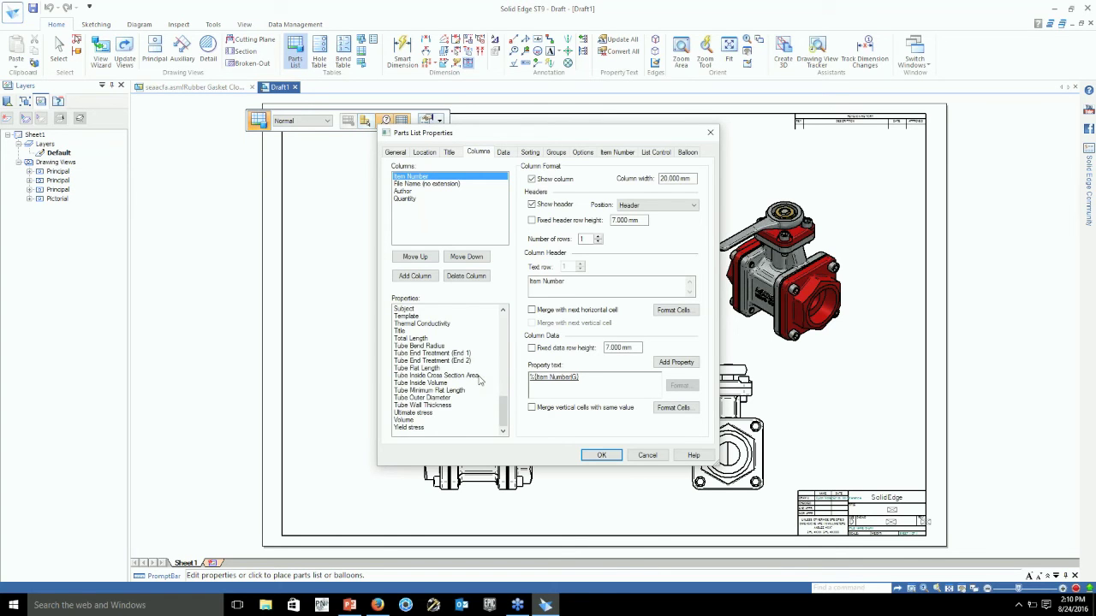
{"action": "scroll", "coordinate": [480, 380], "scroll_direction": "up", "scroll_amount": 5}
{"action": "scroll", "coordinate": [479, 380], "scroll_direction": "up", "scroll_amount": 4}
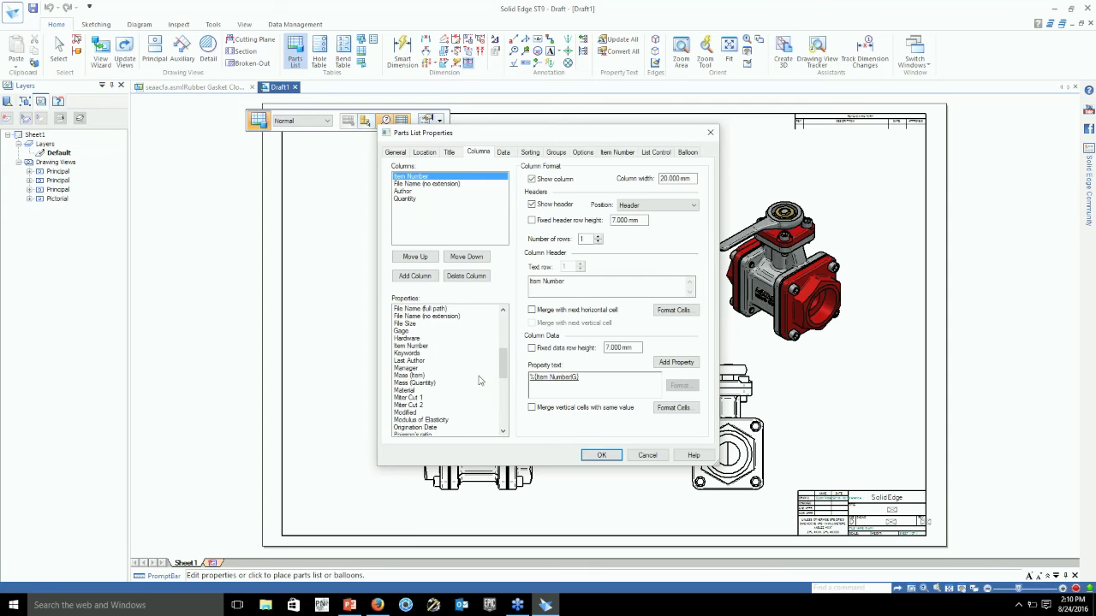
{"action": "scroll", "coordinate": [480, 380], "scroll_direction": "up", "scroll_amount": 3}
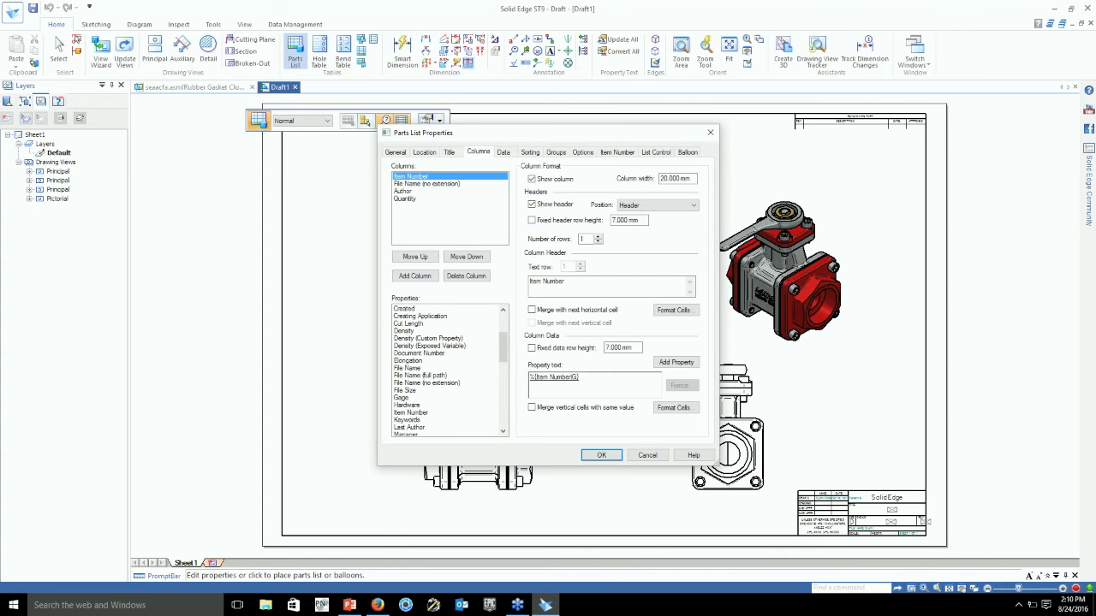
{"action": "left_click", "coordinate": [601, 454]}
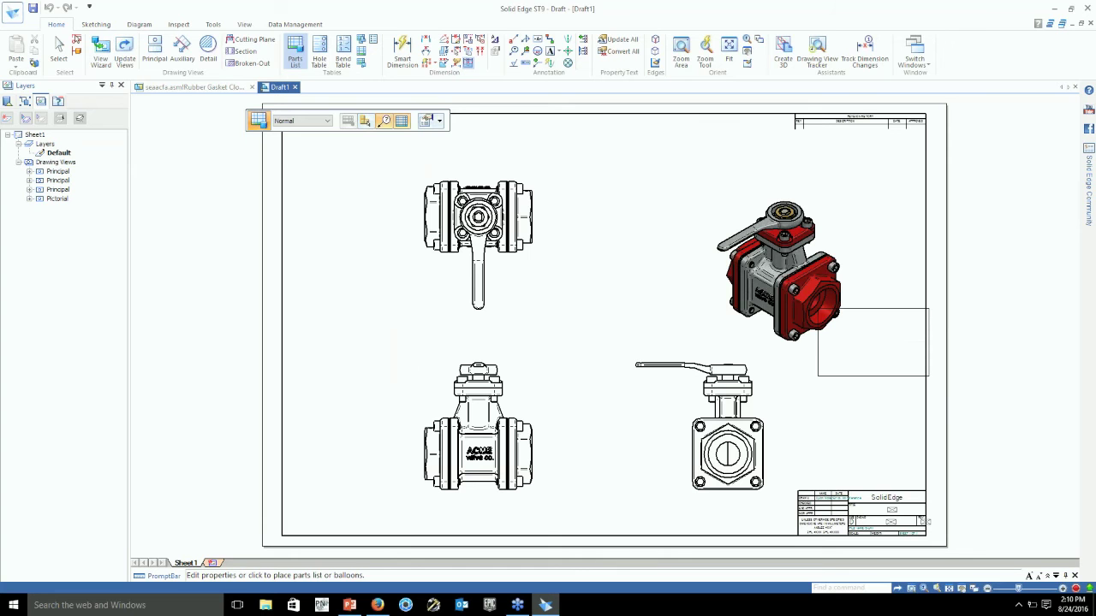
Start a callout and set its property text source to Index reference.
{"action": "left_click", "coordinate": [514, 39]}
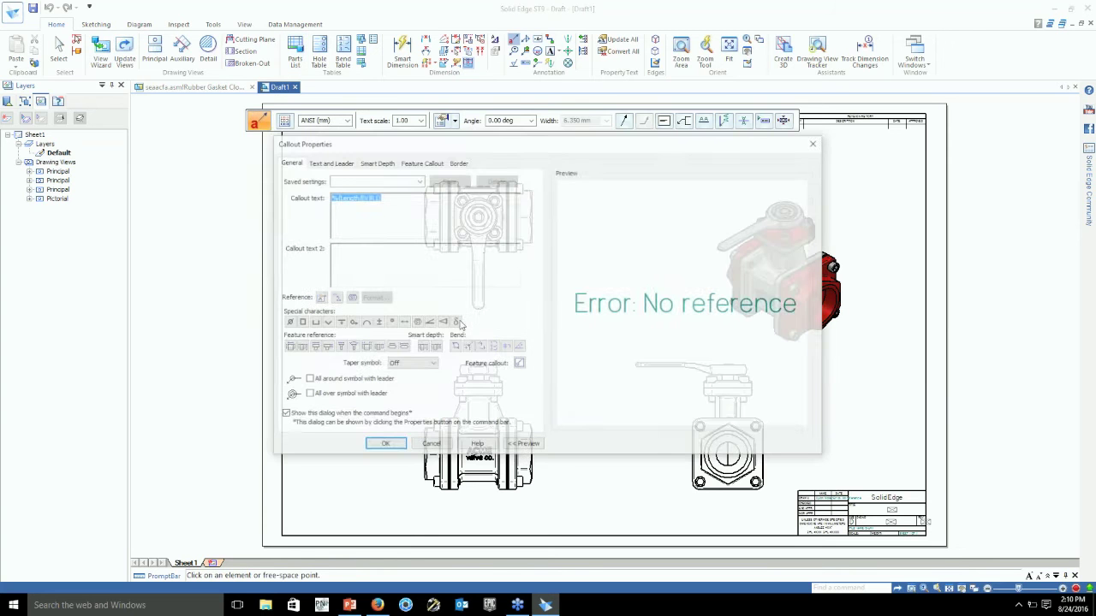
{"action": "left_click", "coordinate": [318, 298]}
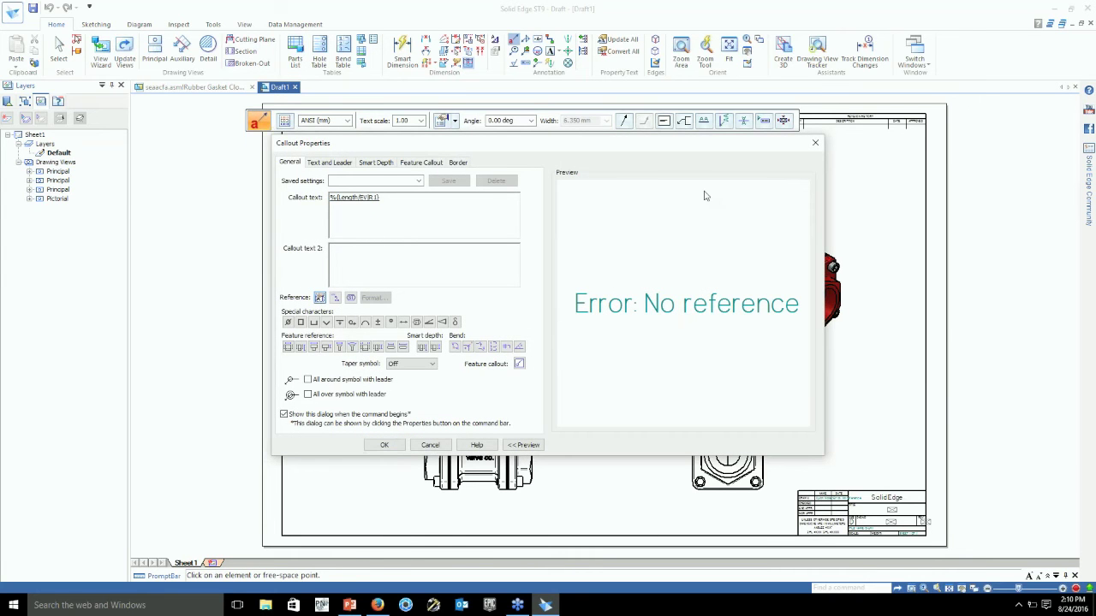
{"action": "left_click", "coordinate": [611, 172]}
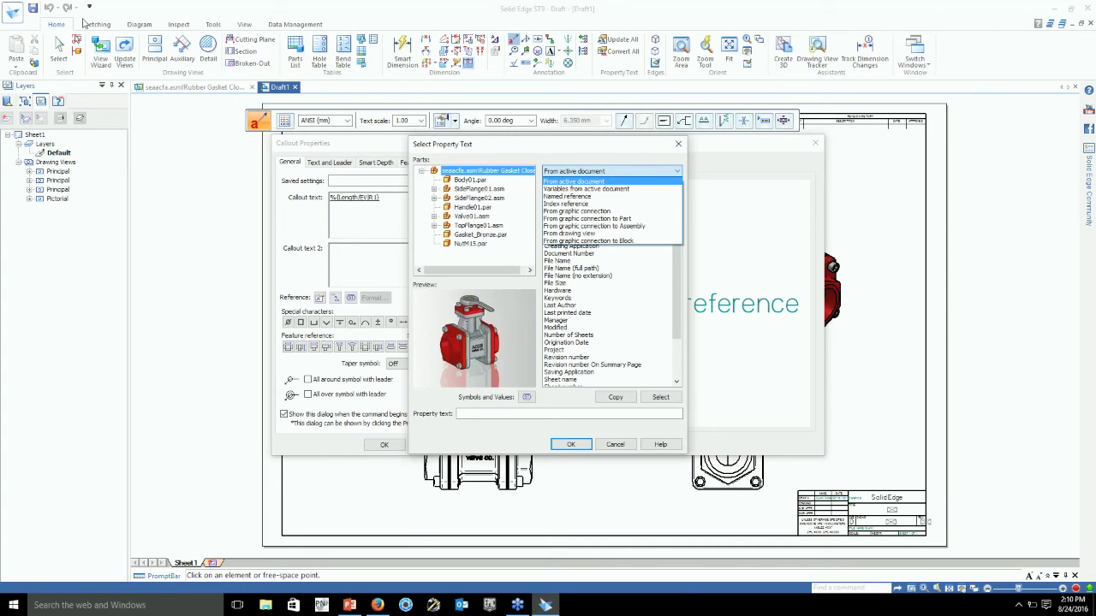
{"action": "left_click", "coordinate": [596, 203]}
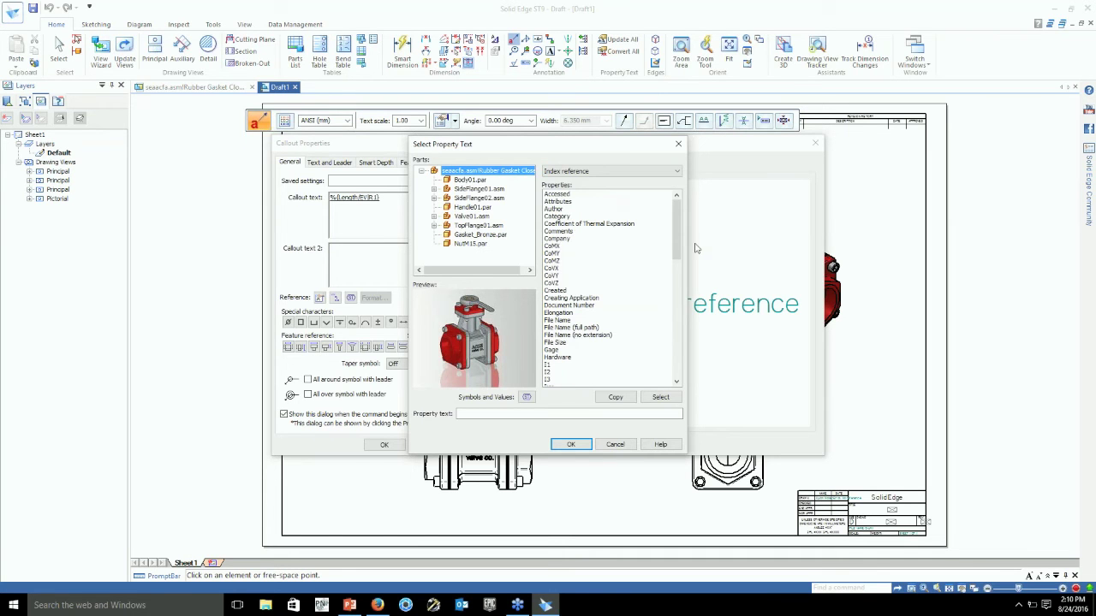
Examine the assembly properties offered for the callout text, and leave the callout without placing it.
{"action": "left_click", "coordinate": [676, 342]}
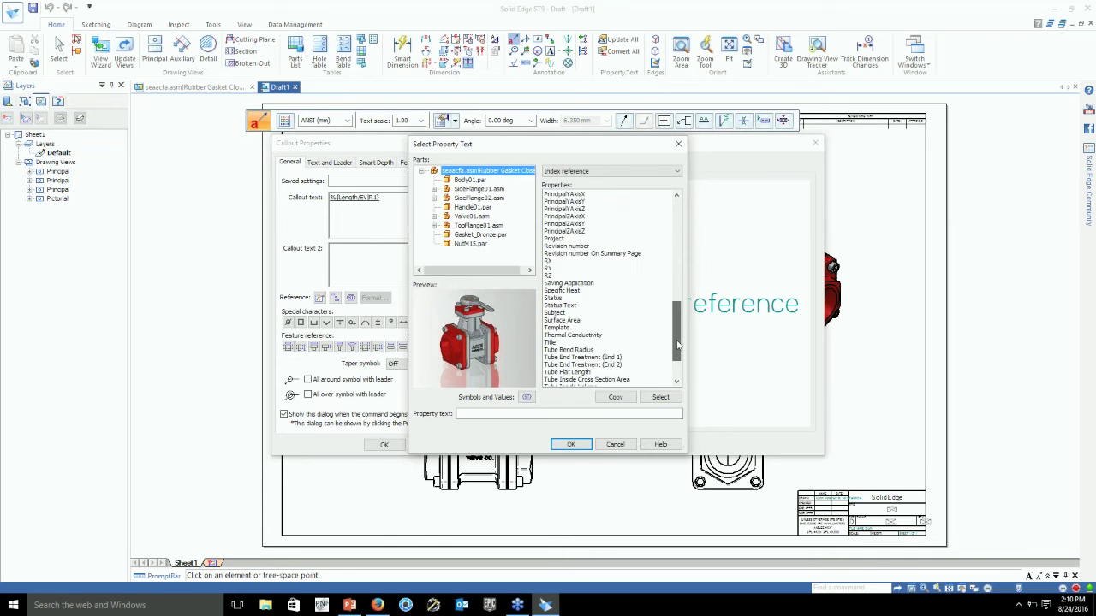
{"action": "left_click_drag", "start_coordinate": [676, 342], "coordinate": [677, 314]}
{"action": "scroll", "coordinate": [679, 315], "scroll_direction": "up", "scroll_amount": 3}
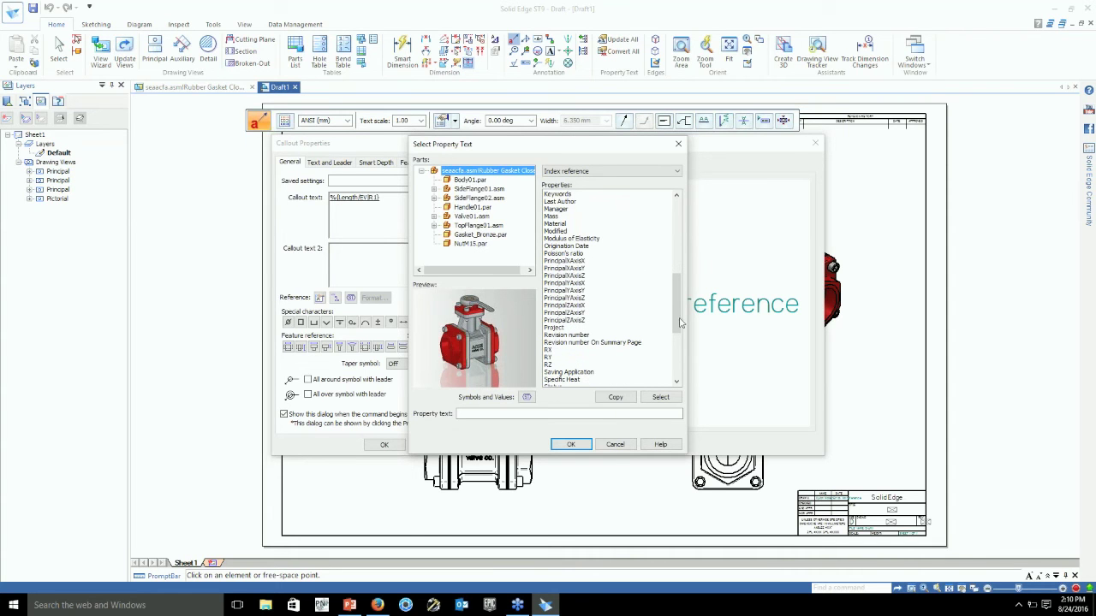
{"action": "scroll", "coordinate": [679, 341], "scroll_direction": "down", "scroll_amount": 3}
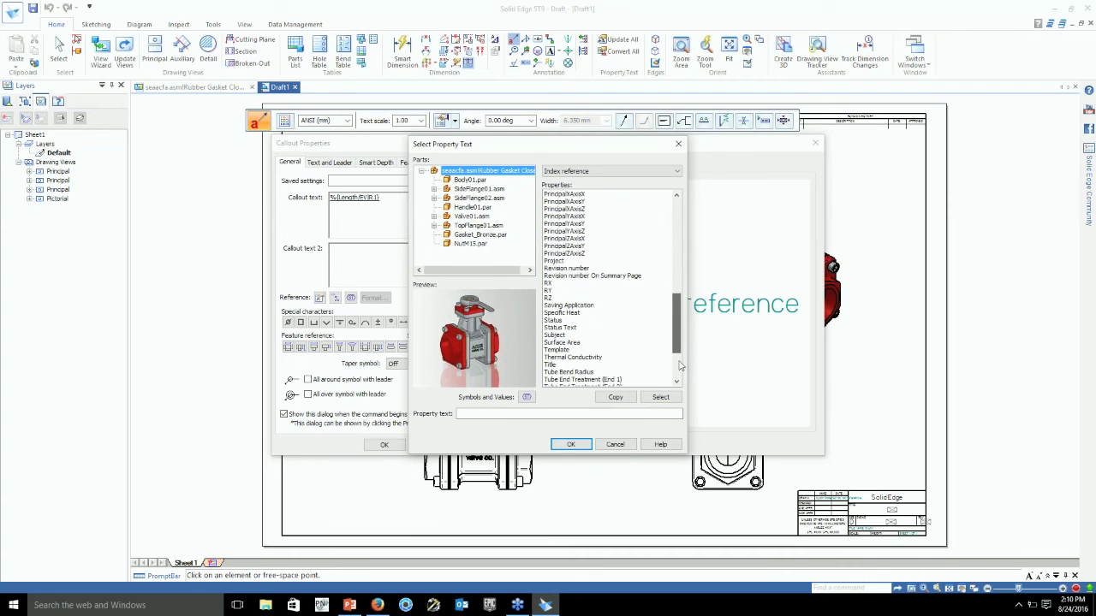
{"action": "scroll", "coordinate": [679, 359], "scroll_direction": "down", "scroll_amount": 3}
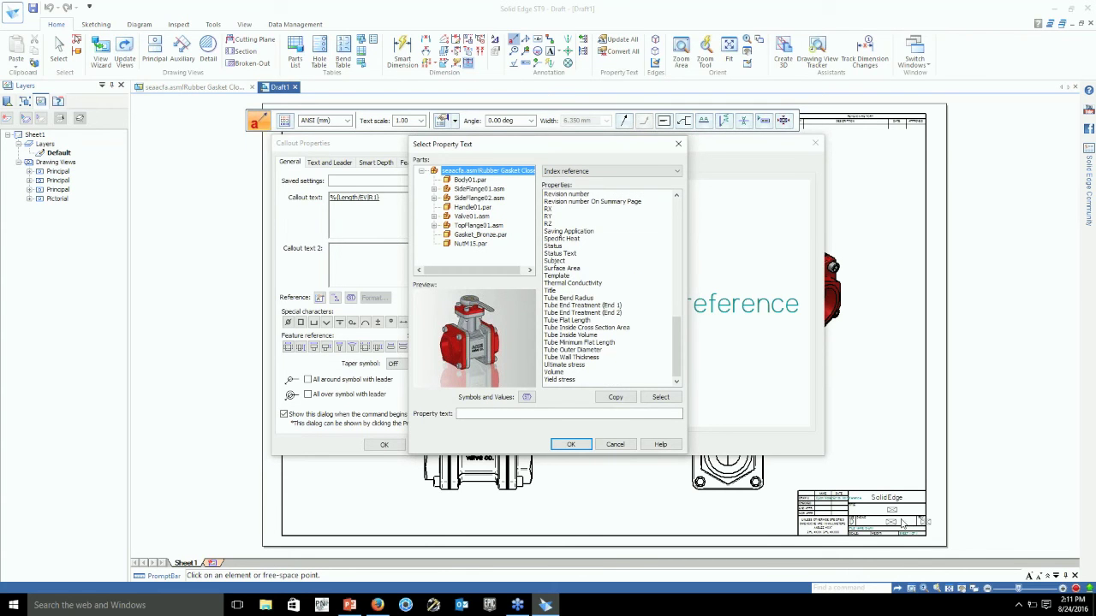
{"action": "left_click", "coordinate": [588, 445]}
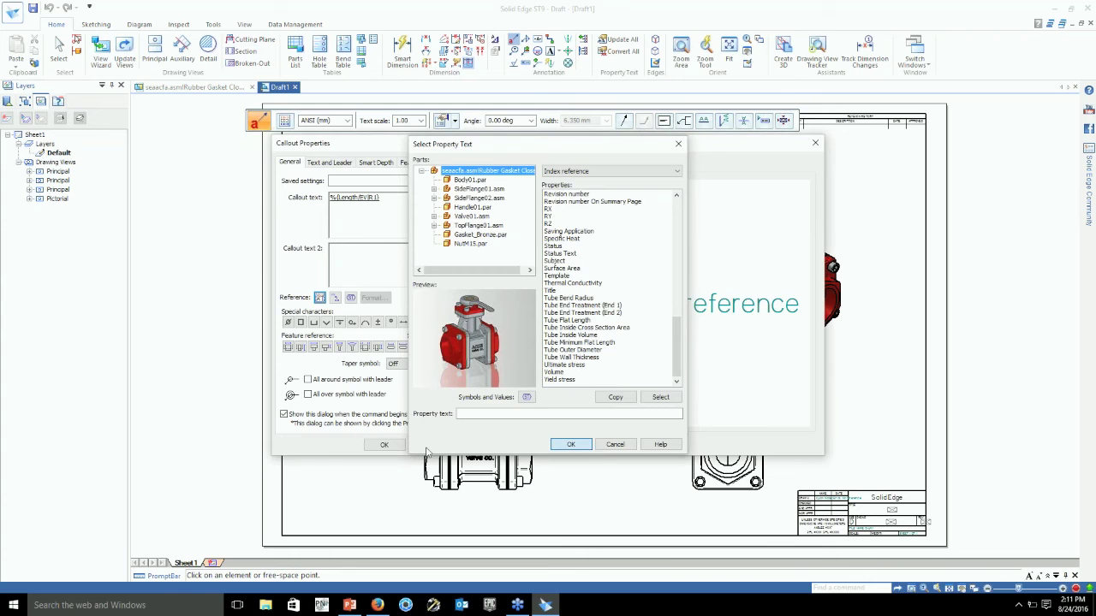
{"action": "left_click", "coordinate": [430, 444]}
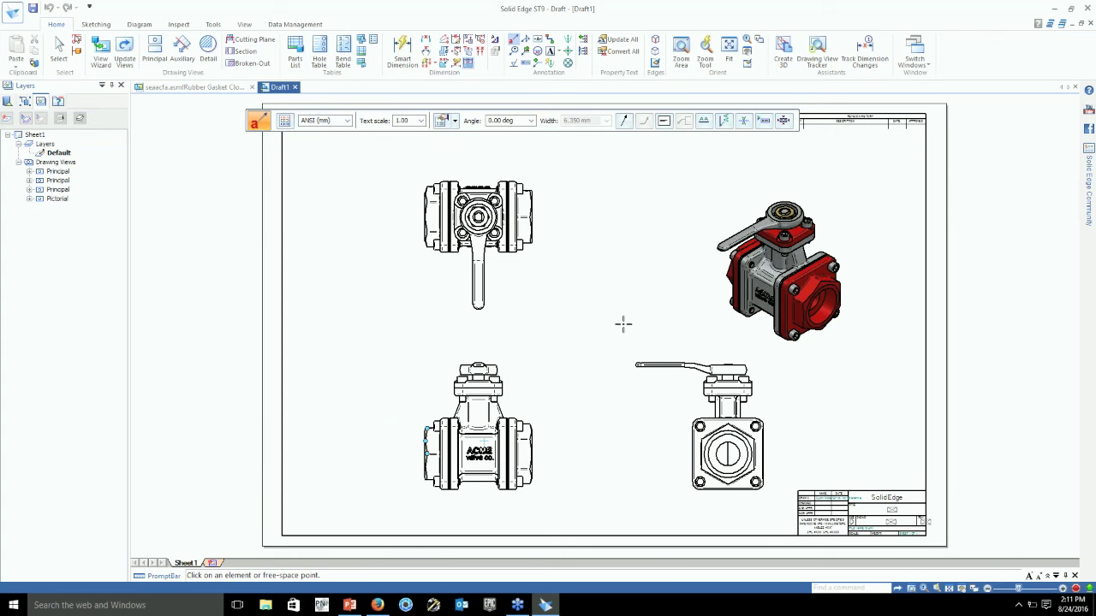
{"action": "key", "text": "Escape"}
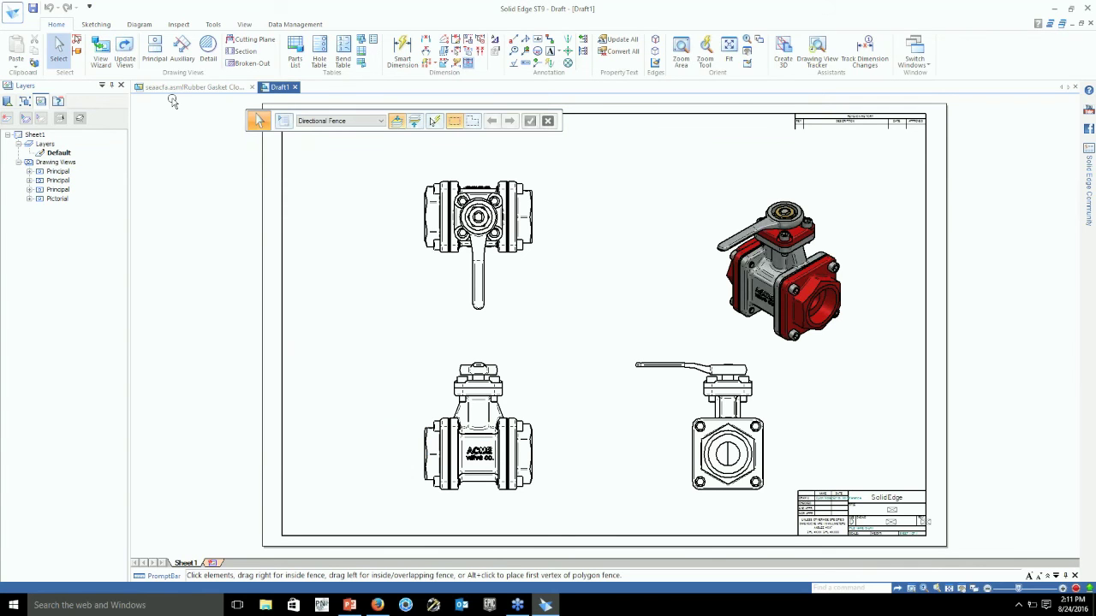
Open the recent assembly file TOP Level.asm.
{"action": "key", "text": "ctrl+o"}
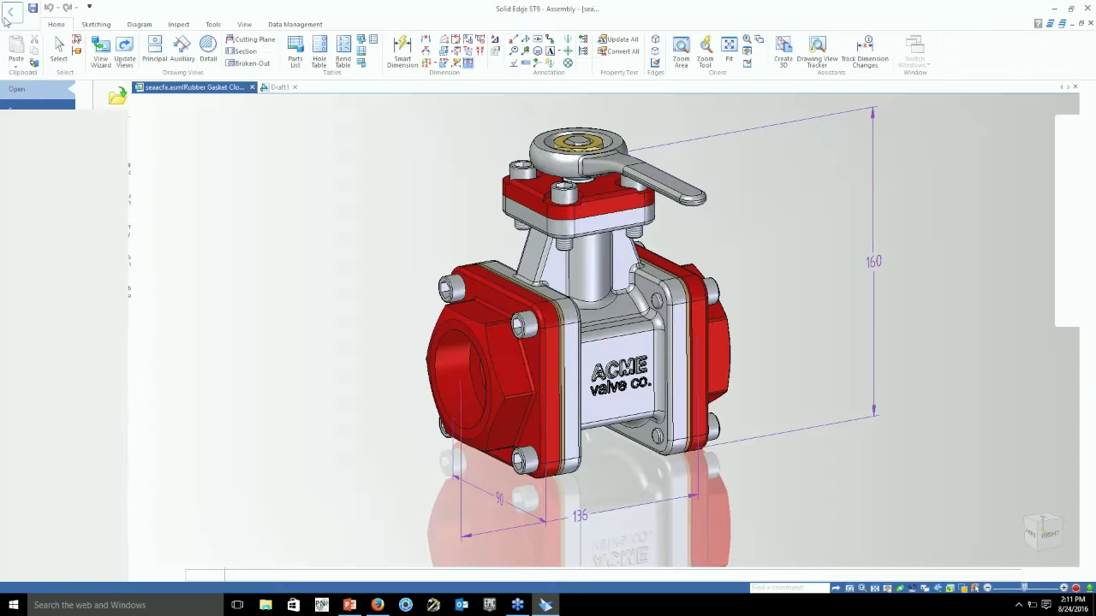
{"action": "left_click", "coordinate": [12, 12]}
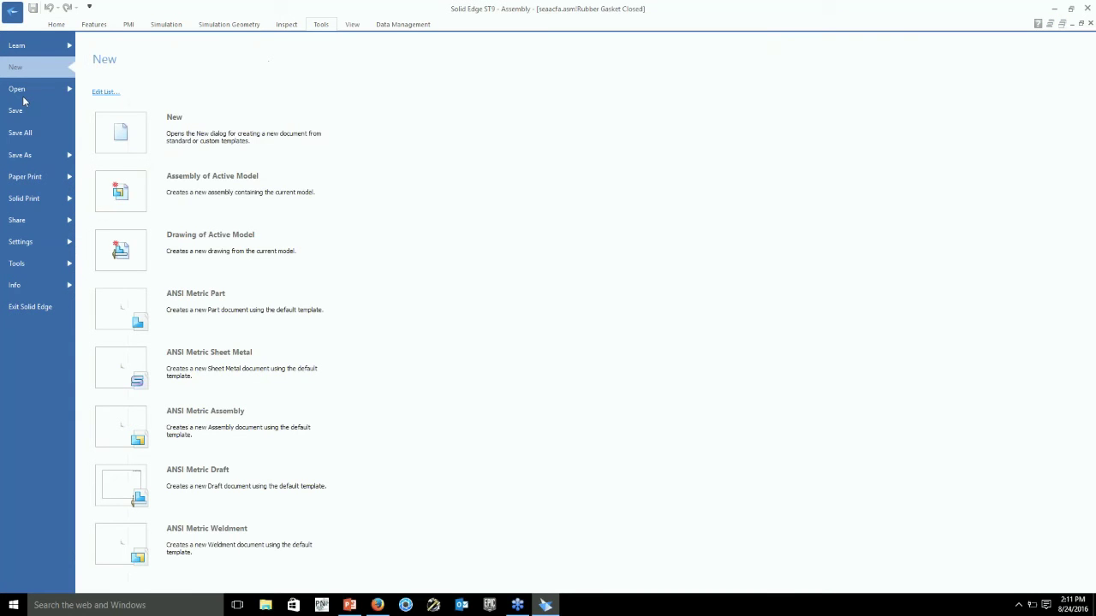
{"action": "left_click", "coordinate": [22, 92]}
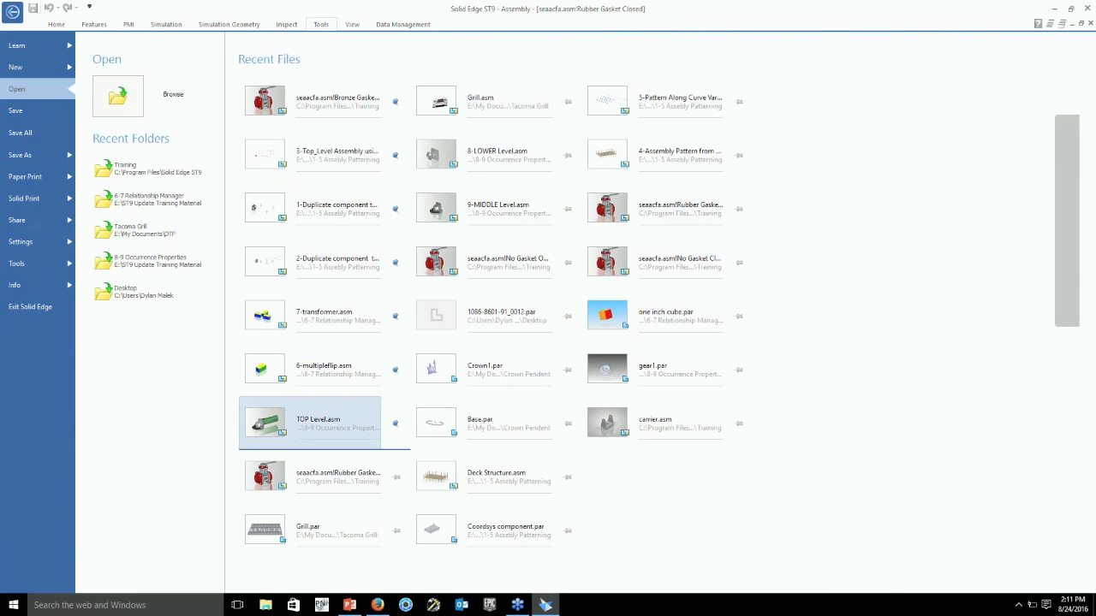
{"action": "left_click", "coordinate": [313, 423]}
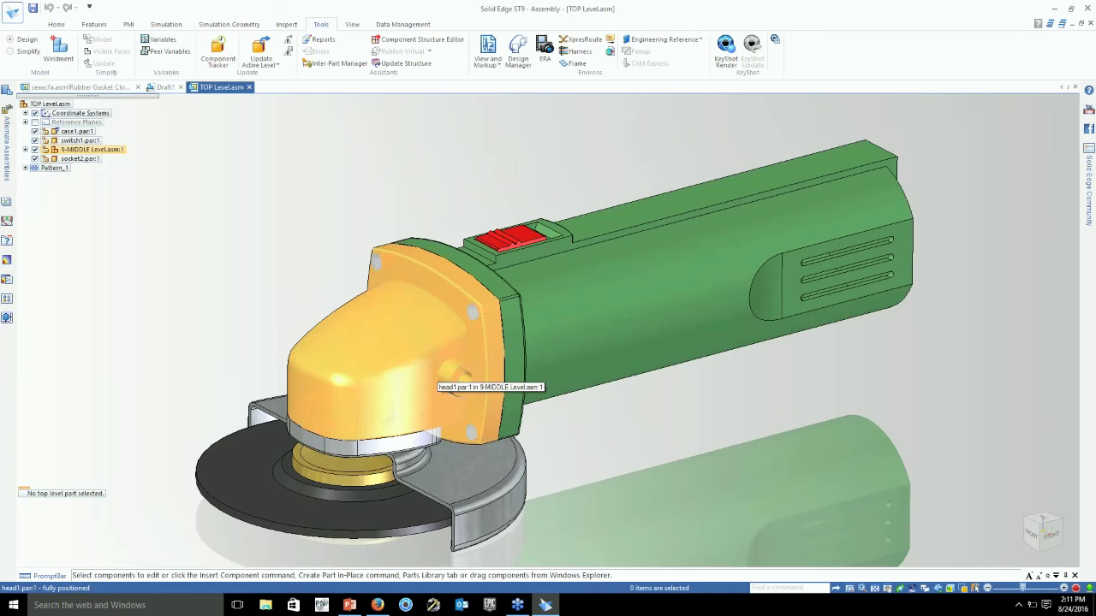
Open the 9-MIDDLE Level subassembly in its own window, and from it open the 8-LOWER Level subassembly.
{"action": "scroll", "coordinate": [452, 378], "scroll_direction": "down", "scroll_amount": 2}
{"action": "key", "text": "ctrl+r"}
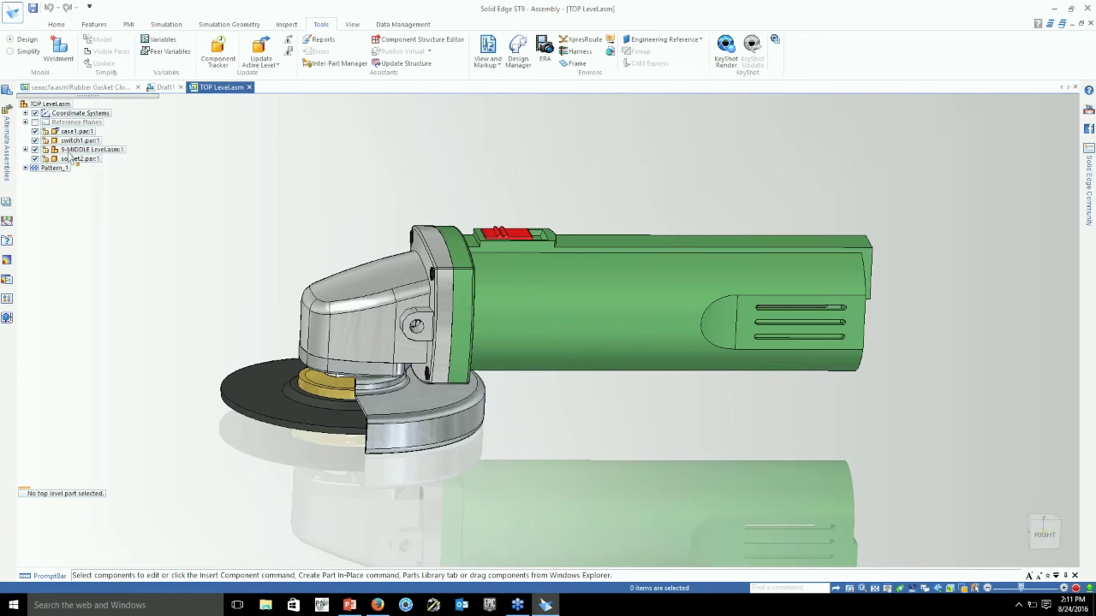
{"action": "right_click", "coordinate": [70, 150]}
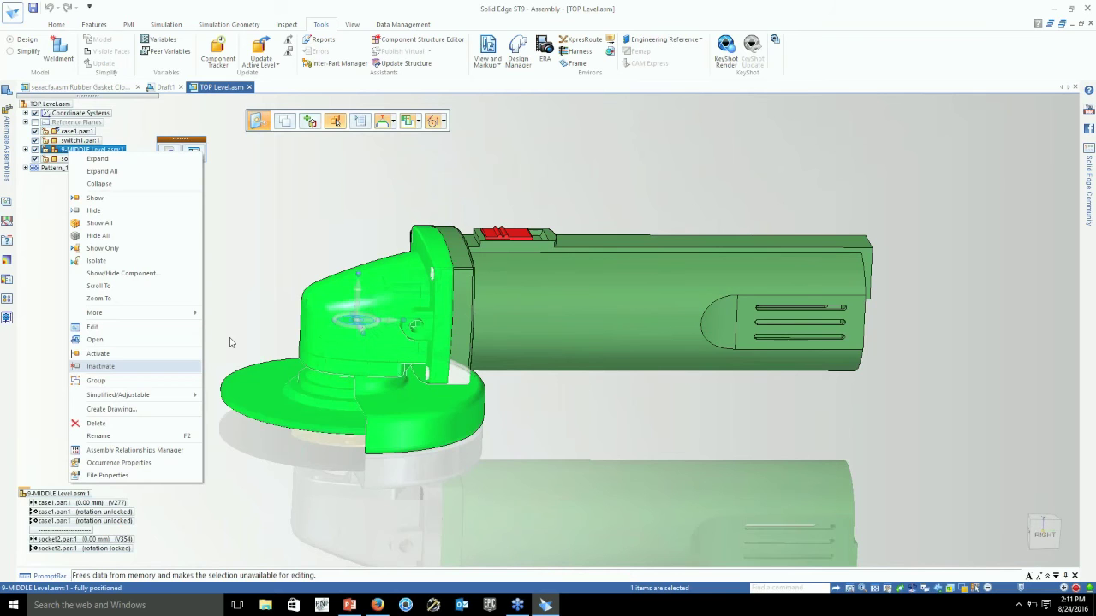
{"action": "left_click", "coordinate": [95, 339]}
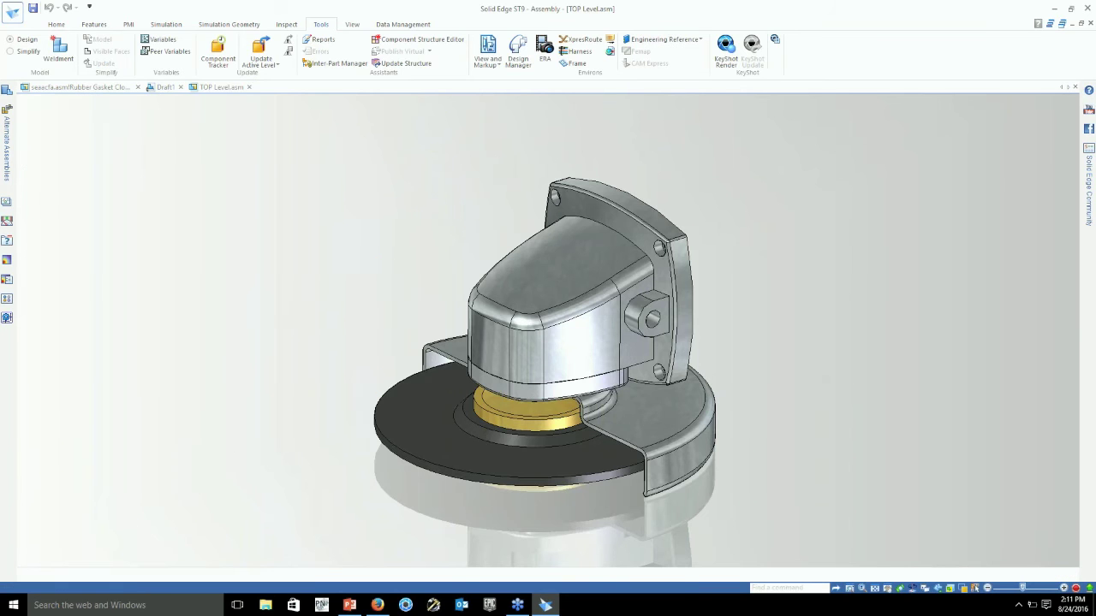
{"action": "right_click", "coordinate": [94, 150]}
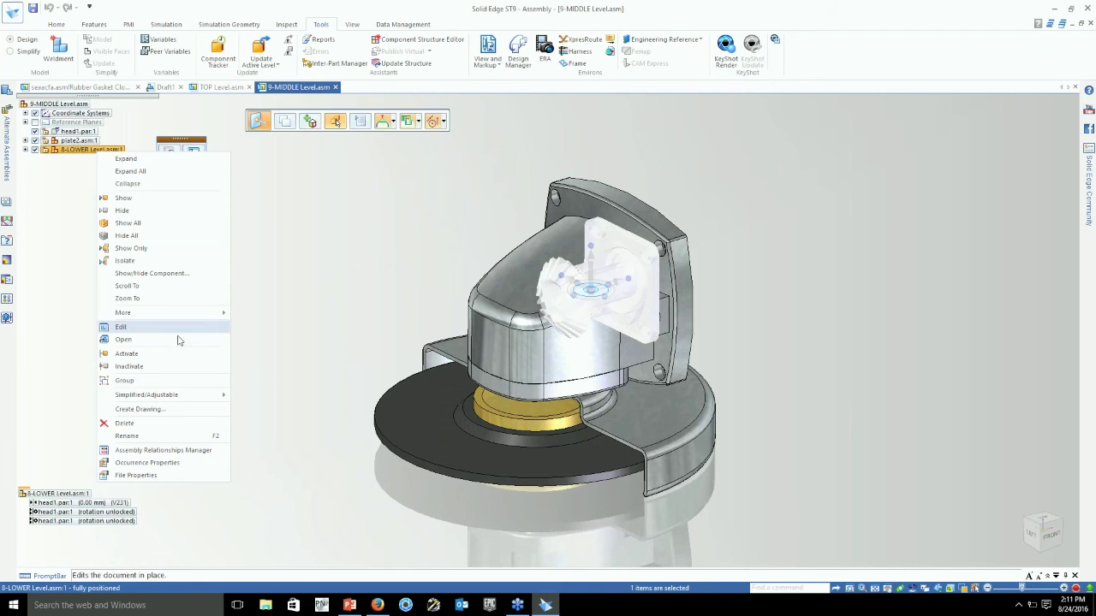
{"action": "left_click", "coordinate": [123, 339]}
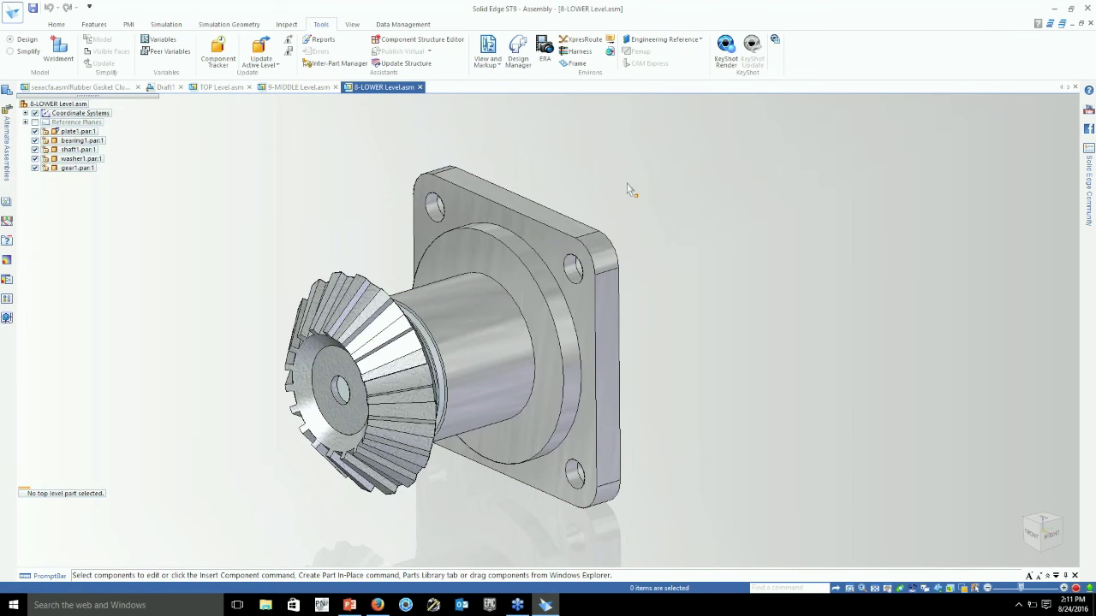
Show the occurrence properties of the 8-LOWER Level assembly and keep gear1's user-defined quantity at No.
{"action": "right_click", "coordinate": [629, 189]}
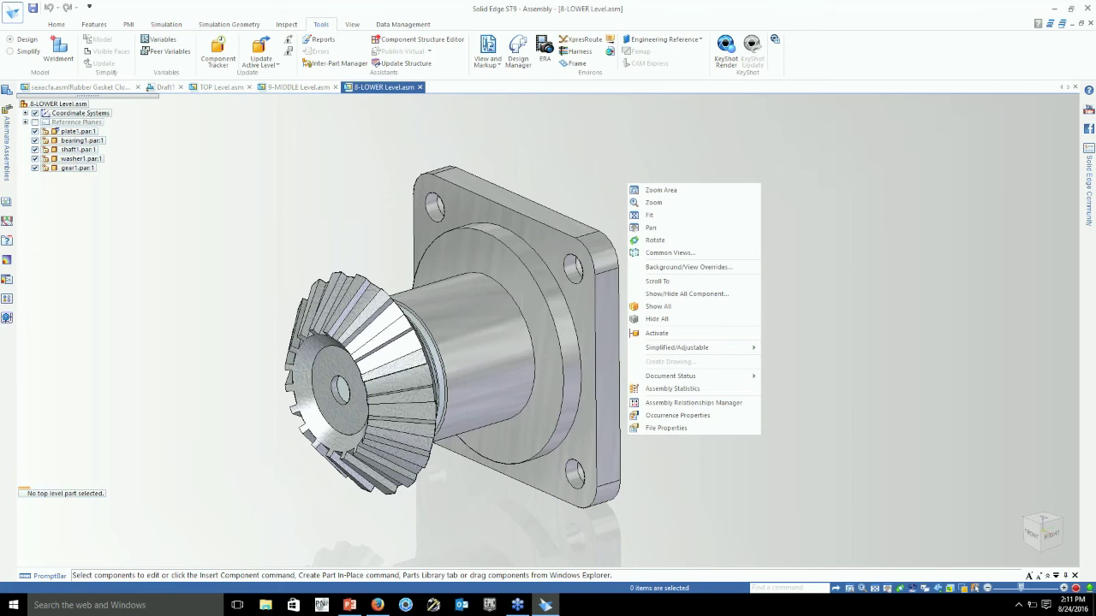
{"action": "left_click", "coordinate": [677, 415]}
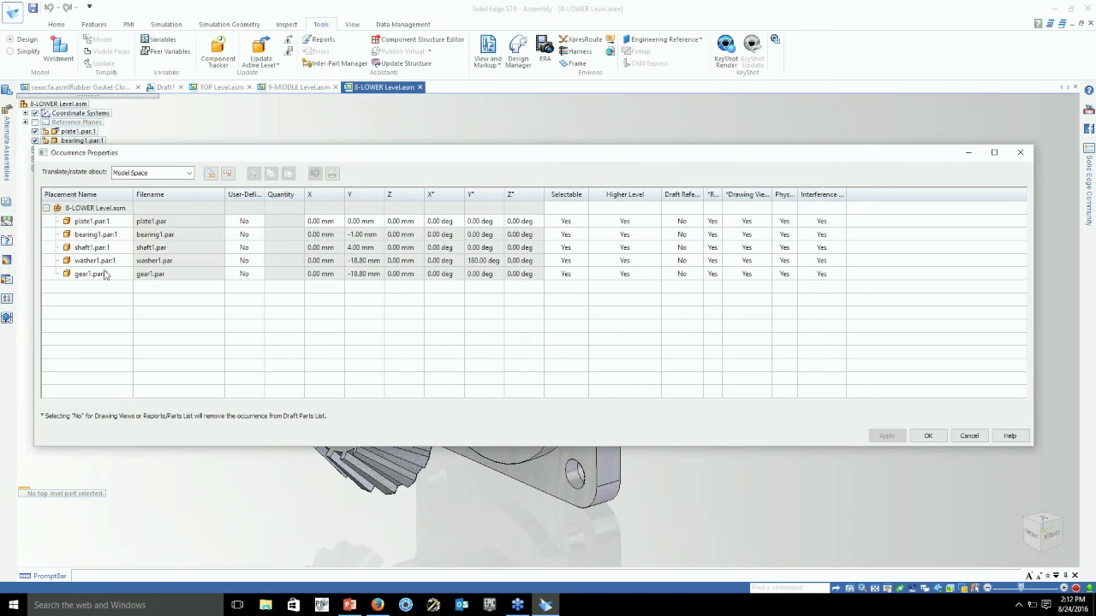
{"action": "left_click", "coordinate": [255, 276]}
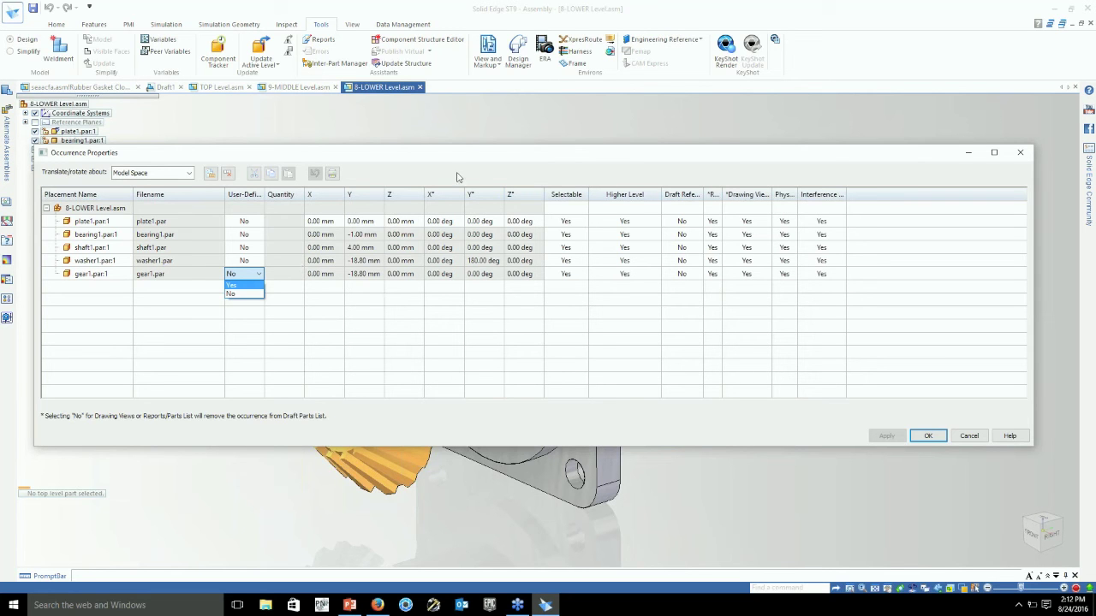
{"action": "left_click", "coordinate": [233, 294]}
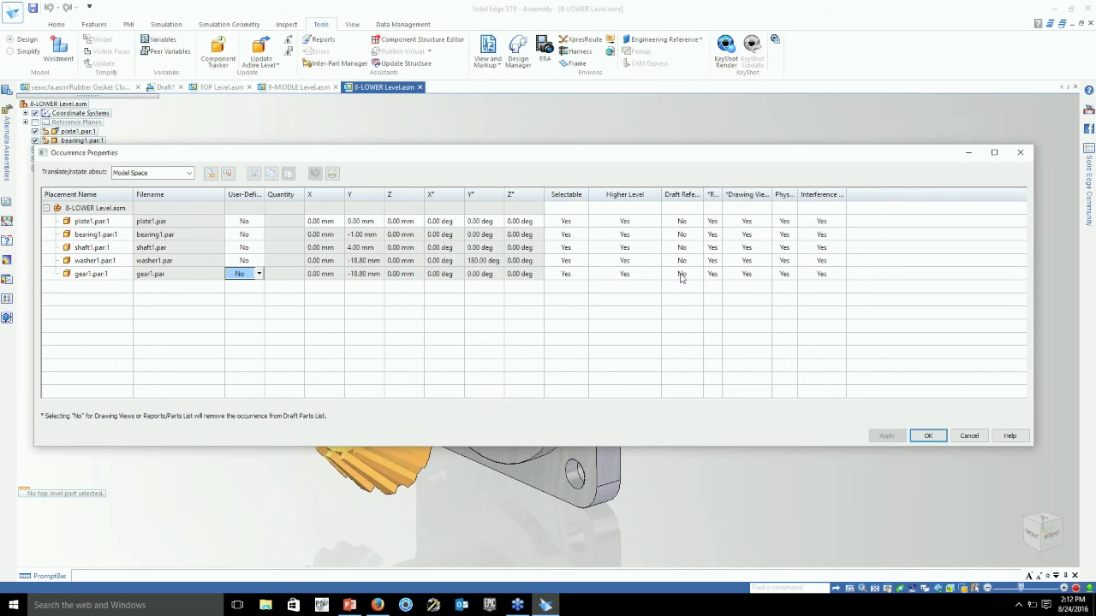
Add the custom occurrence properties to the assembly and adjust the column widths so the Reference ID and Maintenance headings can be read.
{"action": "left_click_drag", "start_coordinate": [722, 194], "coordinate": [751, 193]}
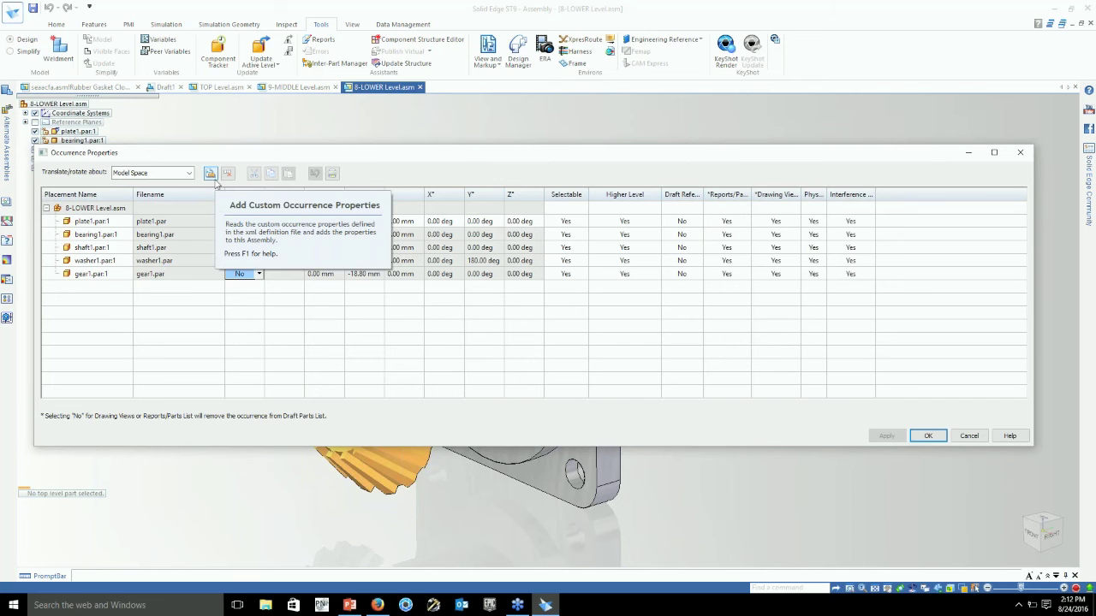
{"action": "left_click", "coordinate": [209, 173]}
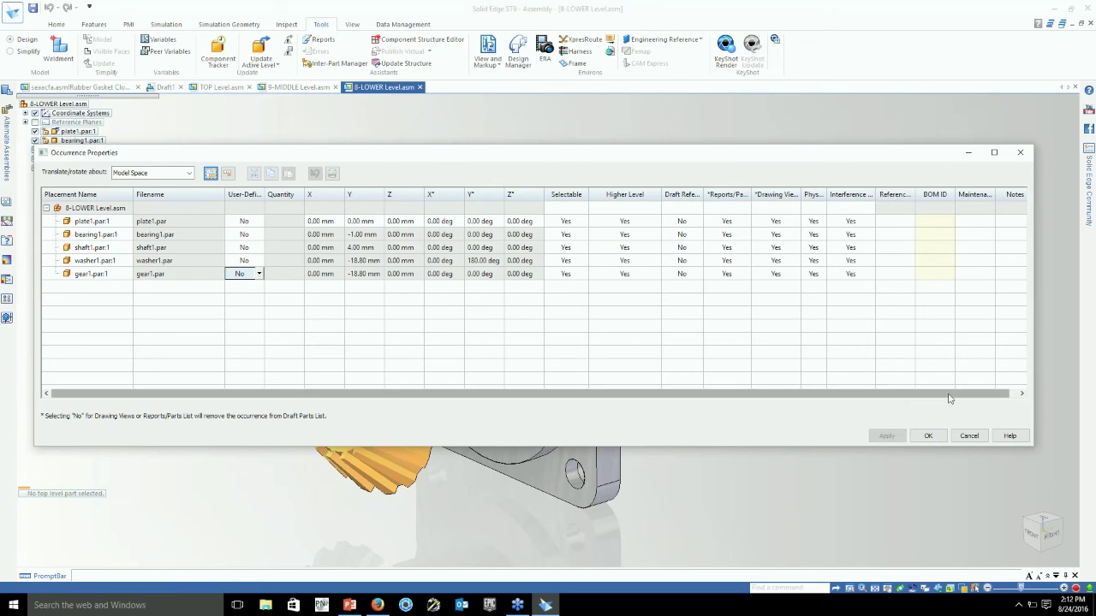
{"action": "left_click_drag", "start_coordinate": [948, 399], "coordinate": [957, 399]}
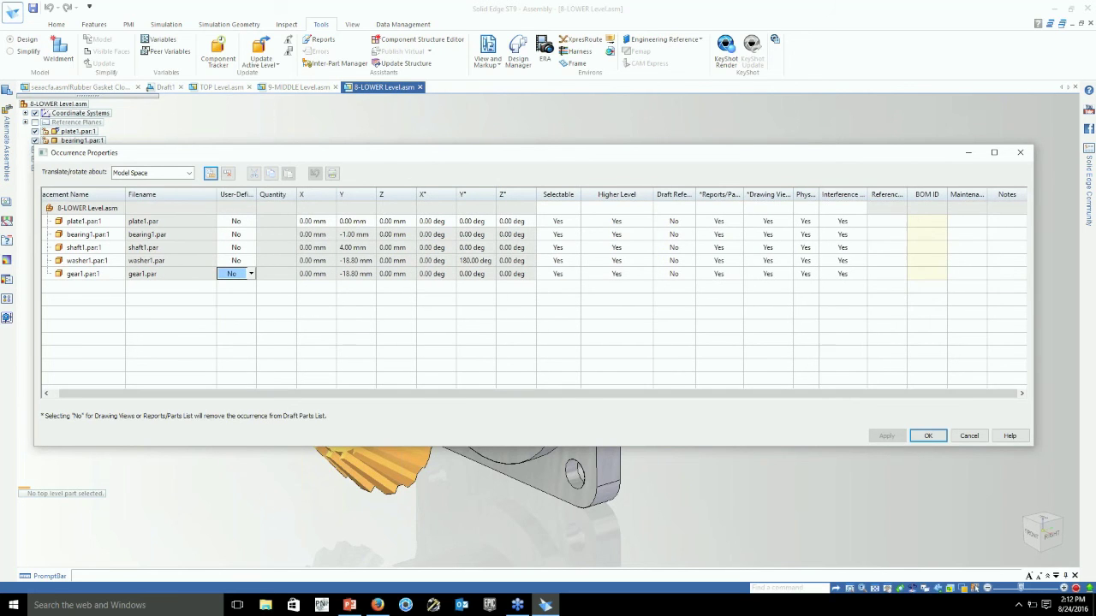
{"action": "left_click_drag", "start_coordinate": [653, 194], "coordinate": [612, 195]}
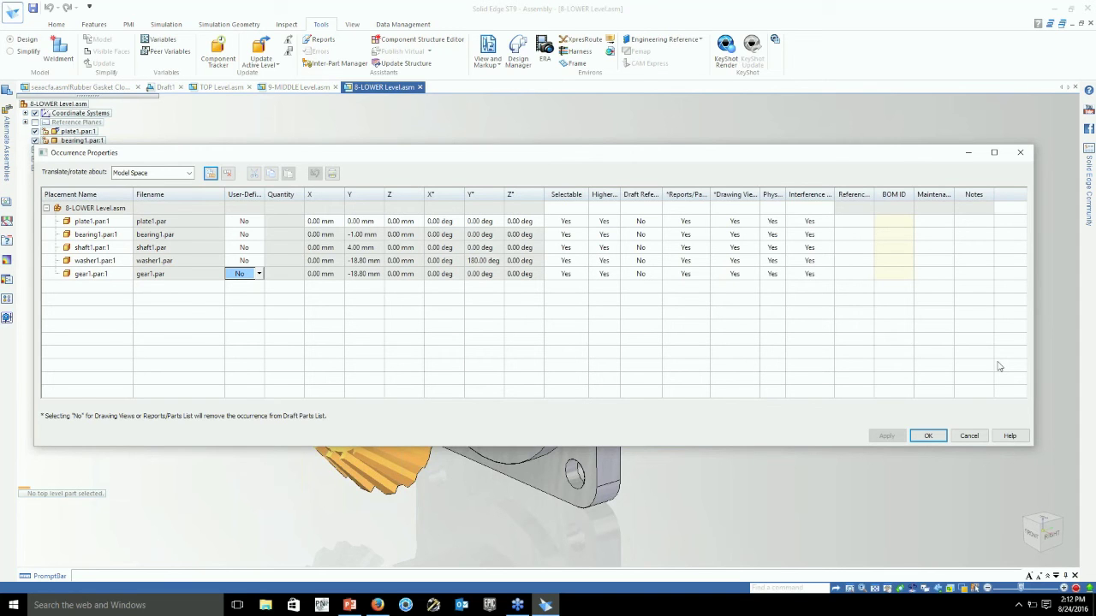
{"action": "left_click_drag", "start_coordinate": [874, 194], "coordinate": [888, 194]}
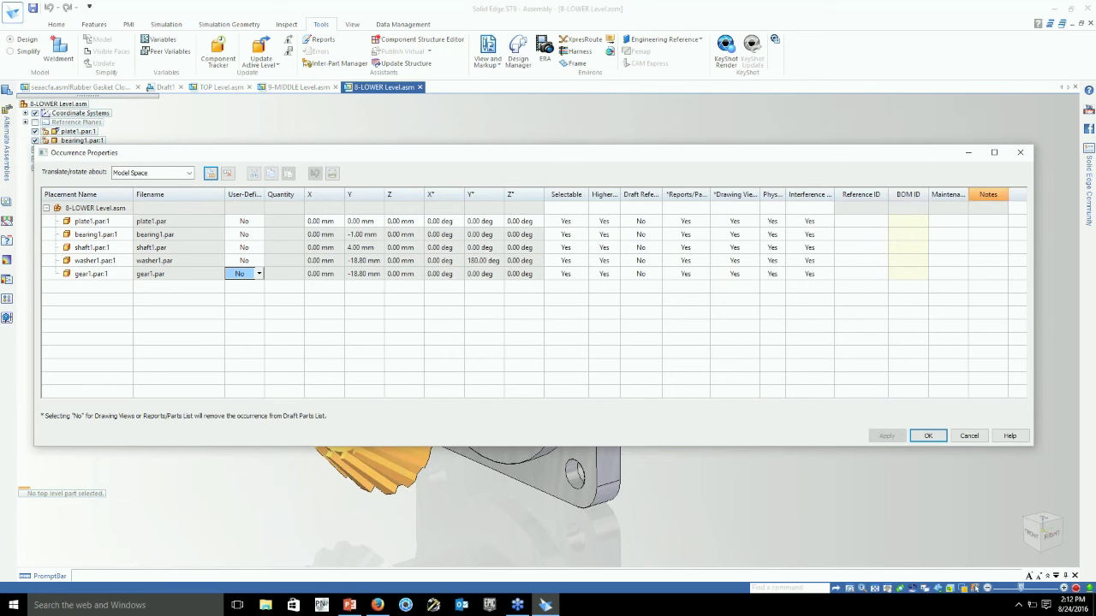
{"action": "left_click_drag", "start_coordinate": [968, 194], "coordinate": [985, 194]}
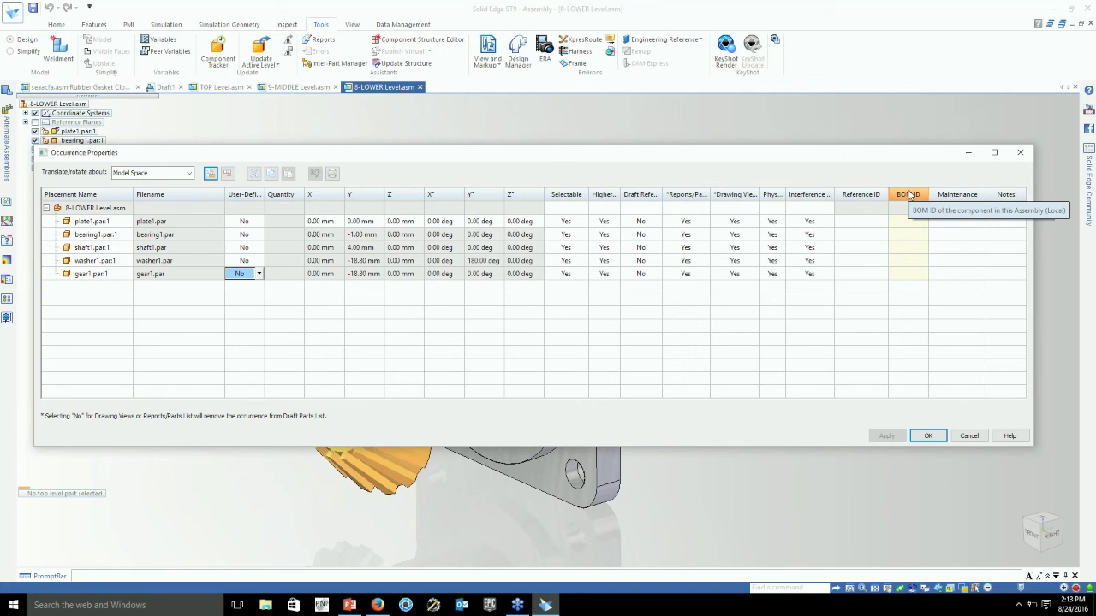
Set gear1's Maintenance property to Weekly and enter "Add Grease" as its note.
{"action": "left_click", "coordinate": [976, 265]}
{"action": "left_click", "coordinate": [978, 275]}
{"action": "left_click", "coordinate": [980, 274]}
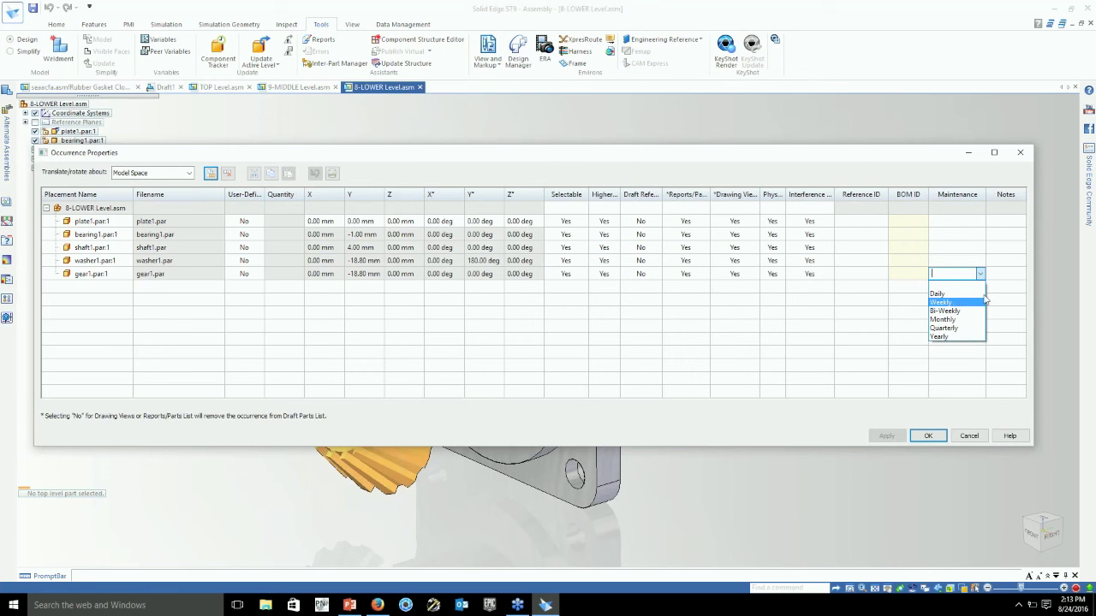
{"action": "left_click", "coordinate": [953, 302]}
{"action": "key", "text": "Tab"}
{"action": "left_click", "coordinate": [1005, 273]}
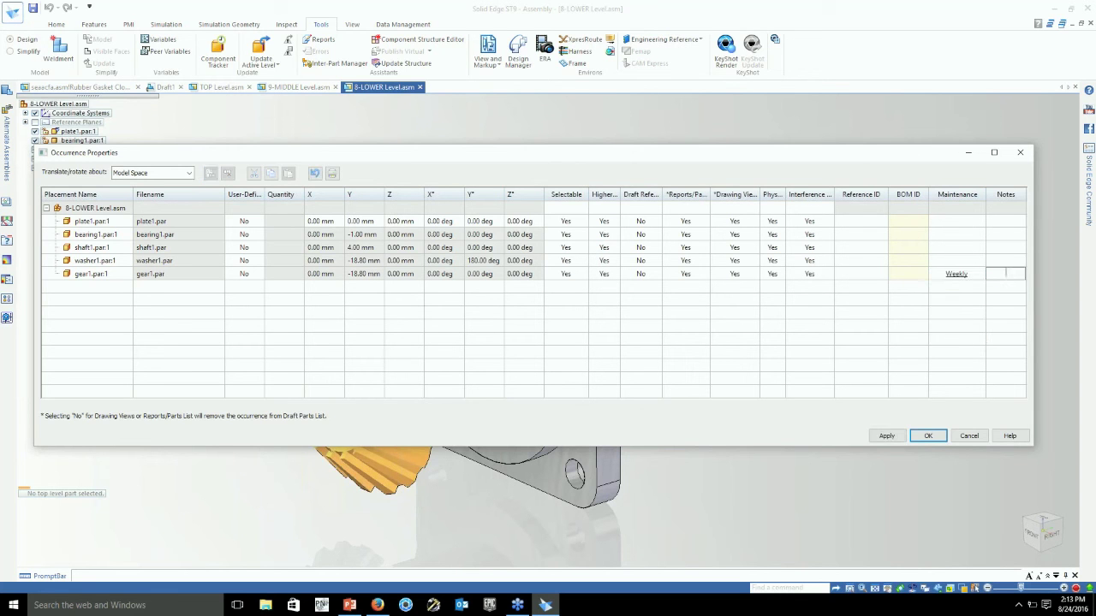
{"action": "type", "text": "Add Grease"}
Give gear1 the Reference ID 100 and the BOM ID ABC-0, and accept the occurrence properties.
{"action": "left_click", "coordinate": [870, 273]}
{"action": "type", "text": "100"}
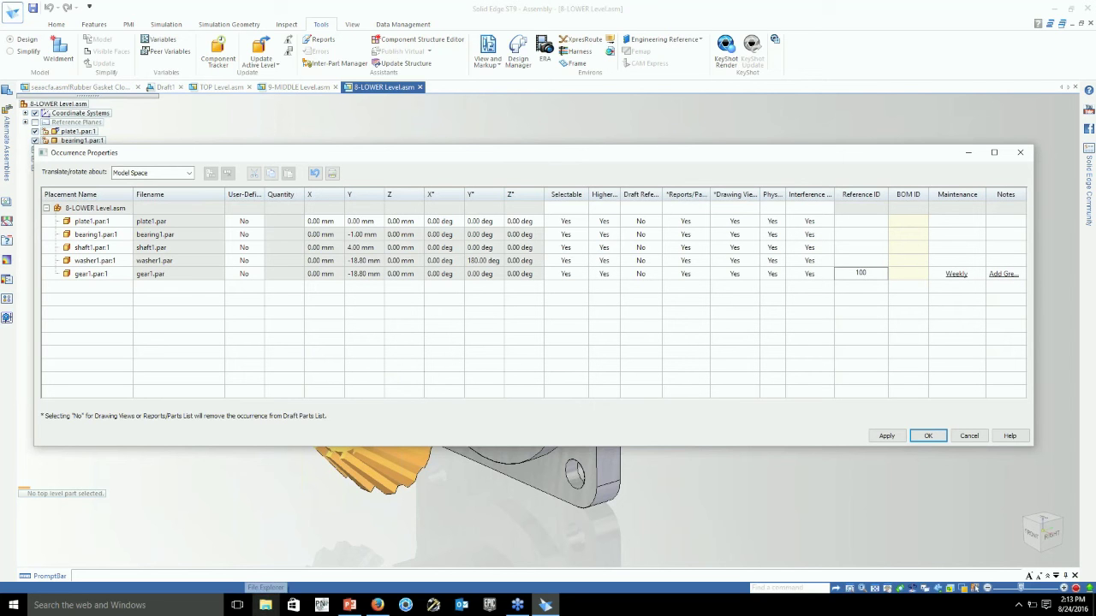
{"action": "mouse_move", "coordinate": [349, 605]}
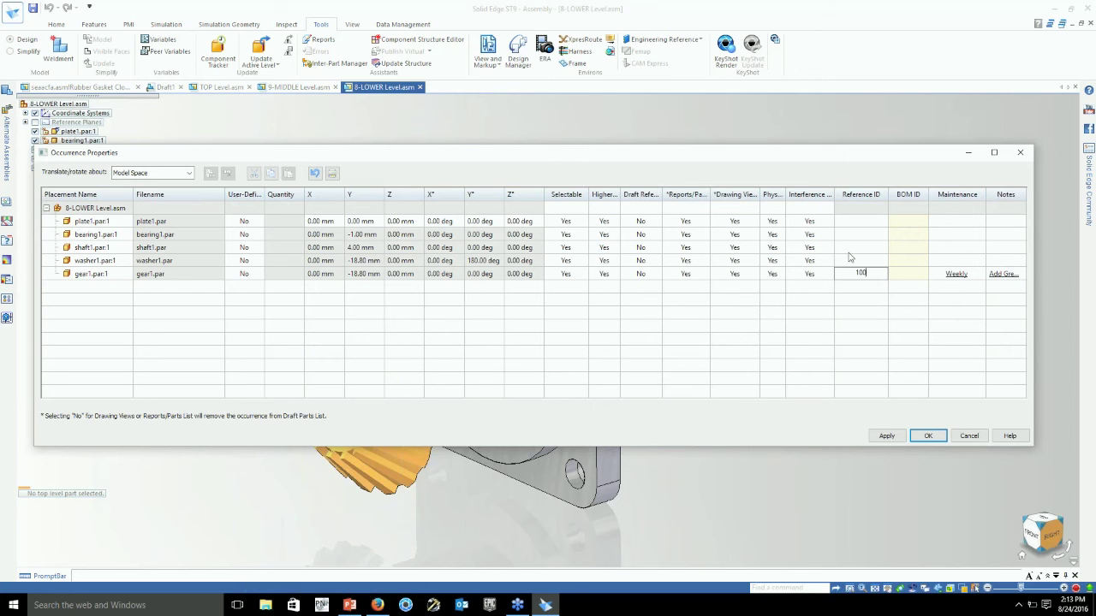
{"action": "left_click", "coordinate": [908, 274]}
{"action": "type", "text": "ABC"}
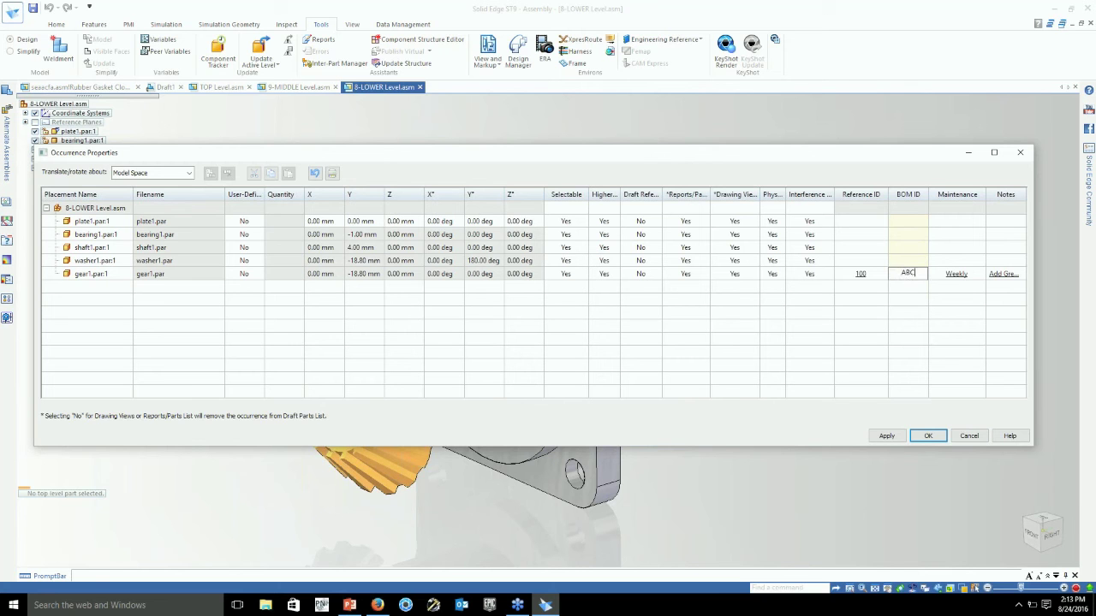
{"action": "type", "text": "-0"}
{"action": "left_click", "coordinate": [765, 394]}
{"action": "left_click", "coordinate": [886, 436]}
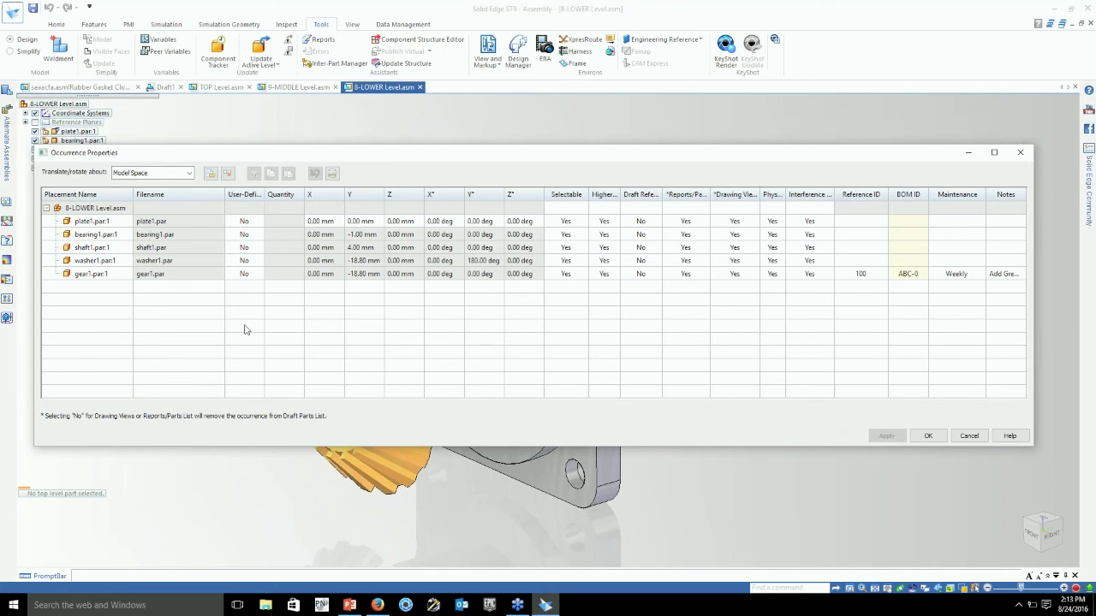
{"action": "left_click", "coordinate": [927, 436]}
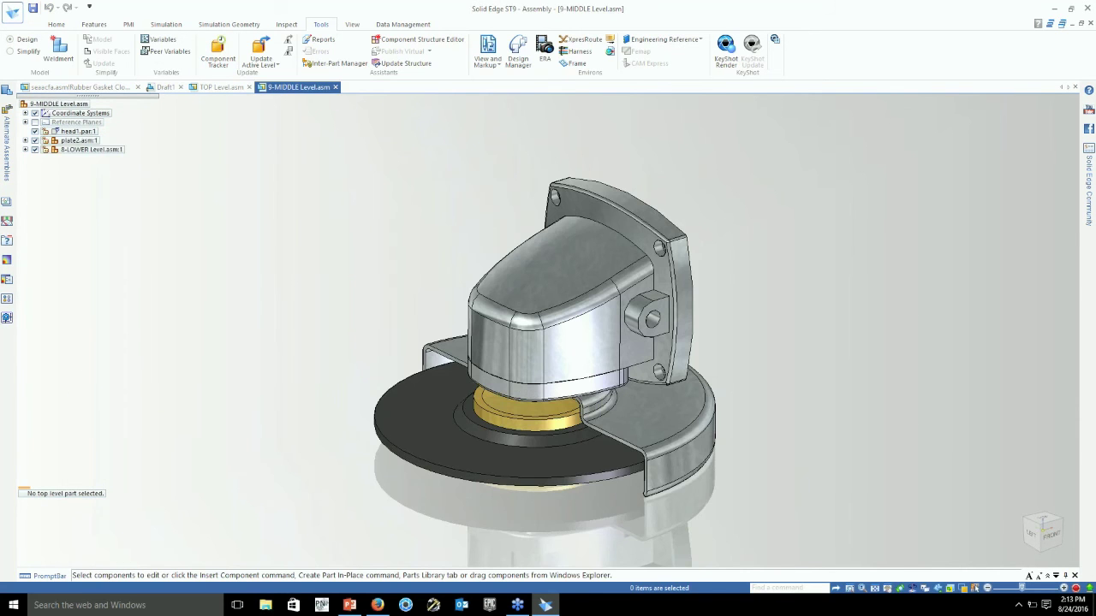
Show the occurrence properties of the 9-MIDDLE Level assembly and expand its 8-LOWER Level subassembly.
{"action": "right_click", "coordinate": [309, 170]}
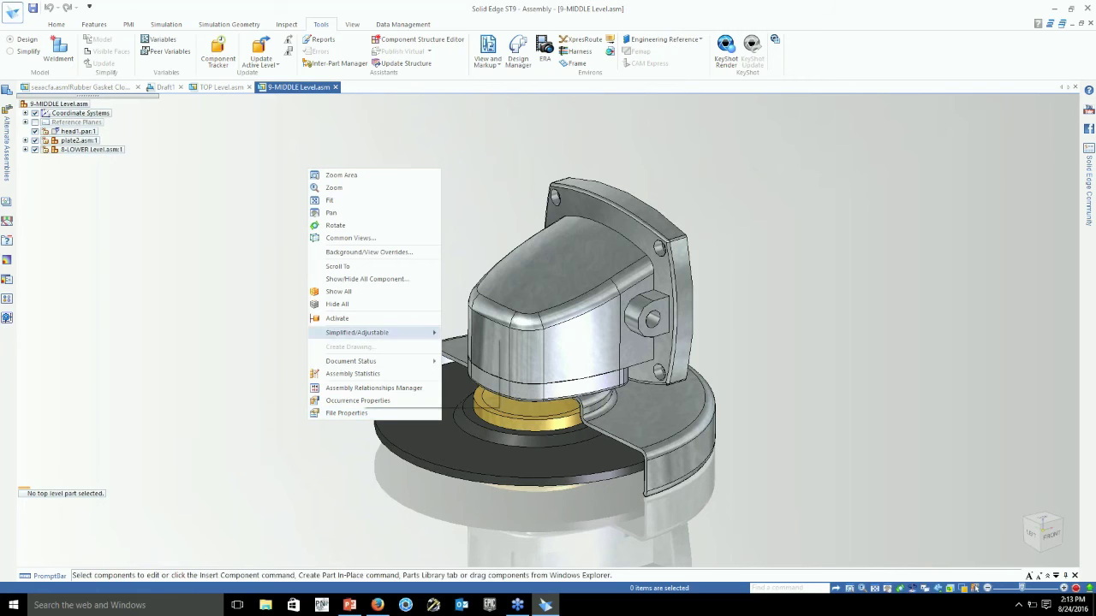
{"action": "left_click", "coordinate": [361, 402]}
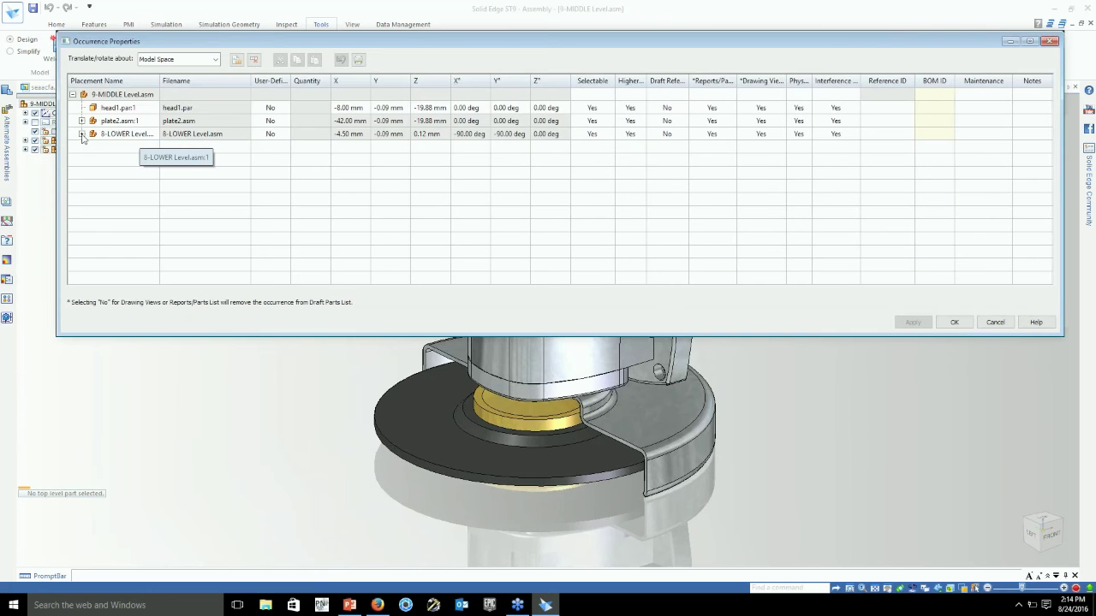
{"action": "left_click", "coordinate": [81, 134]}
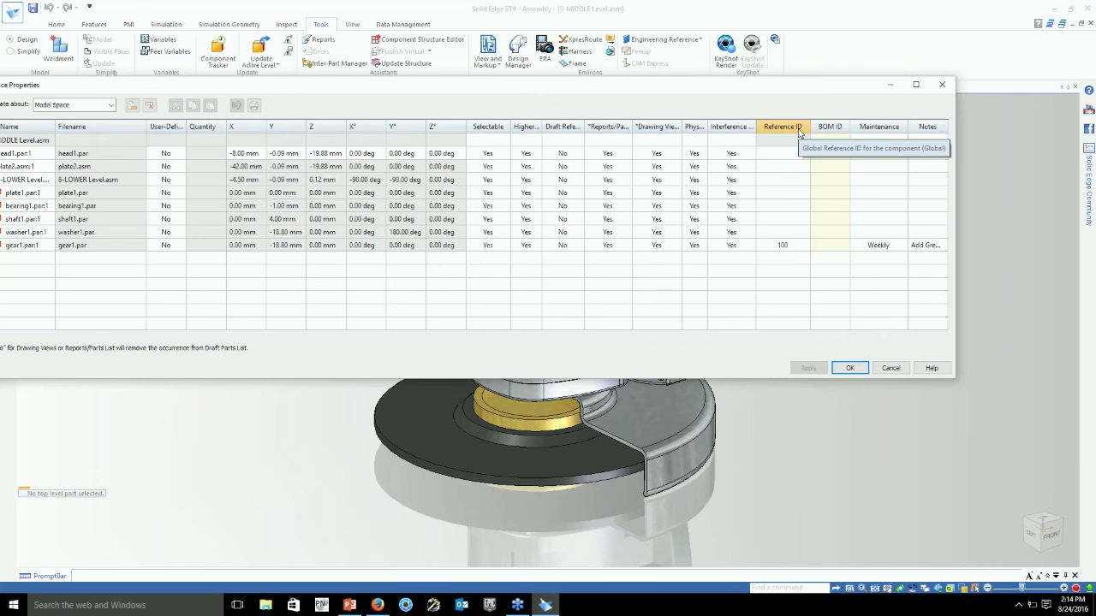
Change gear1's Reference ID to 101 at the 9-MIDDLE Level.
{"action": "left_click", "coordinate": [795, 251]}
{"action": "key", "text": "BackSpace"}
{"action": "type", "text": "1"}
{"action": "key", "text": "Return"}
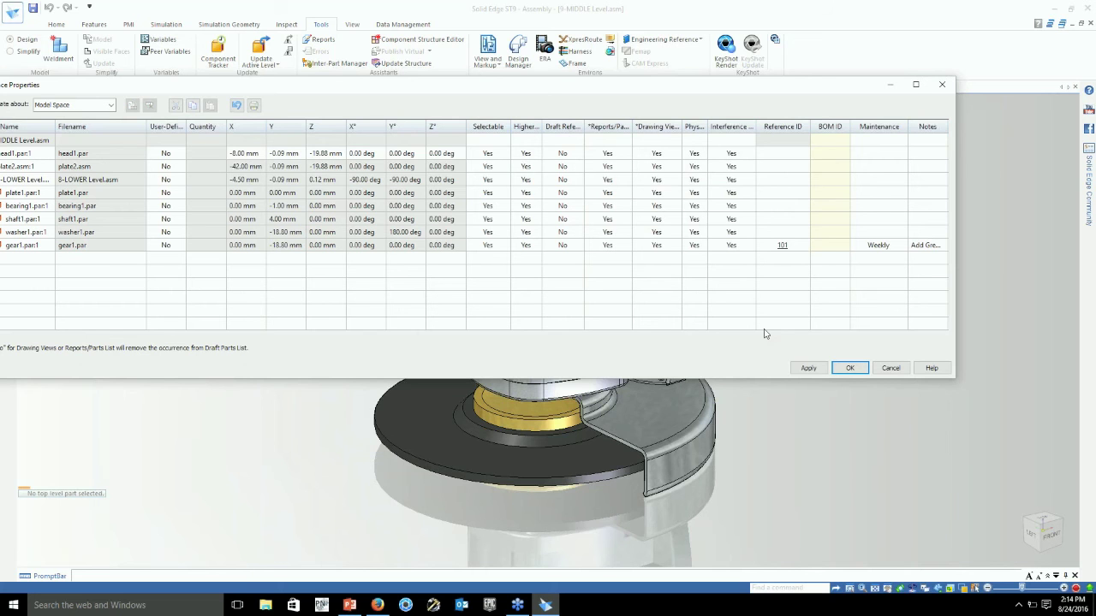
Add an override to gear1's Maintenance property, apply the changes, and set the maintenance interval to Bi-Weekly.
{"action": "left_click", "coordinate": [837, 248]}
{"action": "right_click", "coordinate": [883, 247]}
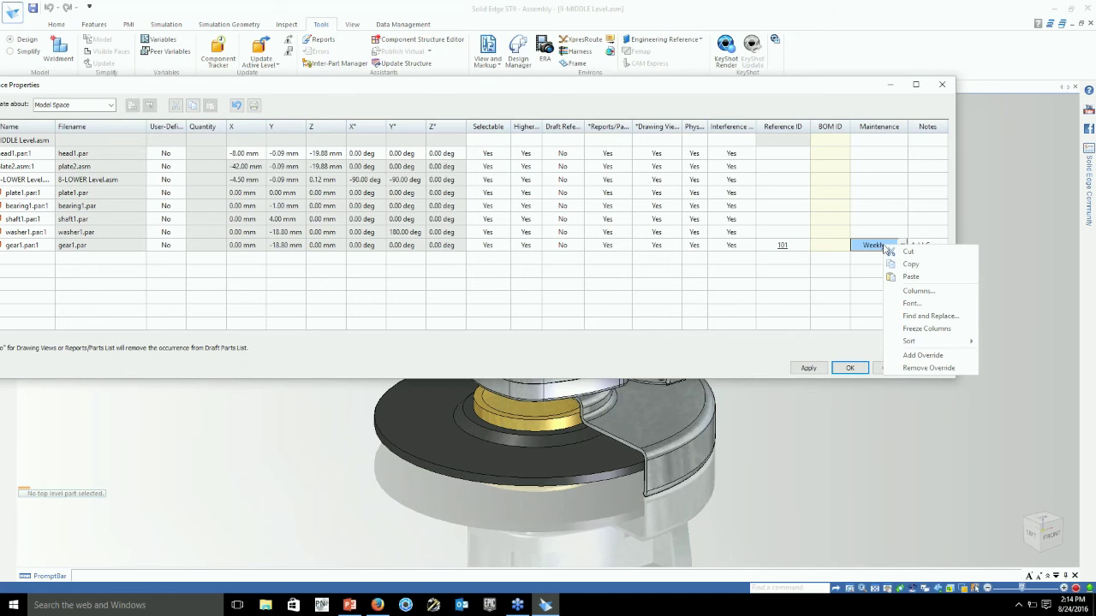
{"action": "left_click", "coordinate": [917, 357]}
{"action": "left_click", "coordinate": [808, 368]}
{"action": "left_click", "coordinate": [885, 247]}
{"action": "left_click", "coordinate": [885, 248]}
{"action": "left_click", "coordinate": [867, 283]}
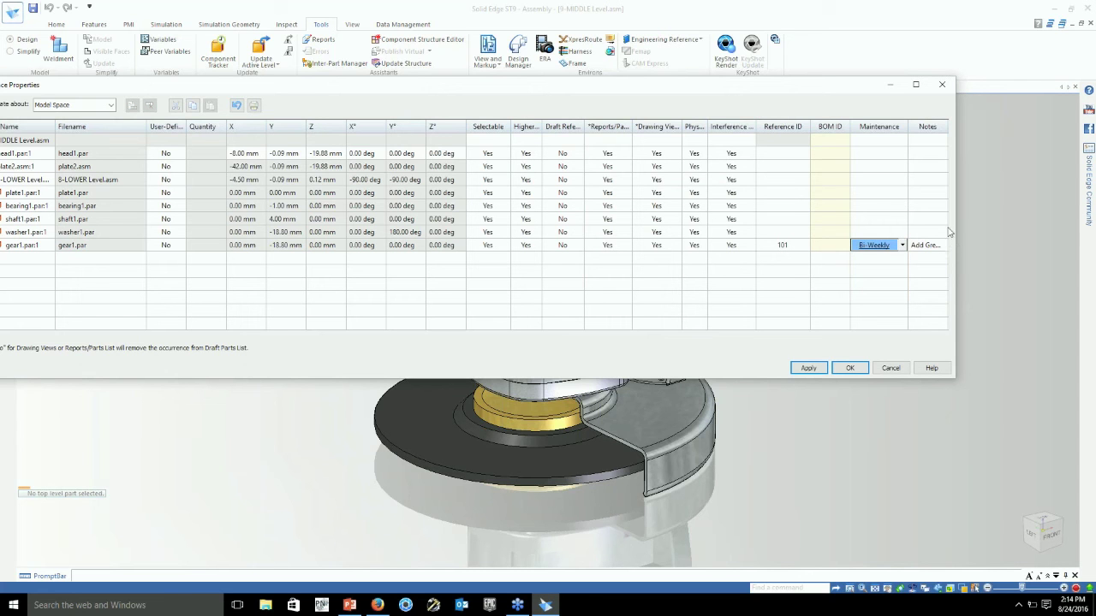
Widen the Occurrence Properties window and its Notes column so the full note text fits.
{"action": "left_click", "coordinate": [895, 421]}
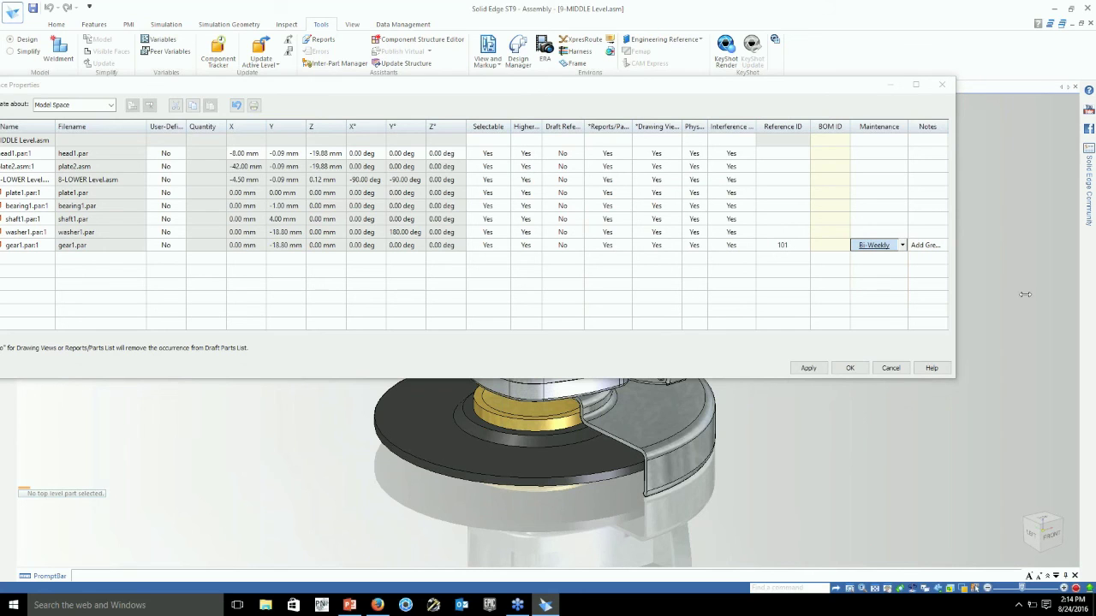
{"action": "left_click_drag", "start_coordinate": [955, 295], "coordinate": [1023, 294]}
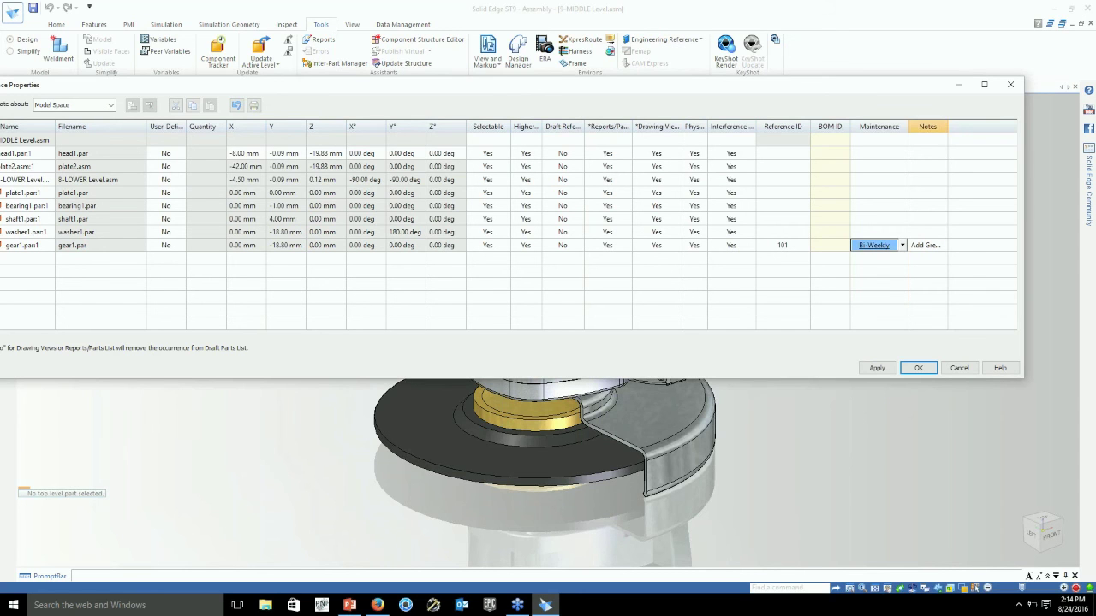
{"action": "left_click_drag", "start_coordinate": [948, 127], "coordinate": [1004, 127]}
Change gear1's note to "Add Lithium Grease" at the 9-MIDDLE Level, apply the change and accept the occurrence properties.
{"action": "left_click", "coordinate": [957, 247]}
{"action": "left_click", "coordinate": [957, 245]}
{"action": "type", "text": "n"}
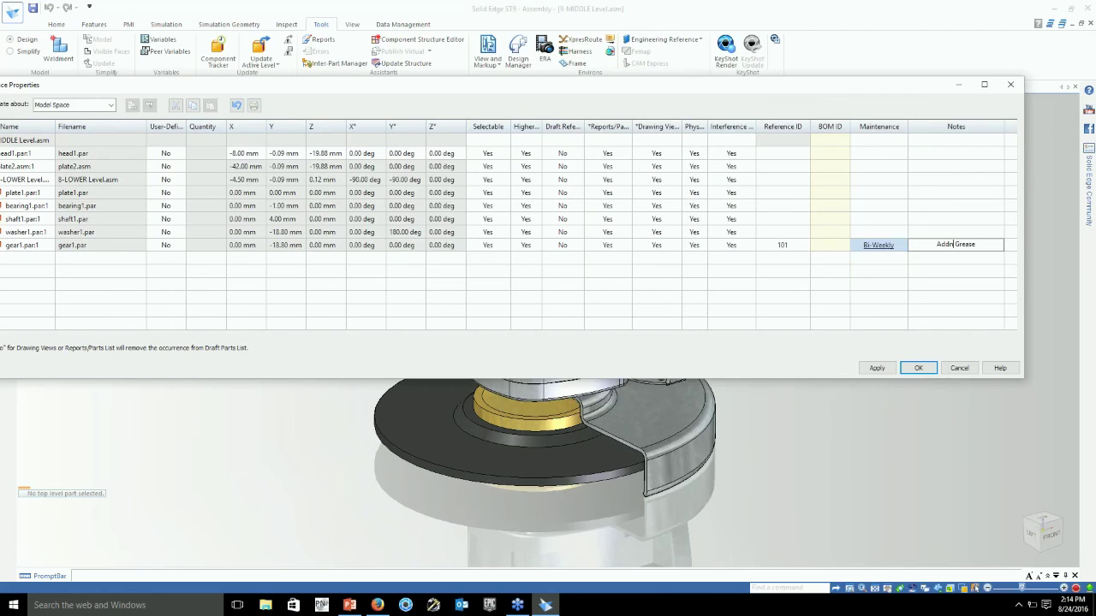
{"action": "type", "text": "a"}
{"action": "key", "text": "BackSpace"}
{"action": "type", "text": "Lithium"}
{"action": "key", "text": "Left"}
{"action": "key", "text": "Left"}
{"action": "key", "text": "Left"}
{"action": "key", "text": "Left"}
{"action": "key", "text": "Left"}
{"action": "key", "text": "Left"}
{"action": "key", "text": "Left"}
{"action": "key", "text": "BackSpace"}
{"action": "left_click", "coordinate": [880, 368]}
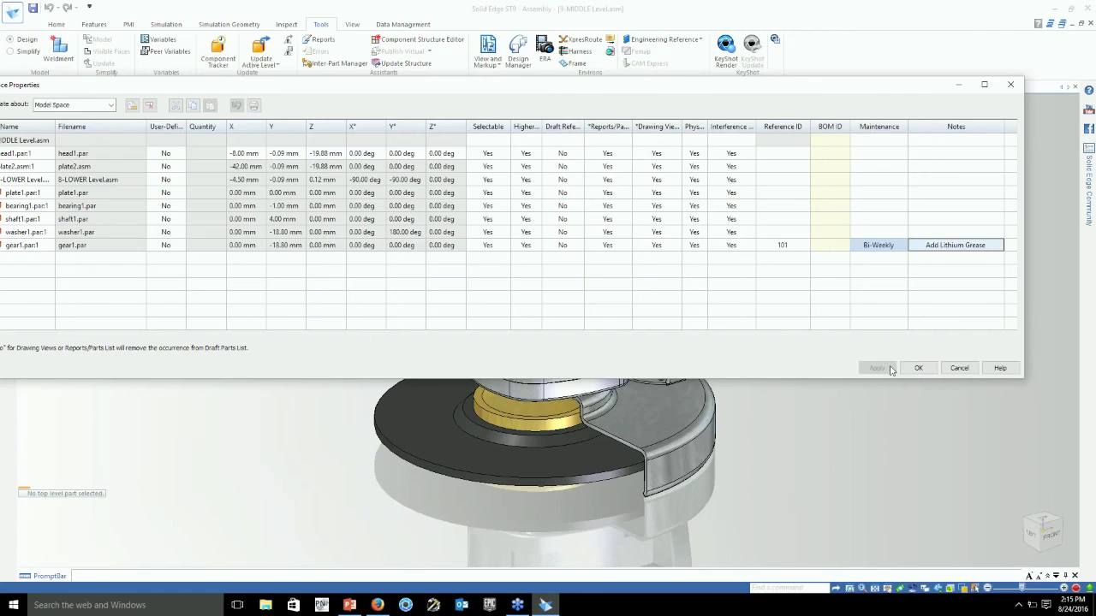
{"action": "left_click", "coordinate": [916, 368]}
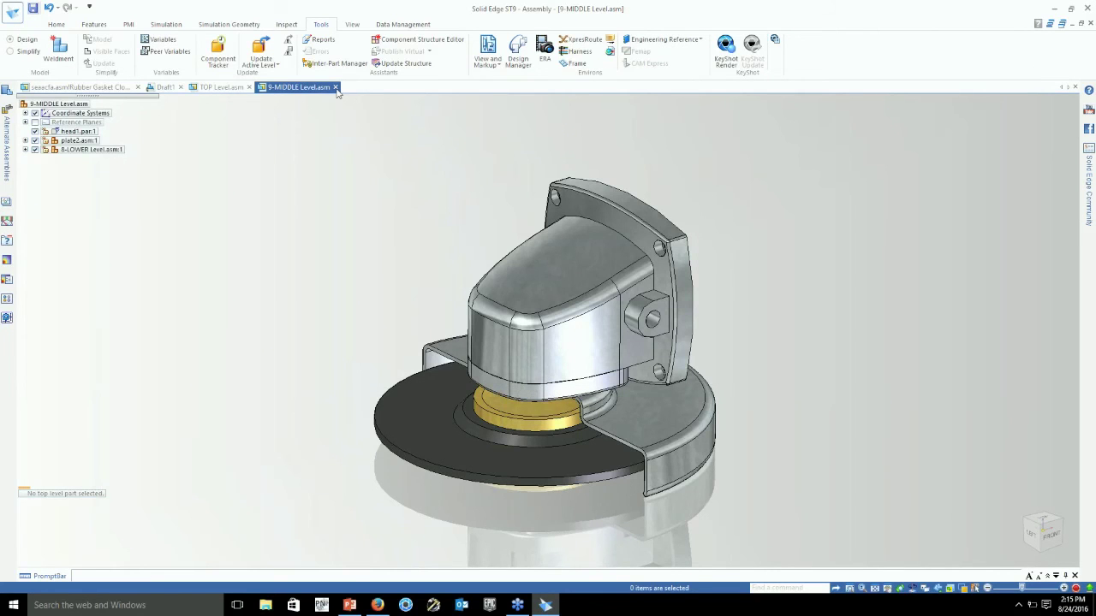
Close 9-MIDDLE Level.asm, then show the TOP Level assembly's occurrence properties with the 9-MIDDLE and nested 8-LOWER Level subassemblies expanded.
{"action": "left_click", "coordinate": [336, 88]}
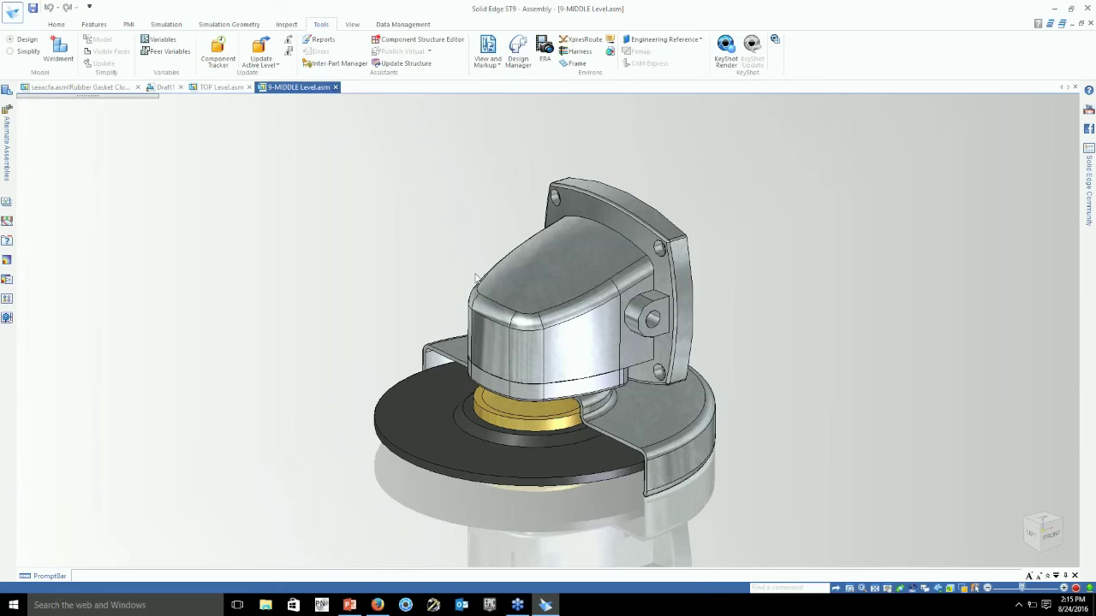
{"action": "right_click", "coordinate": [442, 178]}
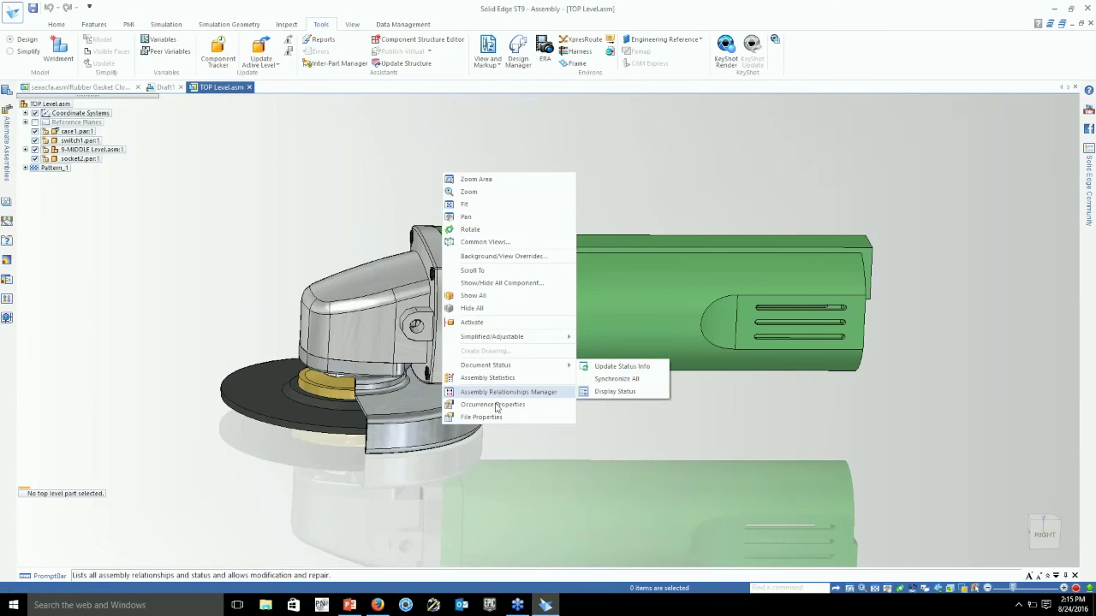
{"action": "left_click", "coordinate": [497, 404]}
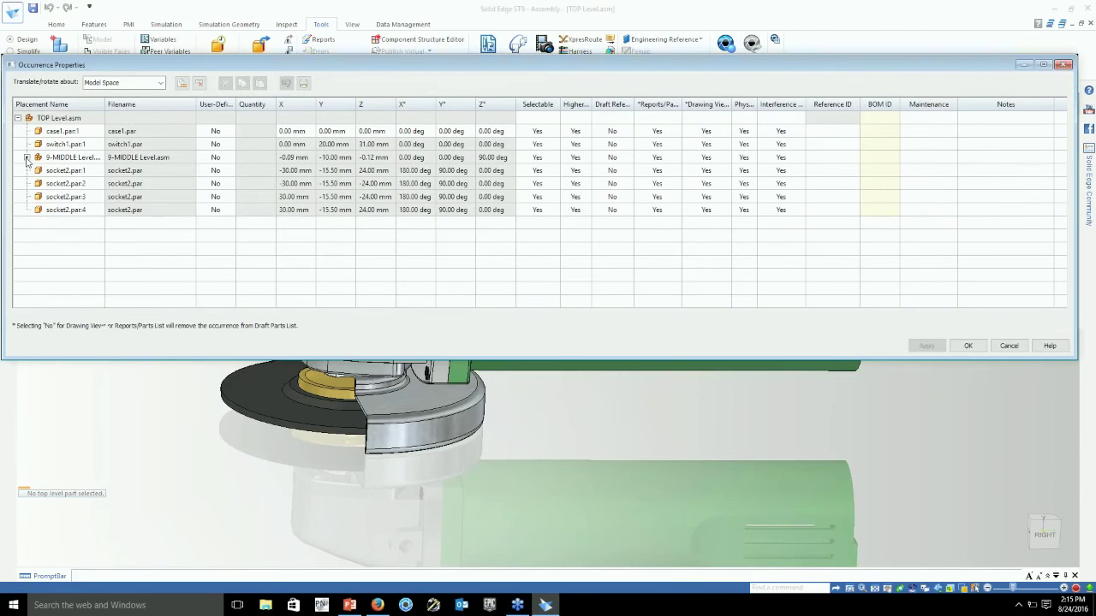
{"action": "left_click", "coordinate": [26, 157]}
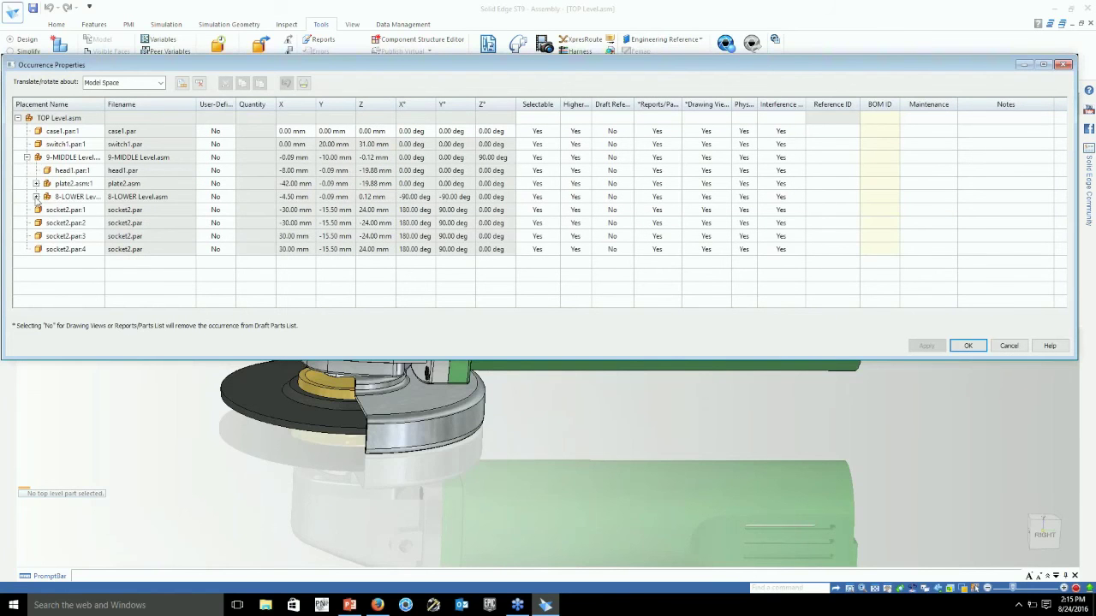
{"action": "left_click", "coordinate": [36, 197]}
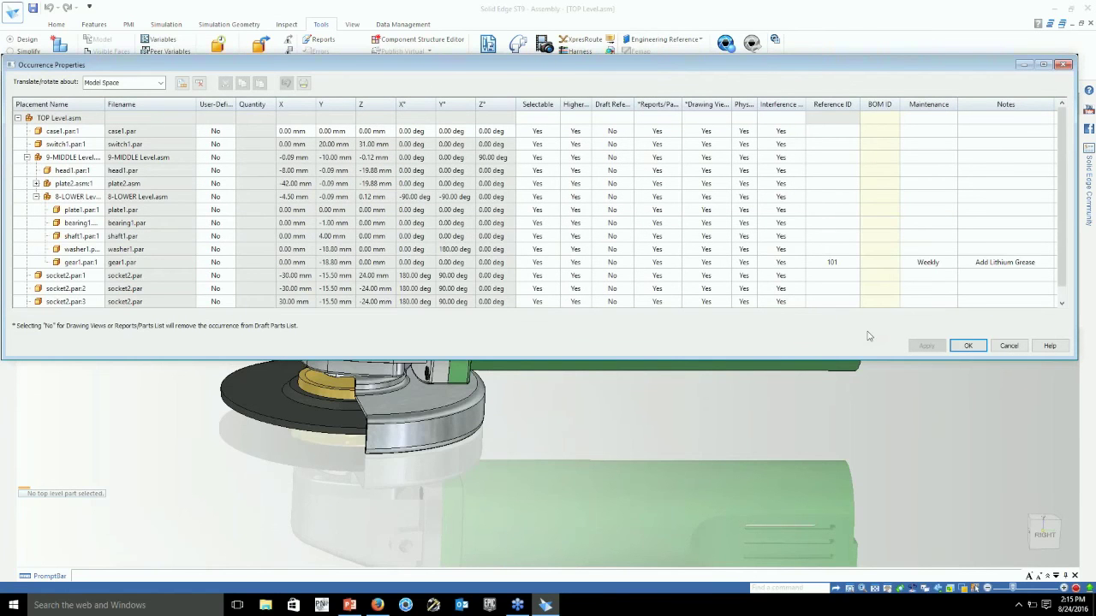
Examine gear1's Maintenance value at the TOP Level and close the occurrence properties.
{"action": "left_click", "coordinate": [947, 267]}
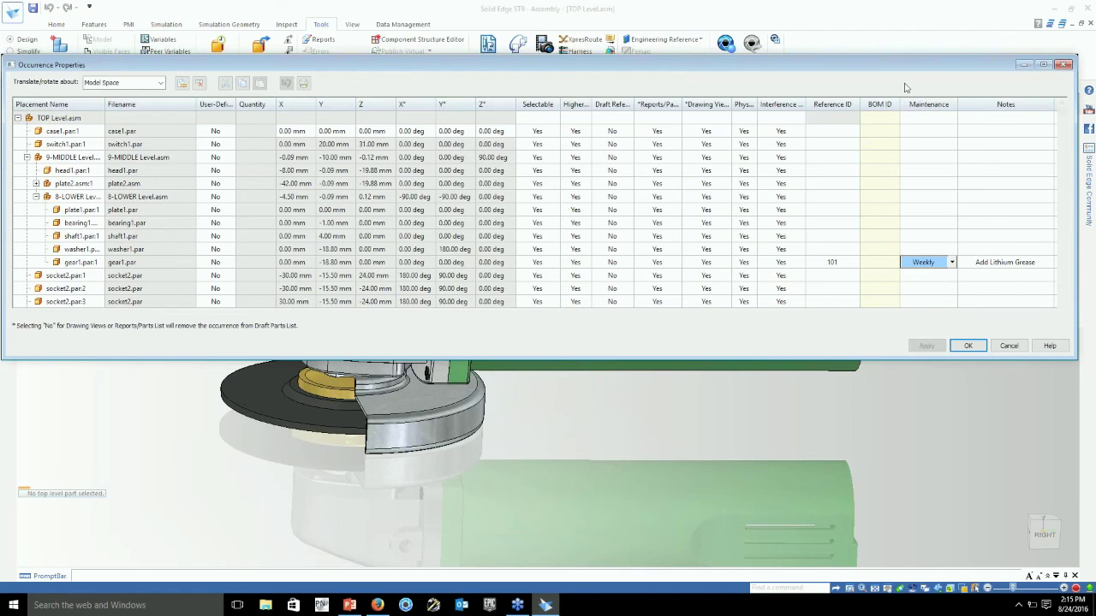
{"action": "left_click_drag", "start_coordinate": [905, 84], "coordinate": [843, 138]}
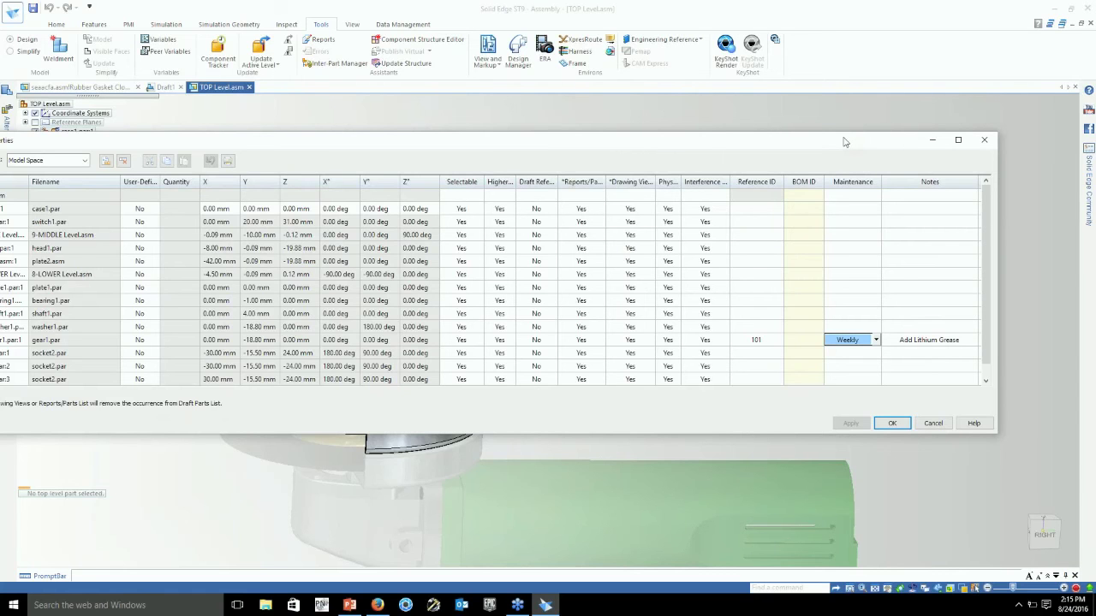
{"action": "left_click", "coordinate": [882, 425]}
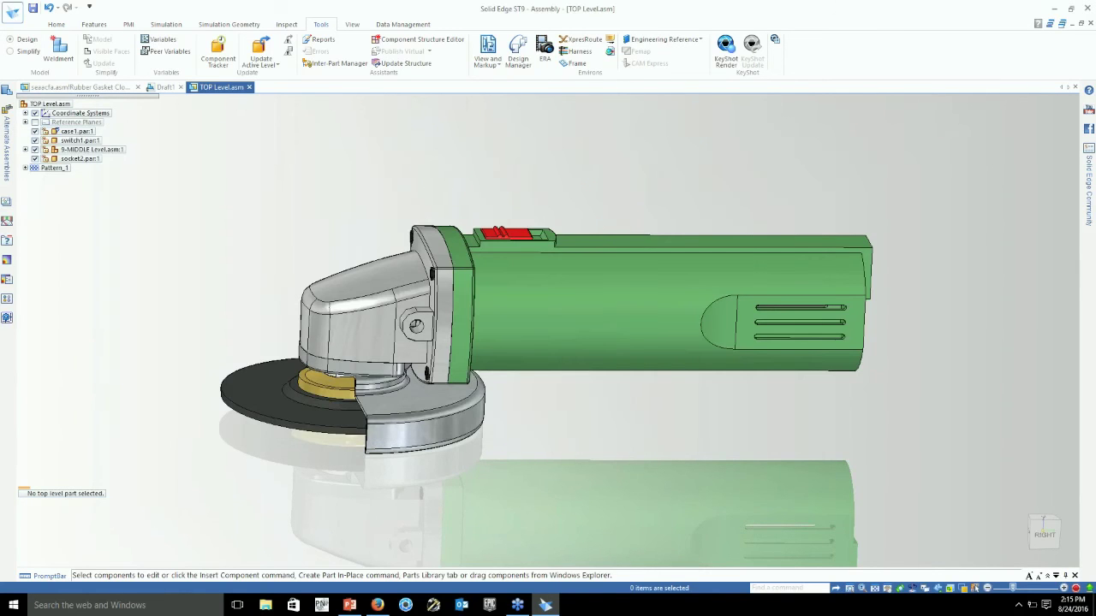
Close all open documents, including TOP Level.asm and Draft1, without saving the changes.
{"action": "middle_click_drag", "start_coordinate": [882, 425], "coordinate": [1091, 48]}
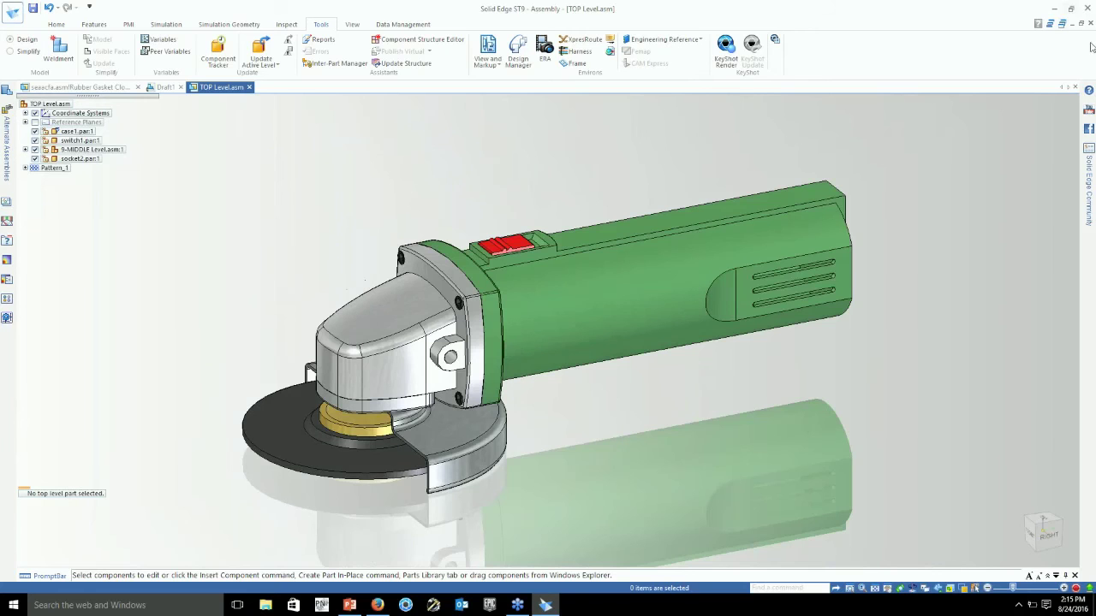
{"action": "left_click", "coordinate": [1091, 24]}
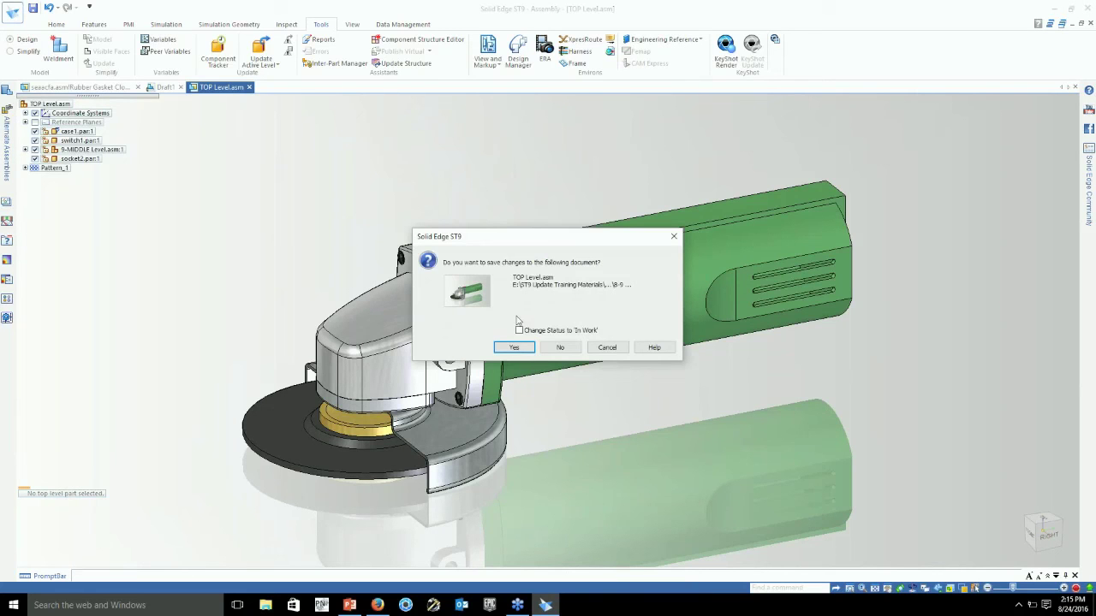
{"action": "left_click", "coordinate": [560, 347]}
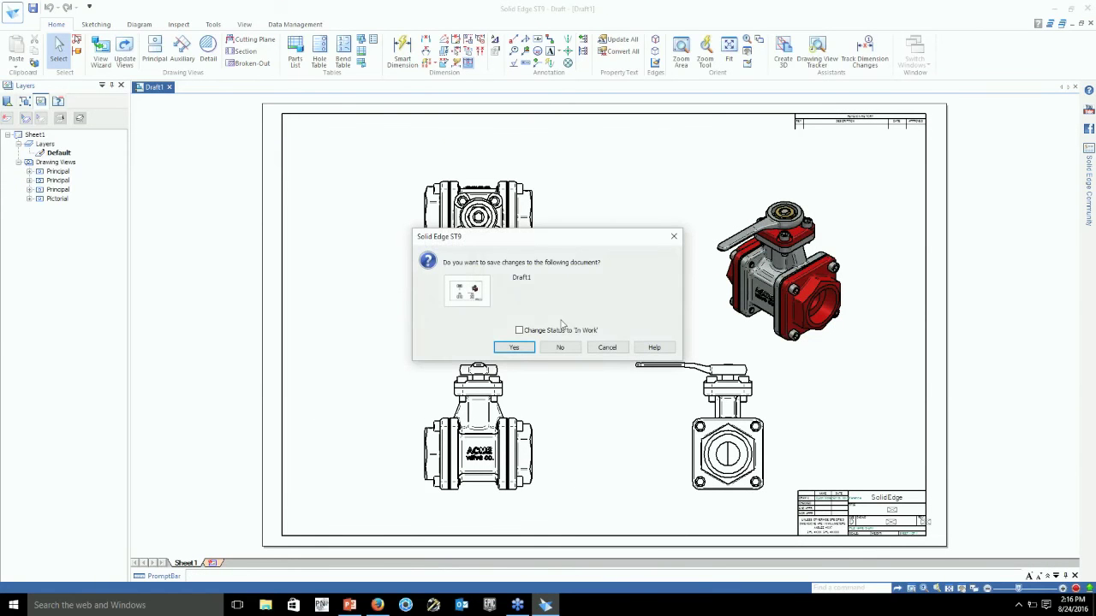
{"action": "left_click", "coordinate": [559, 346]}
Switch to PowerPoint to check the webinar's agenda slide, and minimize it to return to Solid Edge.
{"action": "left_click", "coordinate": [349, 605]}
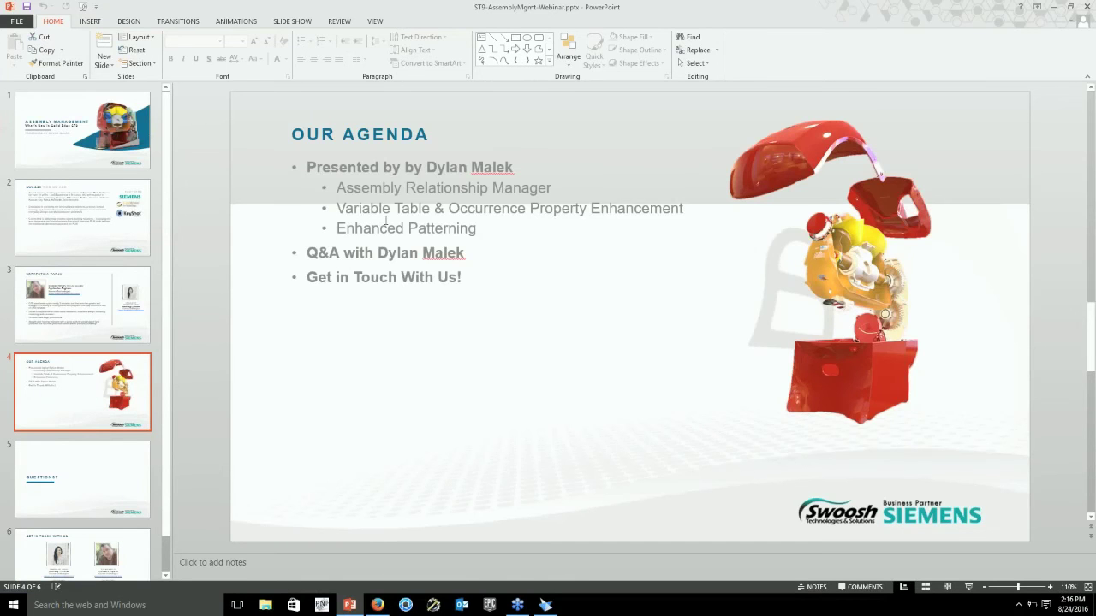
{"action": "left_click", "coordinate": [1053, 7]}
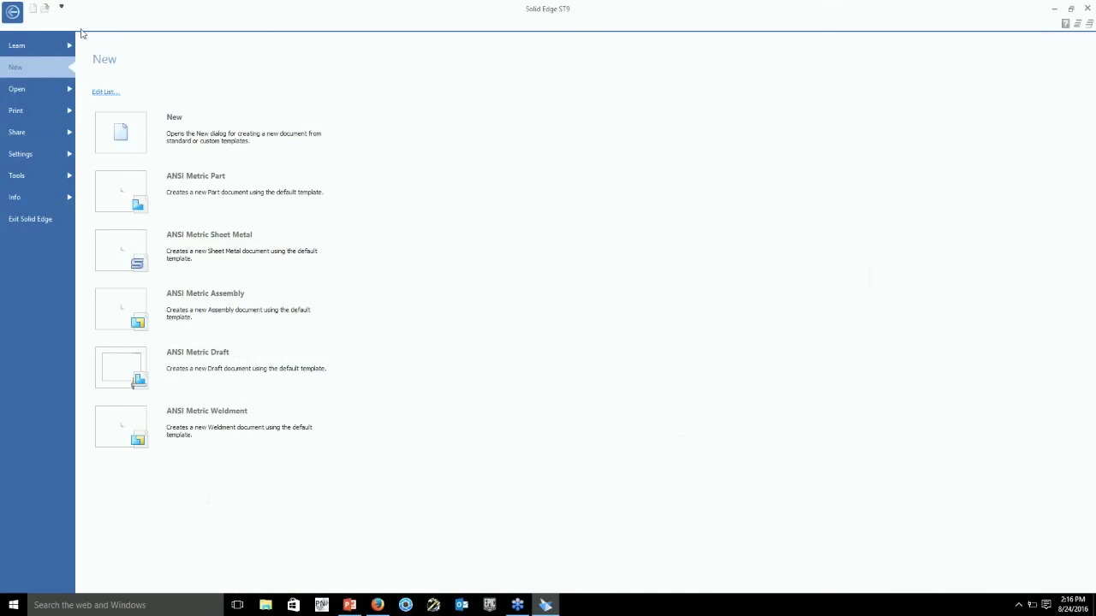
Open the recent assembly "1-Duplicate component to Local Coordsys".
{"action": "left_click", "coordinate": [40, 82]}
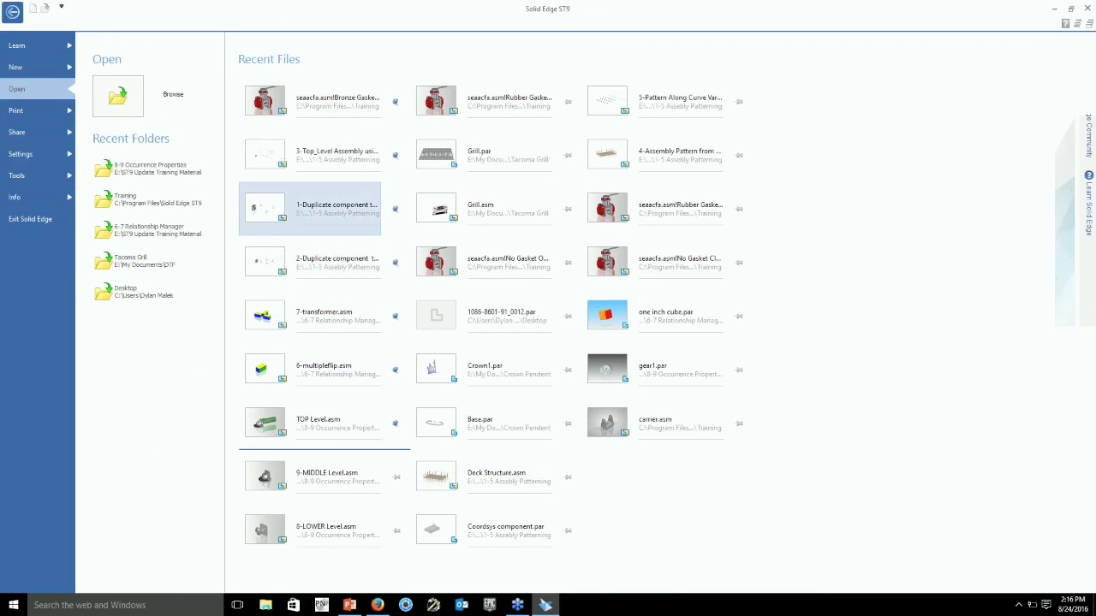
{"action": "left_click", "coordinate": [308, 208]}
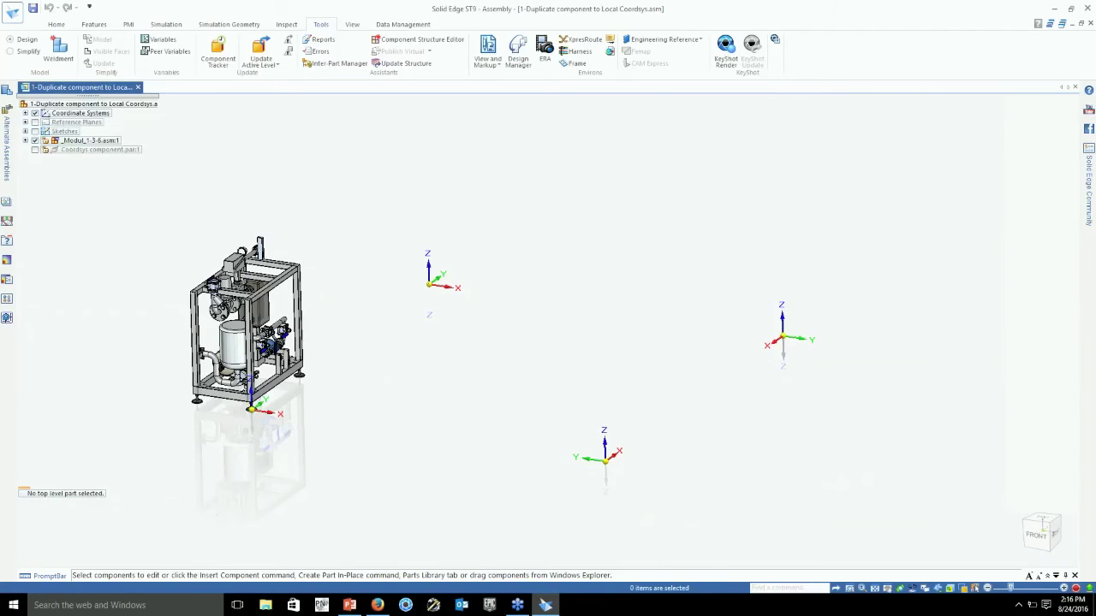
Set up Duplicate Component with _Modul_1-3-6.asm as the component and the coordinate system at its base as the from reference.
{"action": "left_click", "coordinate": [55, 25]}
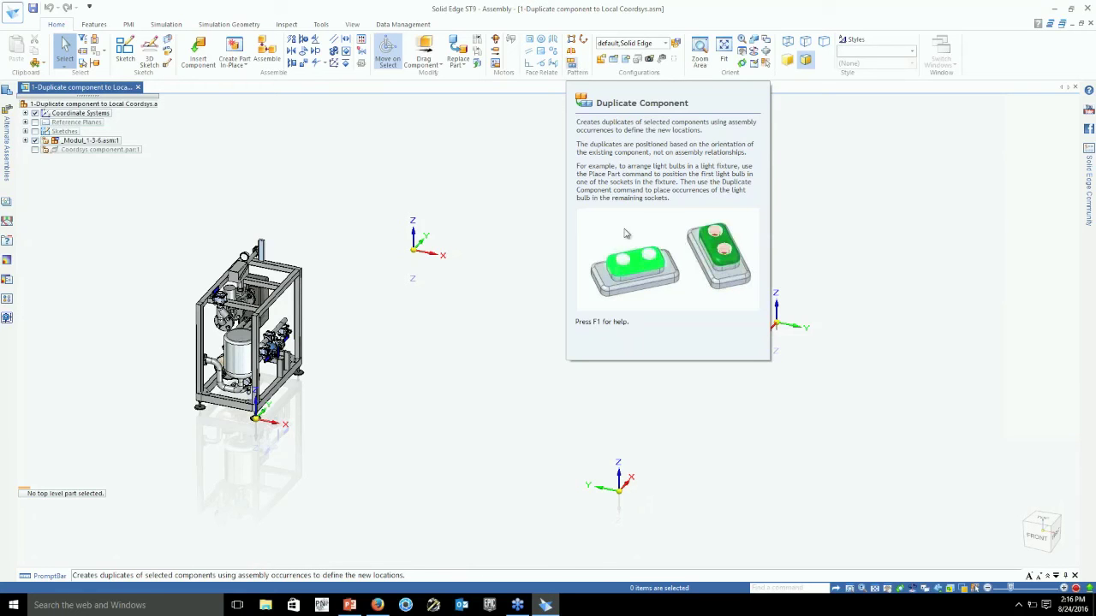
{"action": "middle_click_drag", "start_coordinate": [516, 218], "coordinate": [513, 215]}
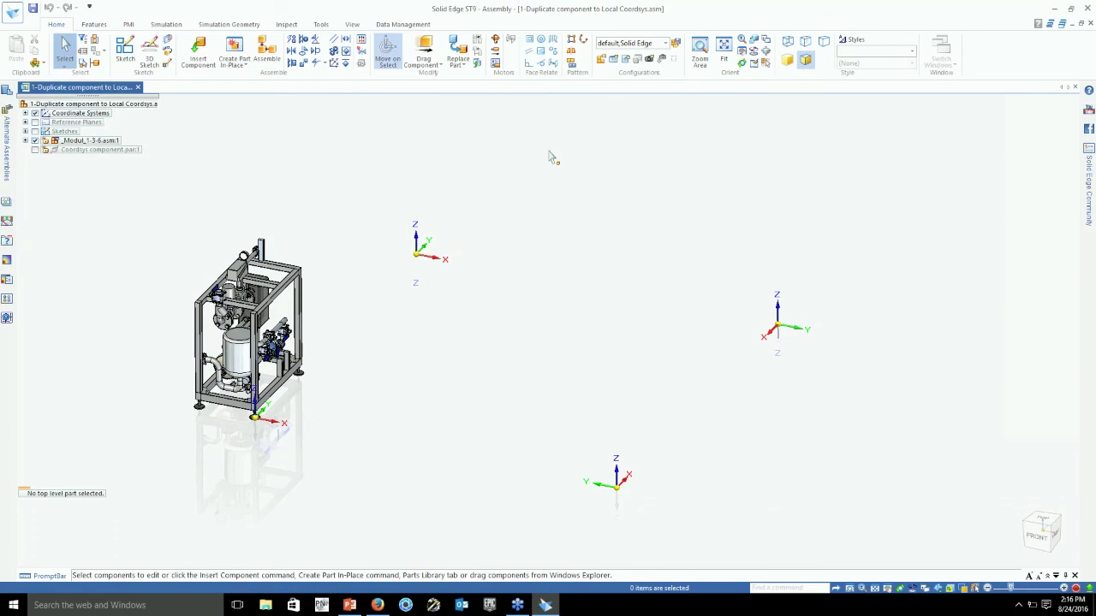
{"action": "left_click", "coordinate": [571, 62]}
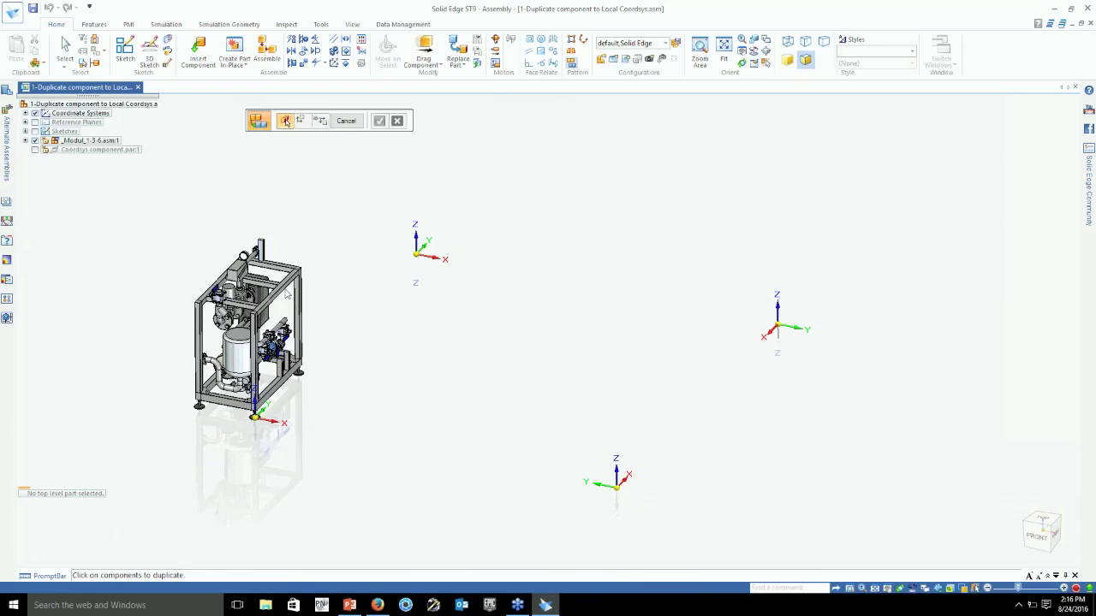
{"action": "key", "text": "ctrl+a"}
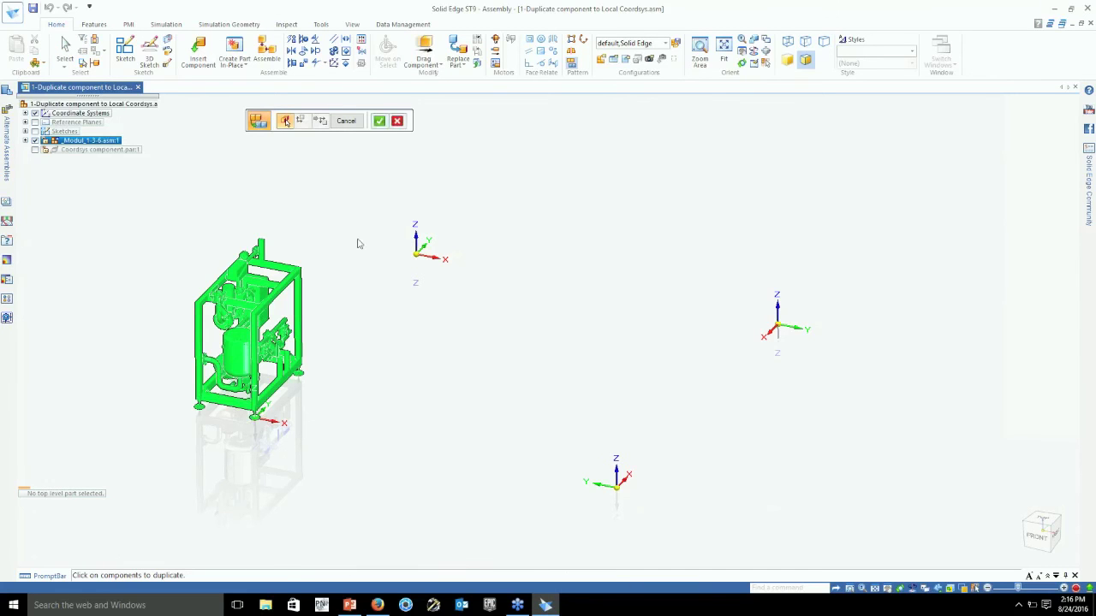
{"action": "right_click", "coordinate": [358, 244]}
{"action": "scroll", "coordinate": [334, 415], "scroll_direction": "up", "scroll_amount": 2}
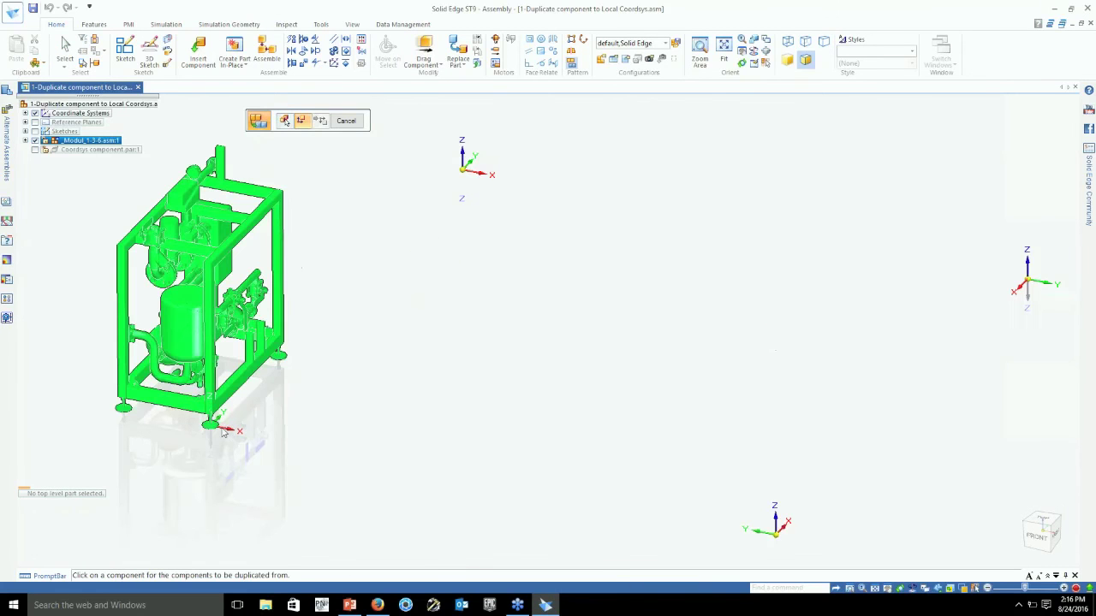
{"action": "left_click", "coordinate": [223, 431]}
{"action": "right_click", "coordinate": [358, 503]}
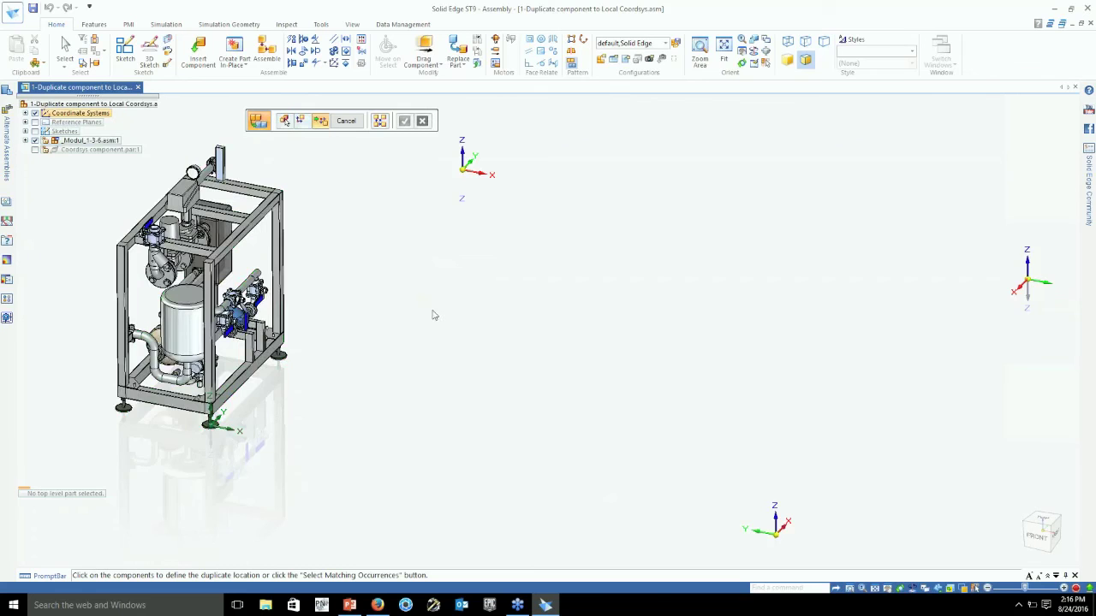
Place duplicates of the module at the three other coordinate systems and accept the pattern.
{"action": "scroll", "coordinate": [432, 315], "scroll_direction": "down", "scroll_amount": 1}
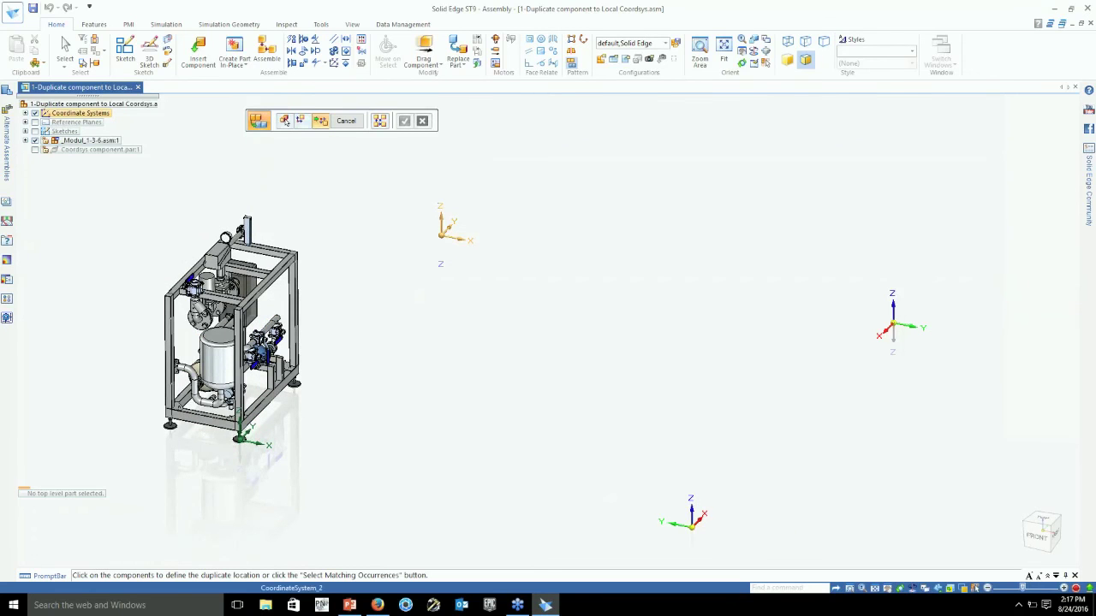
{"action": "left_click", "coordinate": [442, 233]}
{"action": "scroll", "coordinate": [437, 321], "scroll_direction": "down", "scroll_amount": 1}
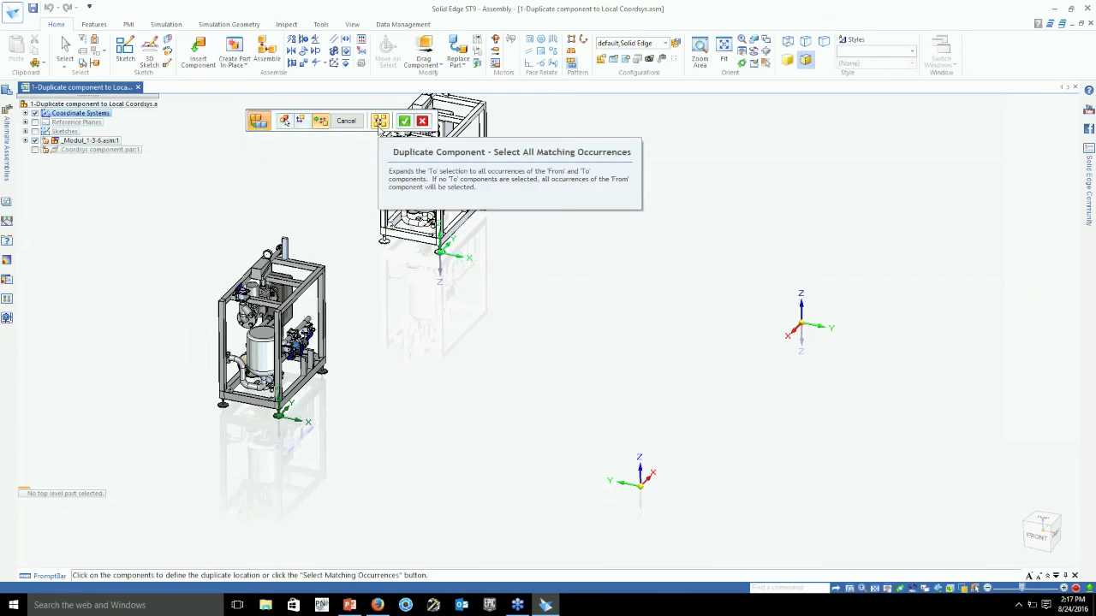
{"action": "left_click", "coordinate": [801, 325]}
{"action": "left_click", "coordinate": [641, 485]}
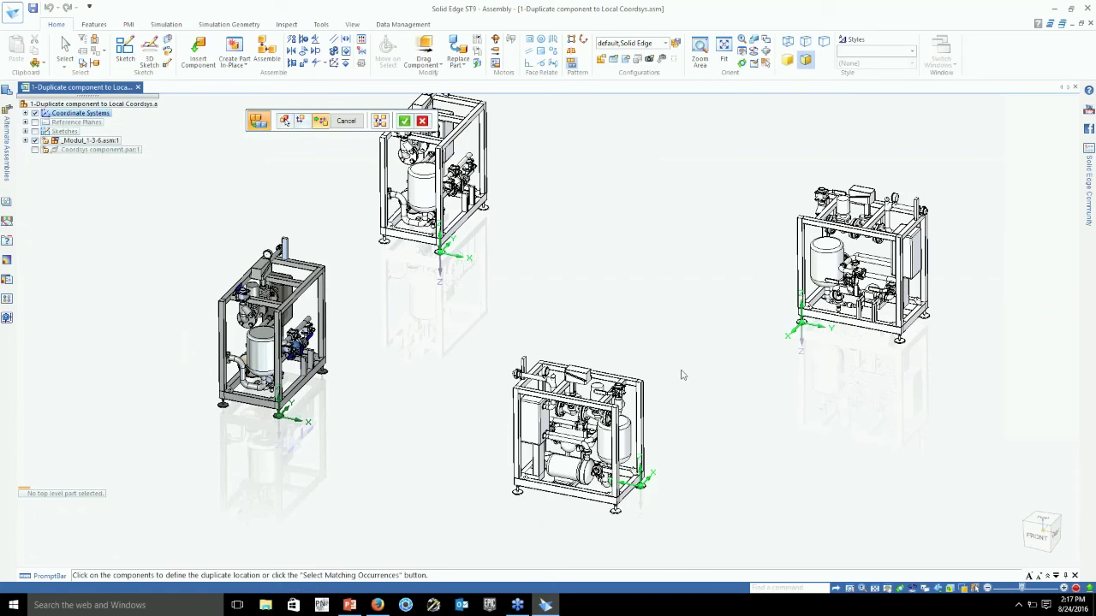
{"action": "left_click", "coordinate": [796, 336]}
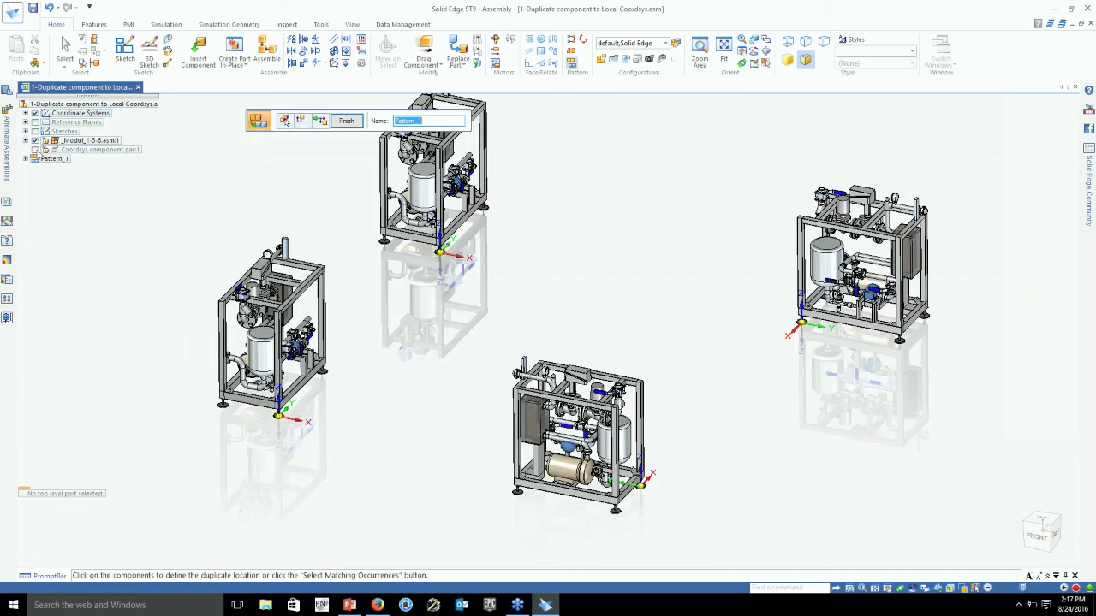
Show the Coordsys component part, leave the Duplicate Component command and activate the part.
{"action": "left_click", "coordinate": [35, 150]}
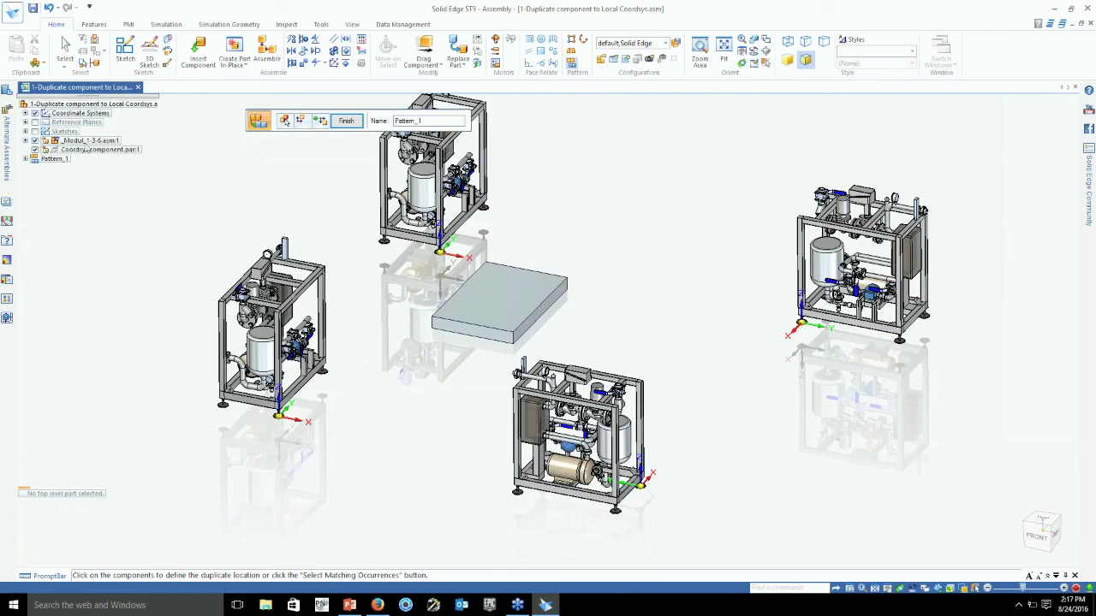
{"action": "left_click", "coordinate": [65, 51]}
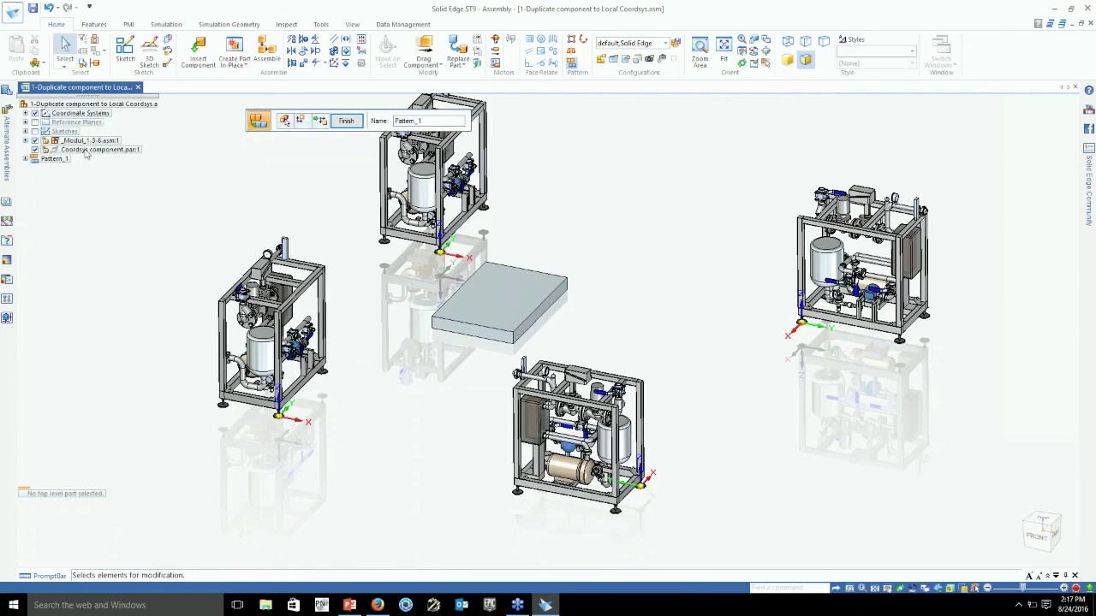
{"action": "left_click", "coordinate": [86, 149]}
{"action": "right_click", "coordinate": [87, 150]}
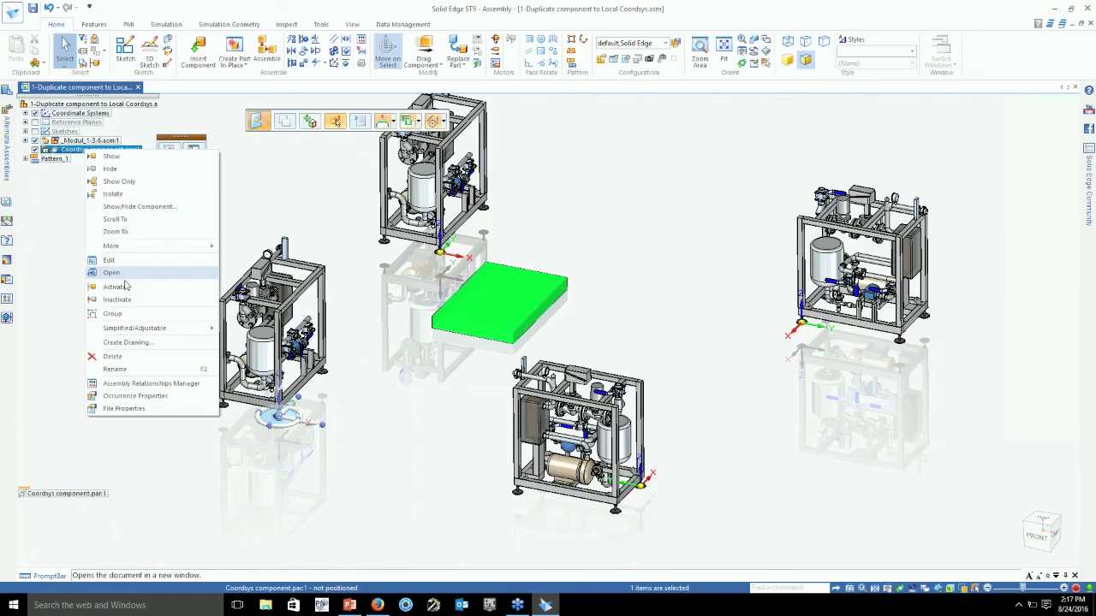
{"action": "left_click", "coordinate": [629, 238]}
{"action": "key", "text": "Caps_Lock"}
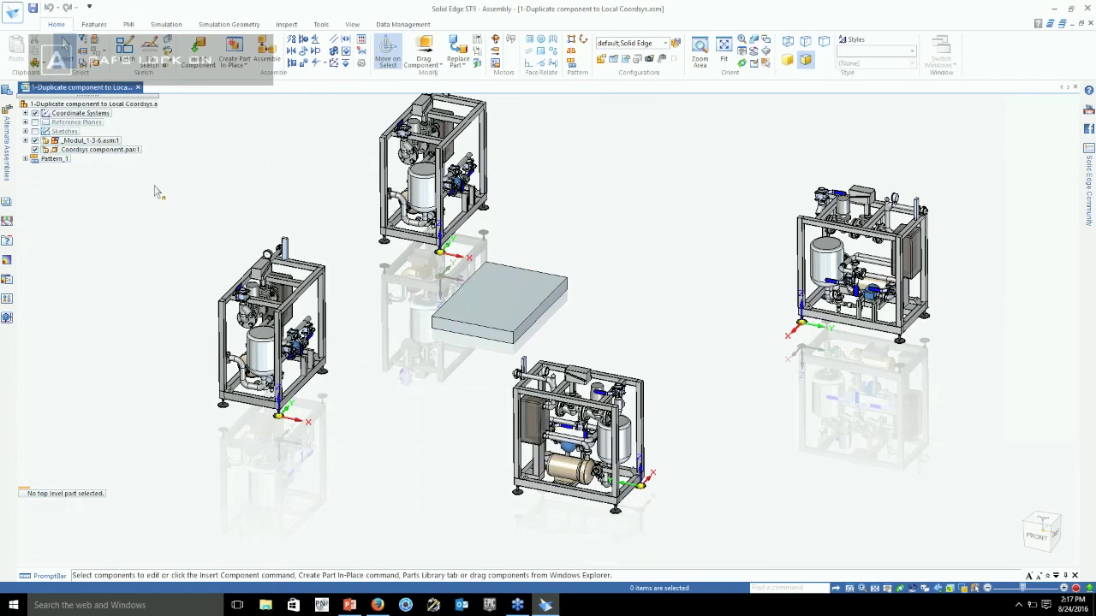
Edit the existing duplicate pattern to add Coordsys component.par as another target location for the module and finish the pattern.
{"action": "middle_click_drag", "start_coordinate": [156, 190], "coordinate": [120, 190]}
{"action": "left_click", "coordinate": [174, 165]}
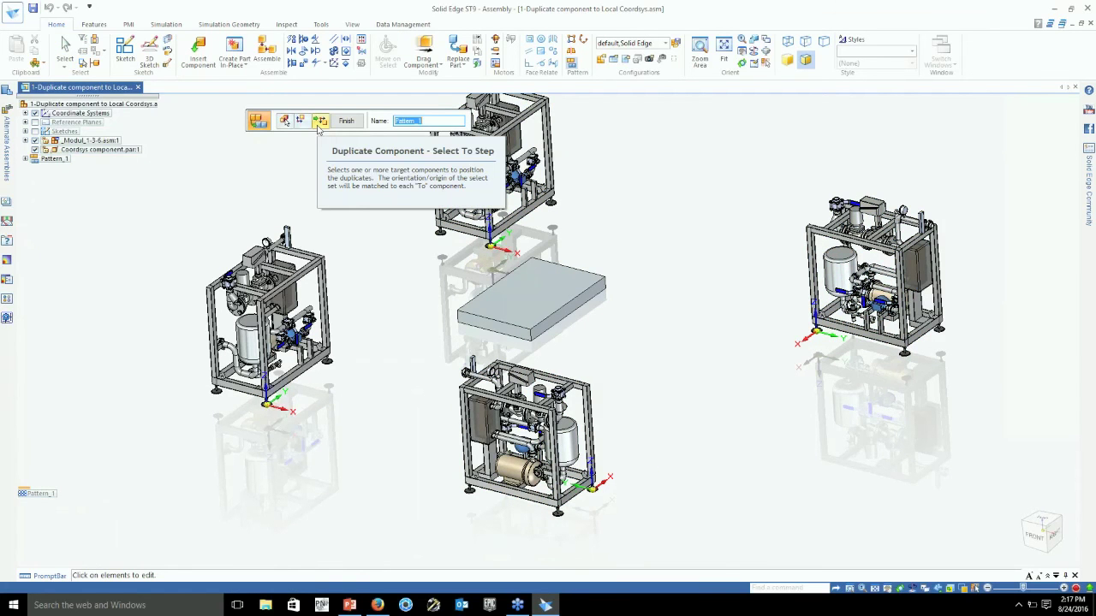
{"action": "left_click", "coordinate": [318, 124]}
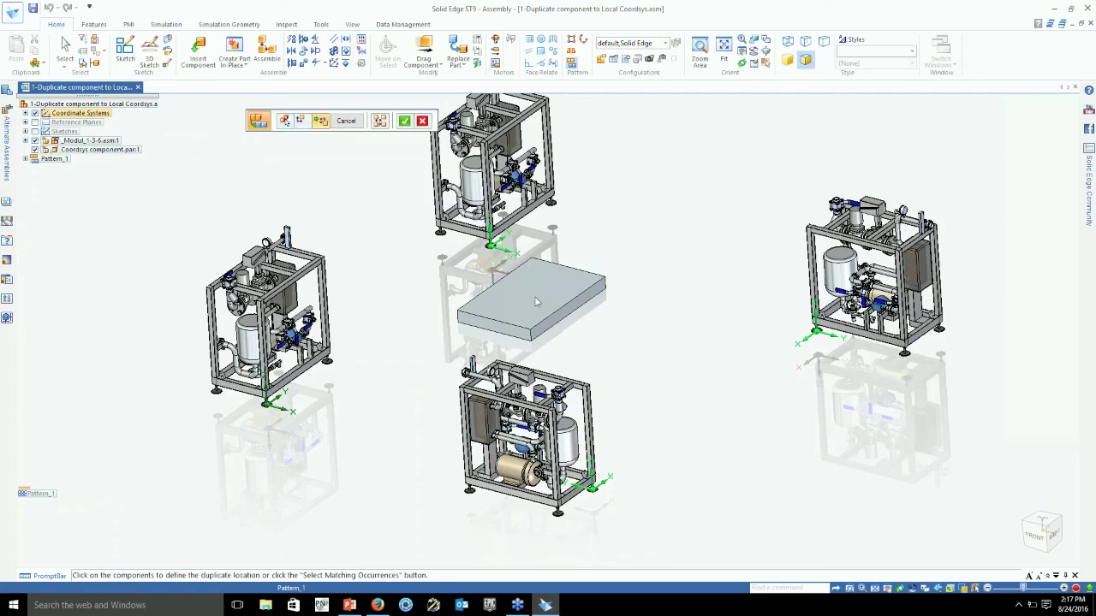
{"action": "left_click", "coordinate": [571, 292]}
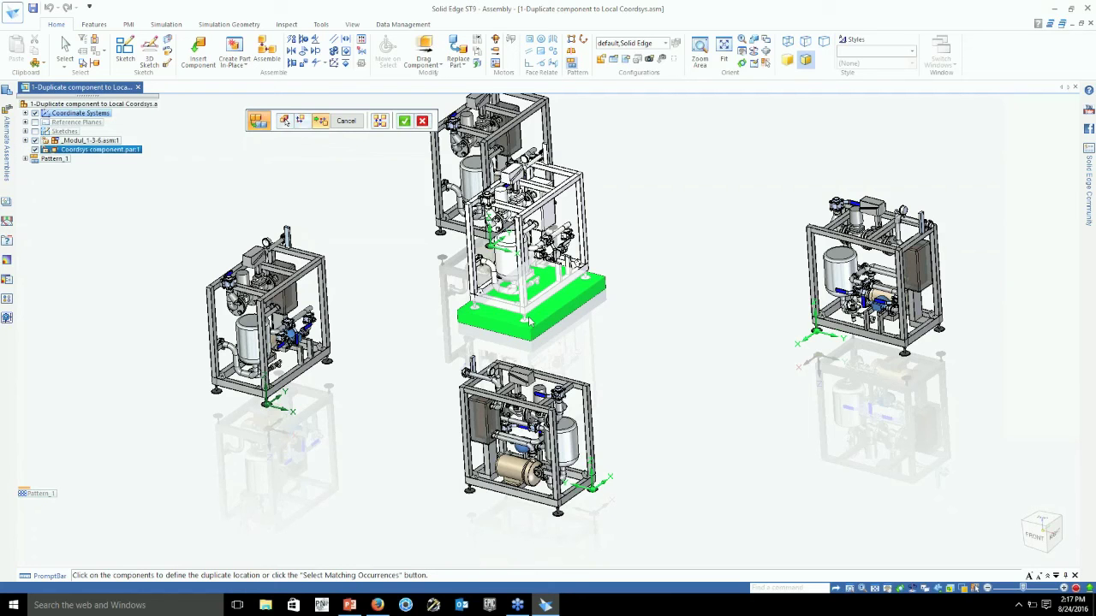
{"action": "right_click", "coordinate": [588, 344]}
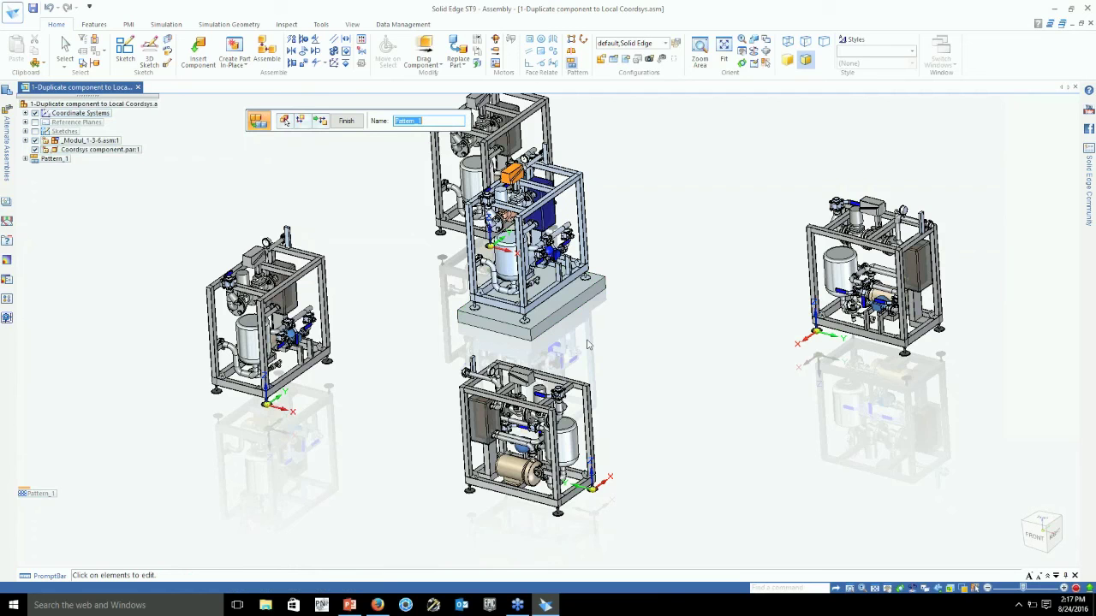
{"action": "middle_click_drag", "start_coordinate": [635, 319], "coordinate": [663, 376], "text": "shift"}
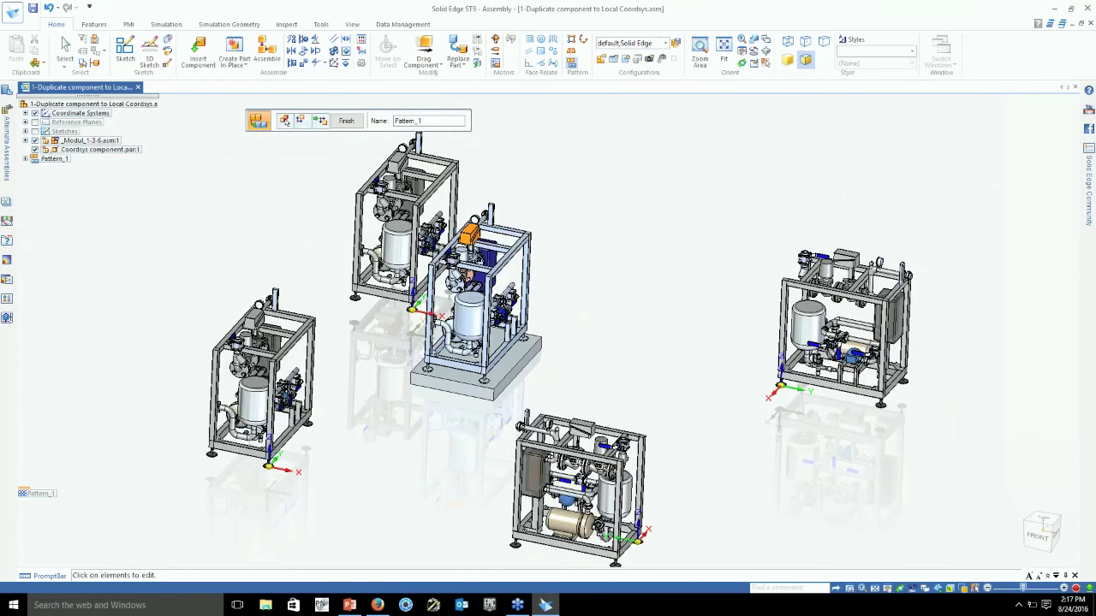
{"action": "left_click", "coordinate": [345, 121]}
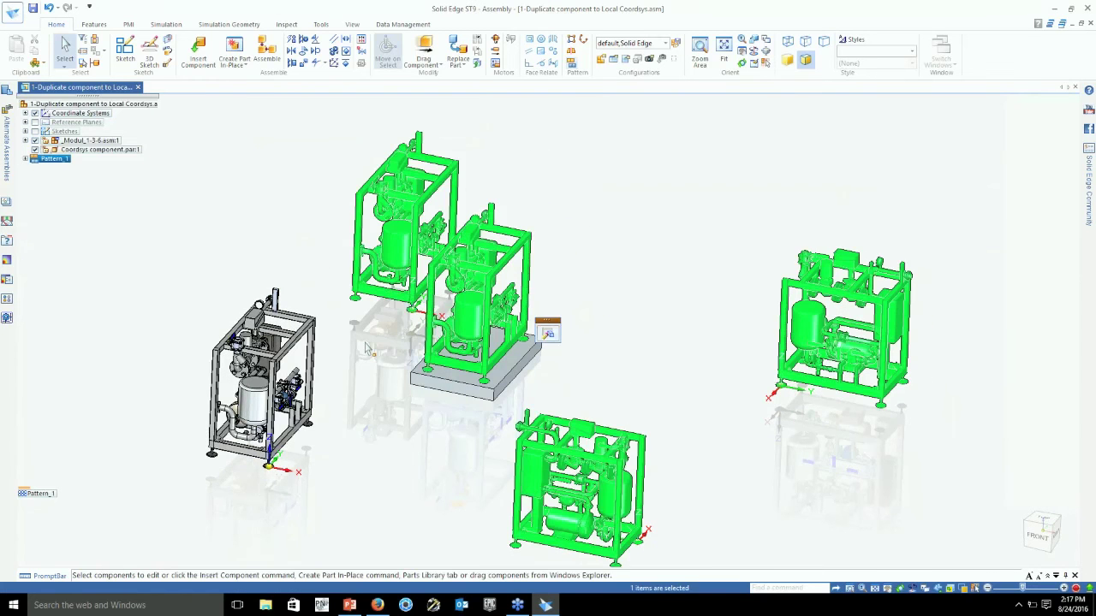
{"action": "left_click", "coordinate": [366, 348]}
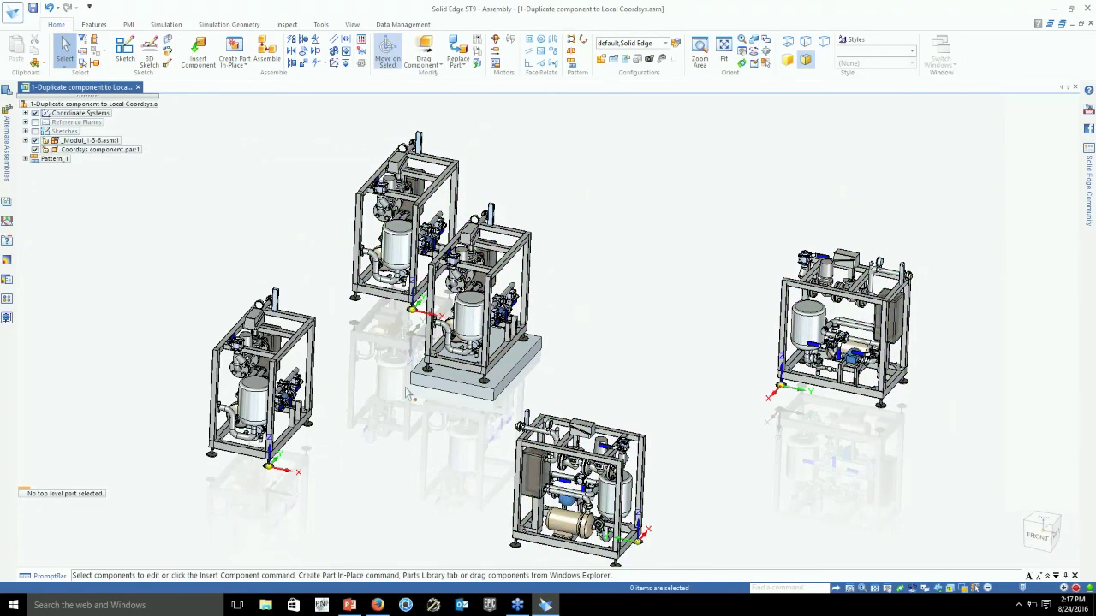
Move the Coordsys component block freehand to the open area between the rear and far-right modules and rotate it.
{"action": "left_click", "coordinate": [426, 384]}
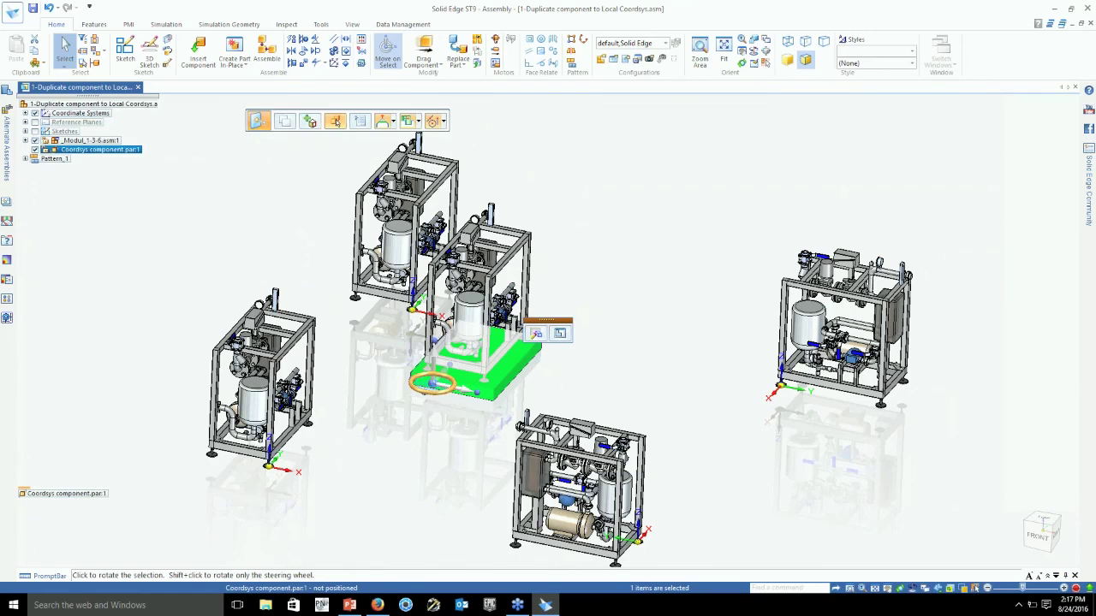
{"action": "left_click", "coordinate": [432, 385]}
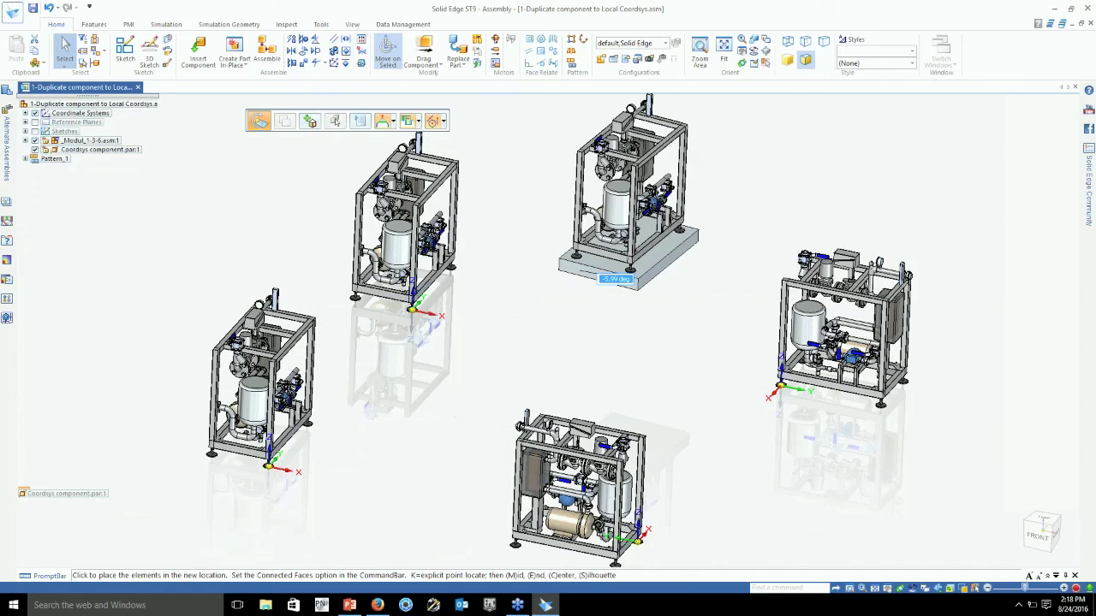
{"action": "left_click", "coordinate": [610, 276]}
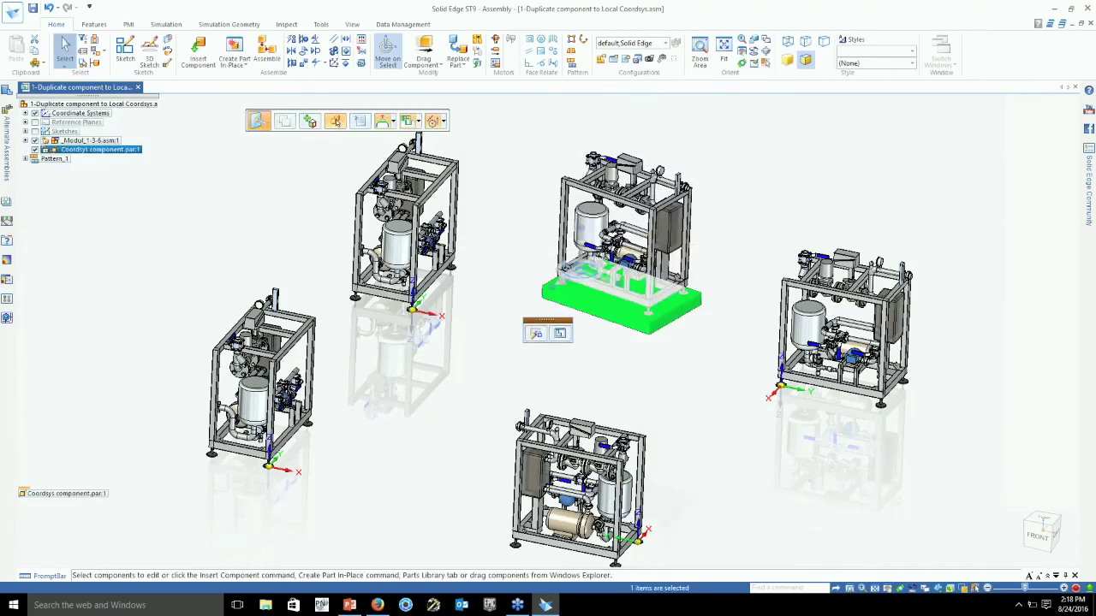
{"action": "left_click", "coordinate": [847, 232]}
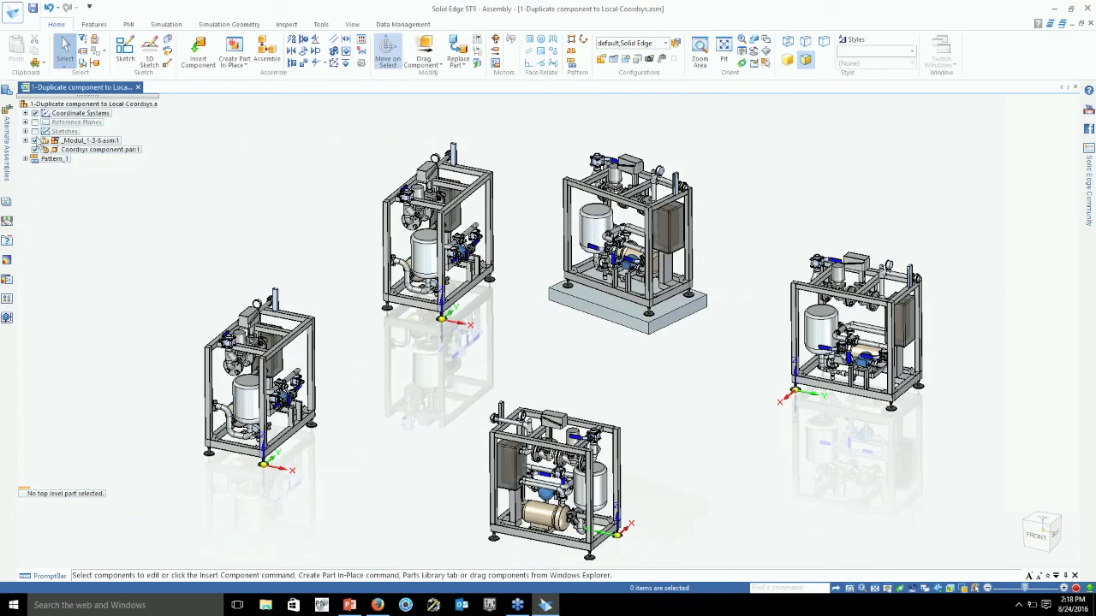
Show Sketch_1, set its horizontal dimension to 5000 mm and return to the assembly.
{"action": "left_click", "coordinate": [561, 346]}
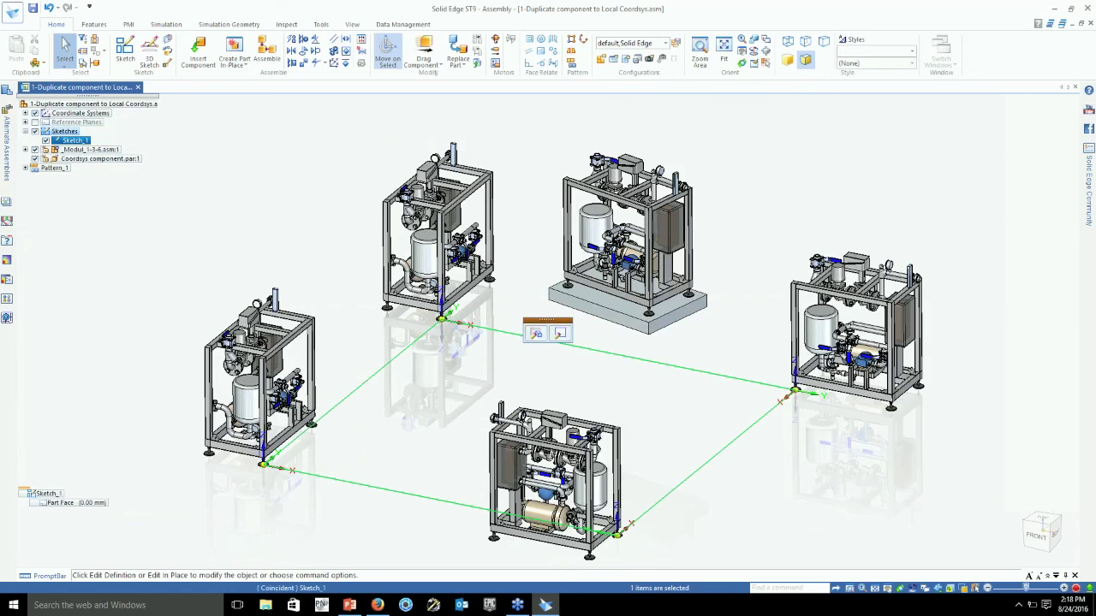
{"action": "left_click", "coordinate": [559, 333]}
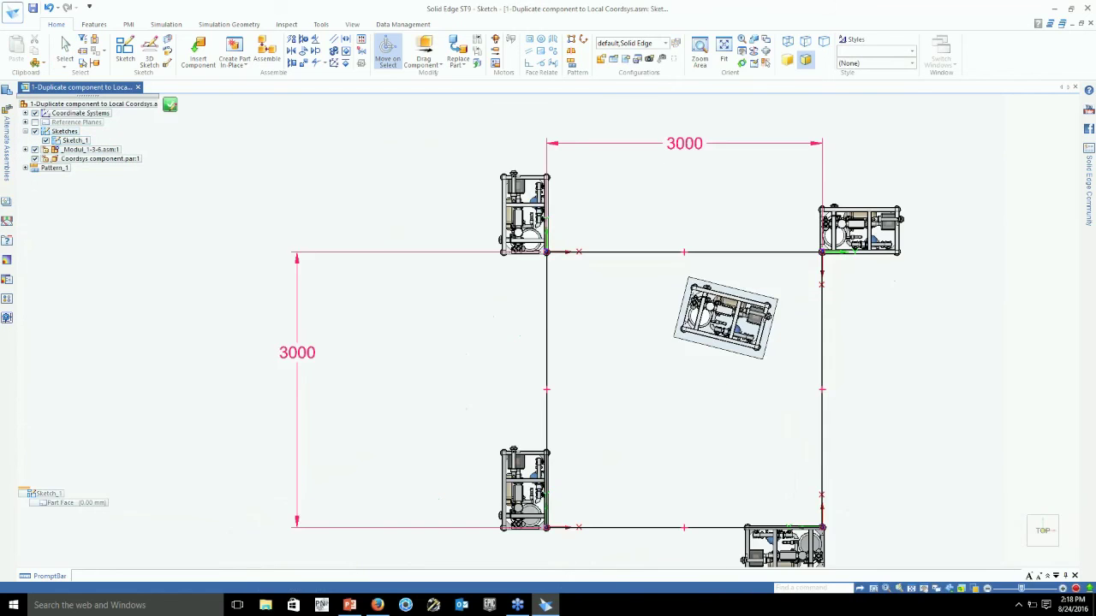
{"action": "left_click", "coordinate": [684, 143]}
{"action": "type", "text": "5000"}
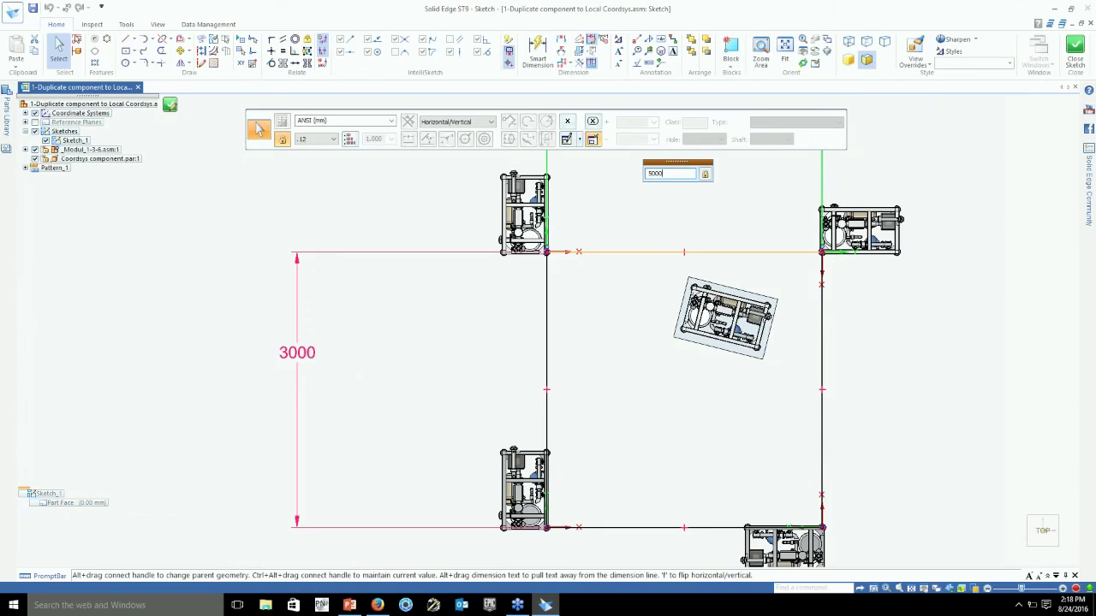
{"action": "key", "text": "Return"}
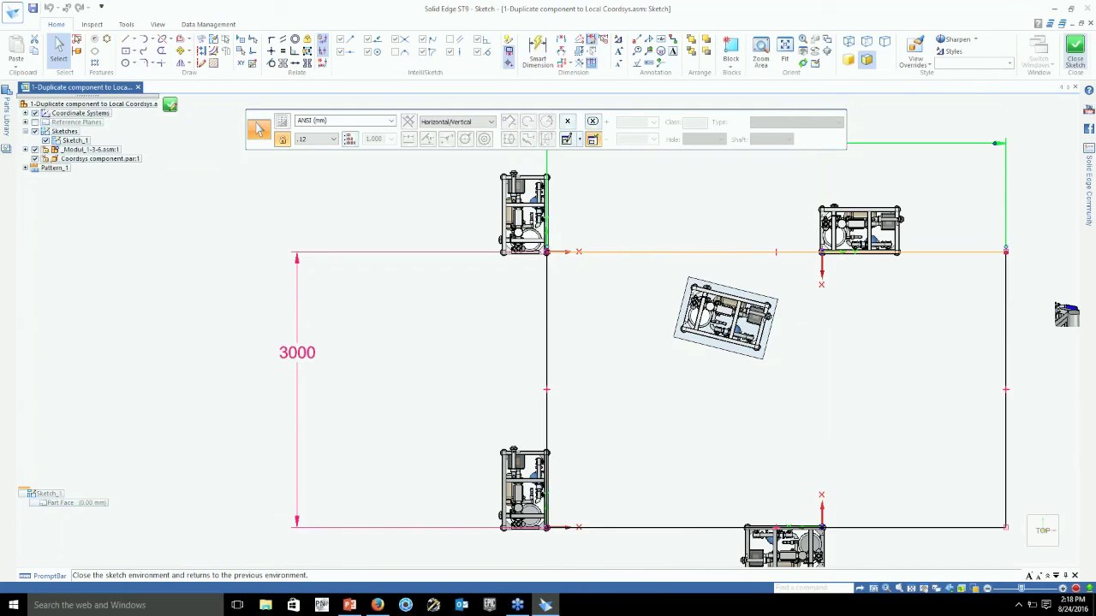
{"action": "left_click", "coordinate": [1075, 54]}
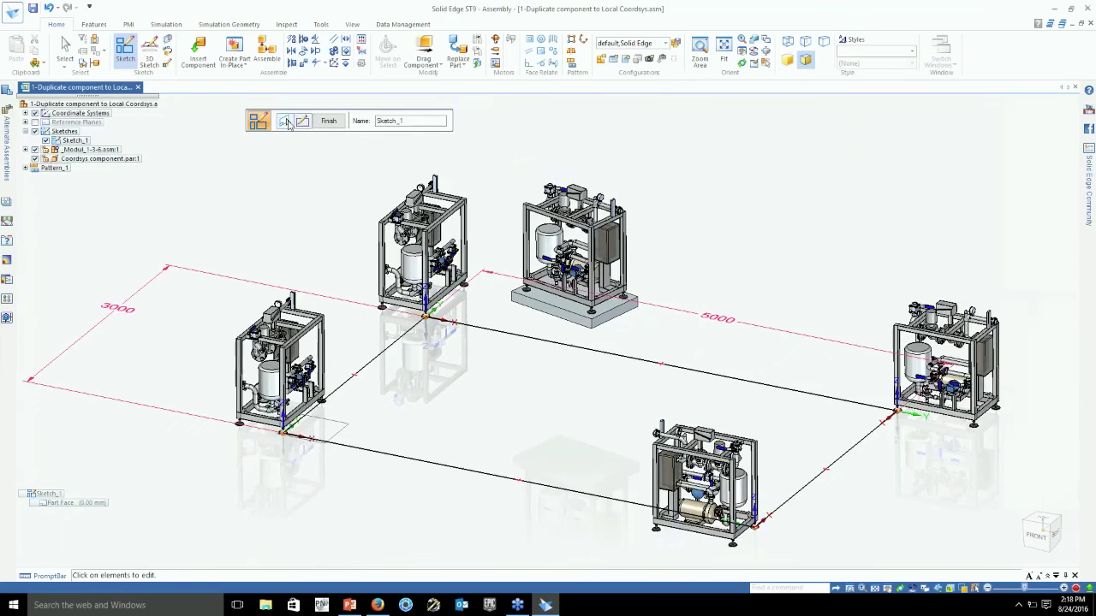
{"action": "left_click", "coordinate": [285, 122]}
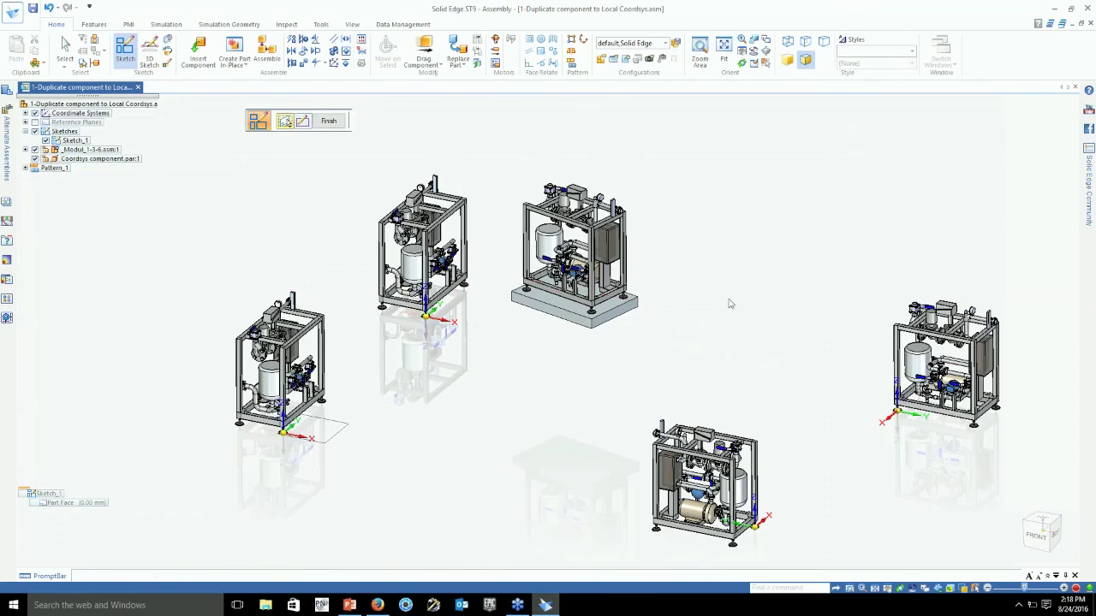
{"action": "key", "text": "Escape"}
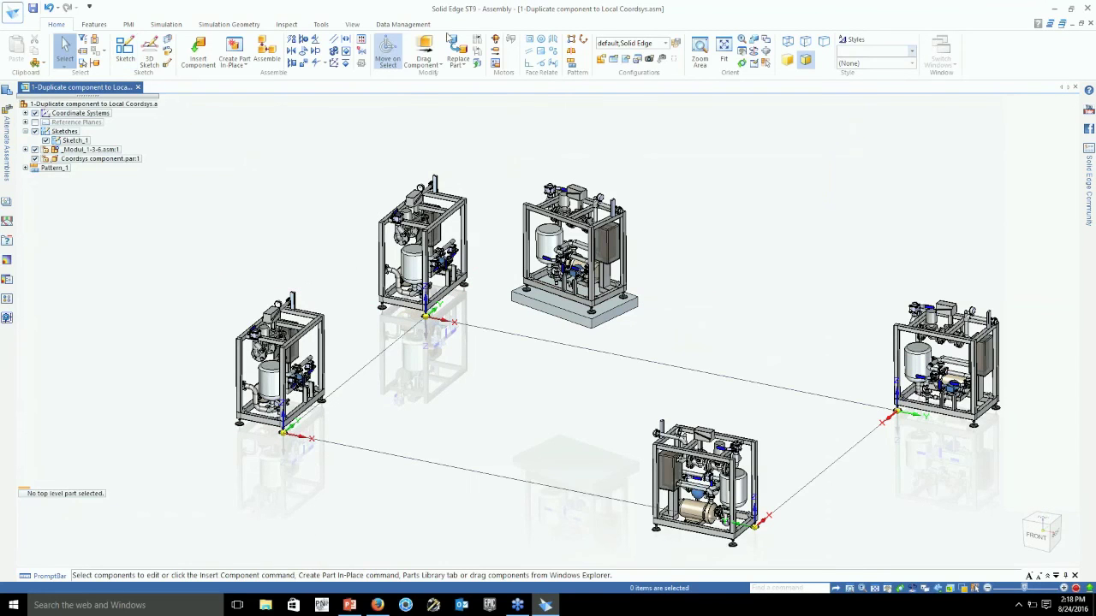
Open the assembly "2-Duplicate component to a CoordSys in a sub-assembly".
{"action": "left_click", "coordinate": [13, 13]}
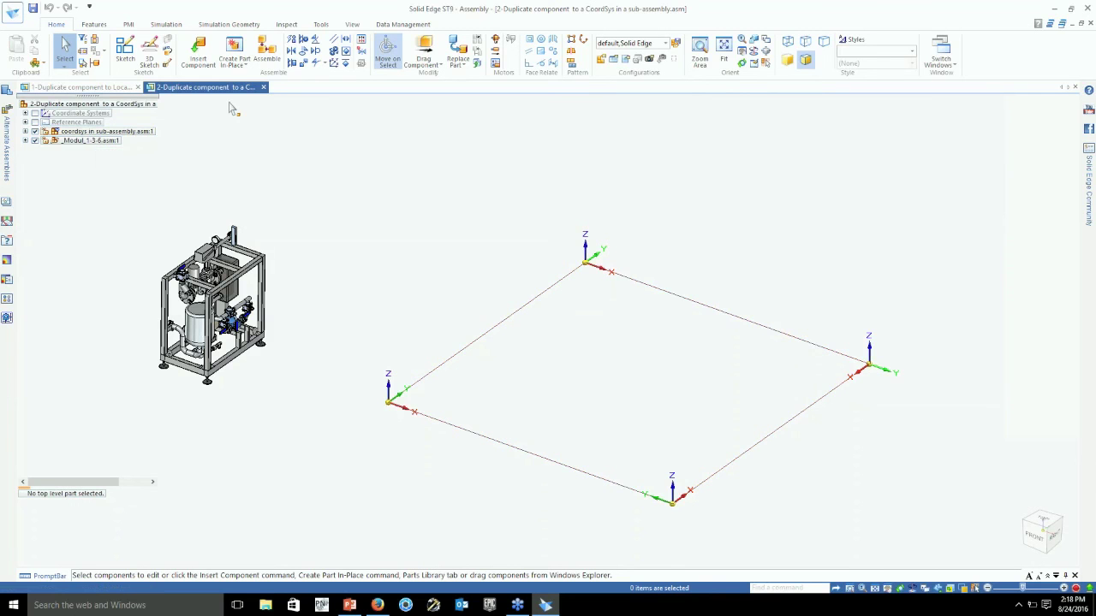
{"action": "left_click", "coordinate": [25, 131]}
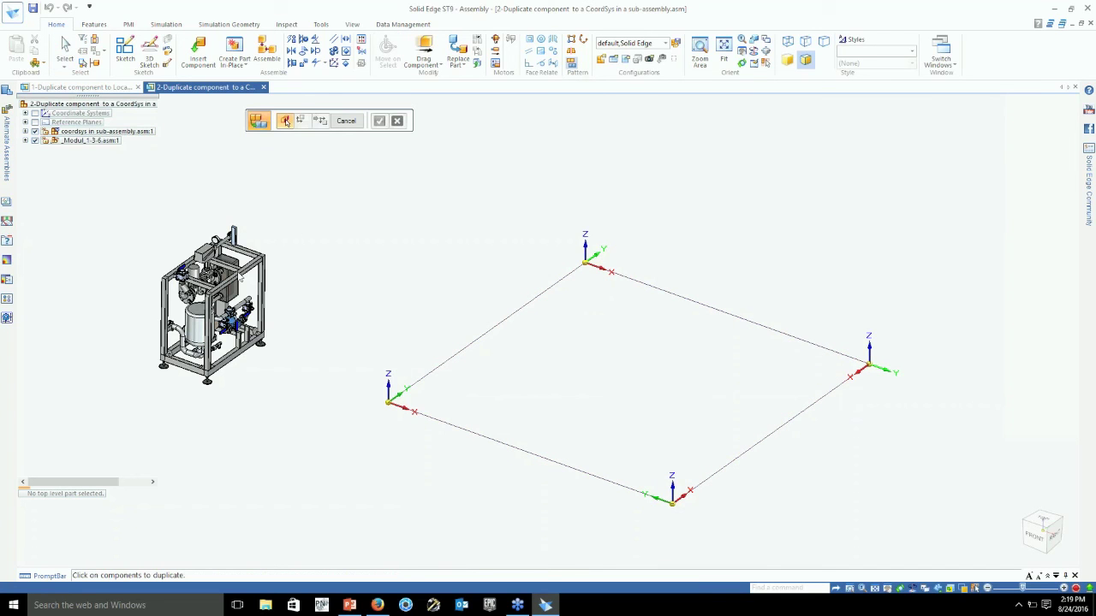
{"action": "left_click", "coordinate": [240, 277]}
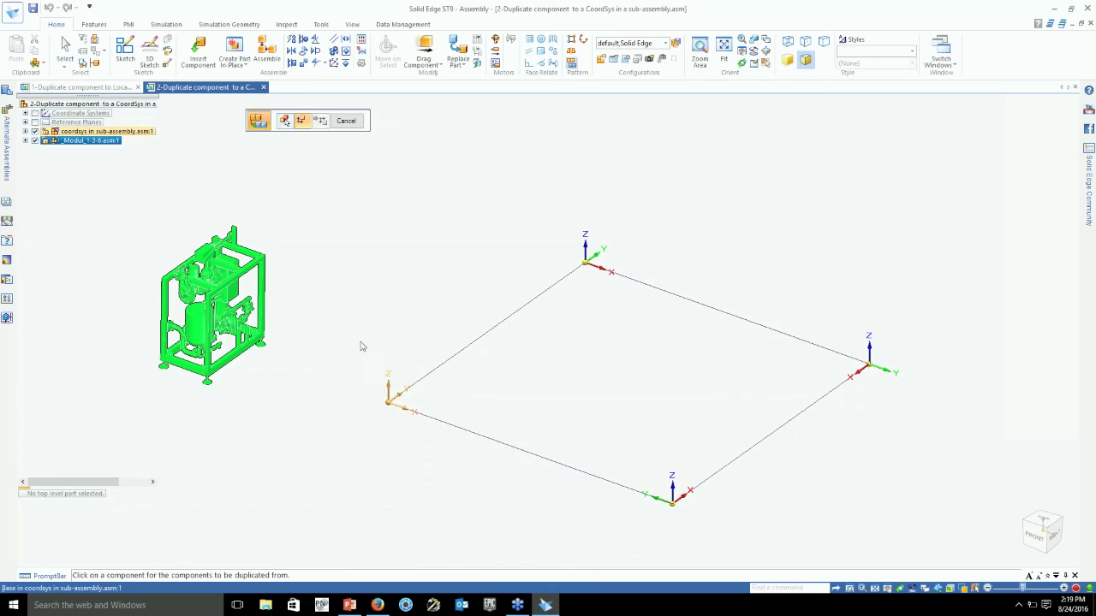
{"action": "left_click", "coordinate": [361, 346]}
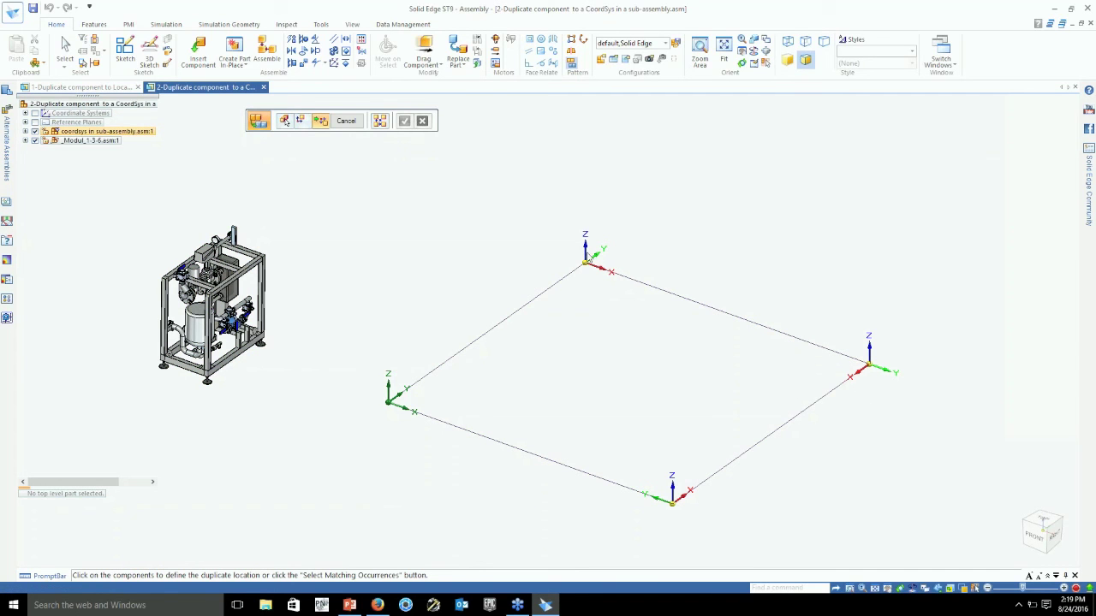
{"action": "left_click", "coordinate": [587, 262]}
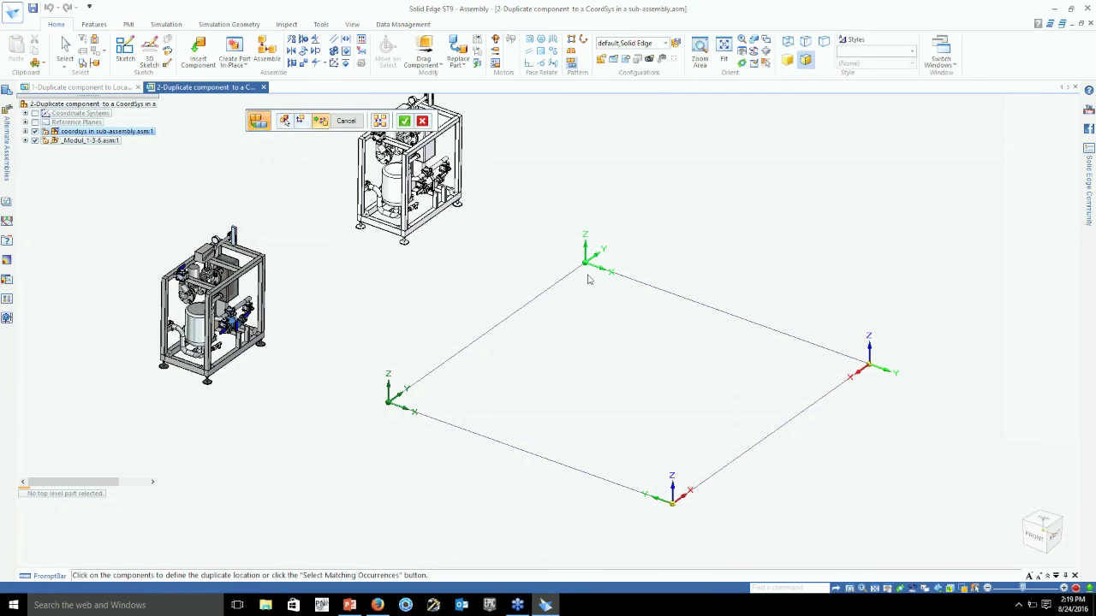
{"action": "left_click", "coordinate": [587, 274]}
{"action": "left_click", "coordinate": [195, 326]}
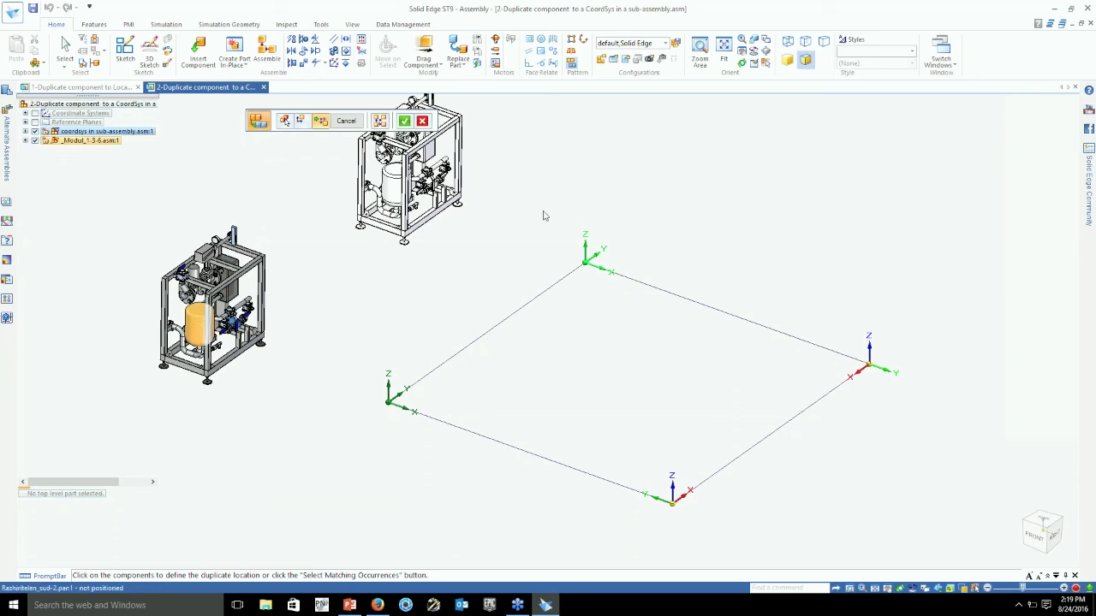
{"action": "left_click", "coordinate": [422, 122]}
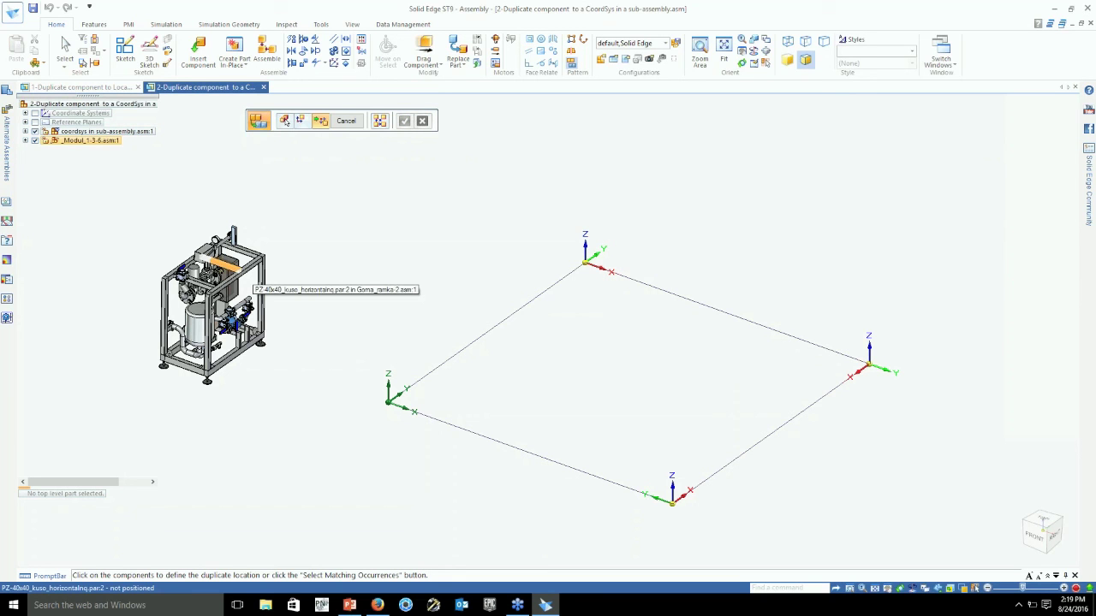
Set up Duplicate Component with _Modul_1-3-6.asm as the component and the foot at its leftmost base corner as the from reference.
{"action": "left_click", "coordinate": [574, 66]}
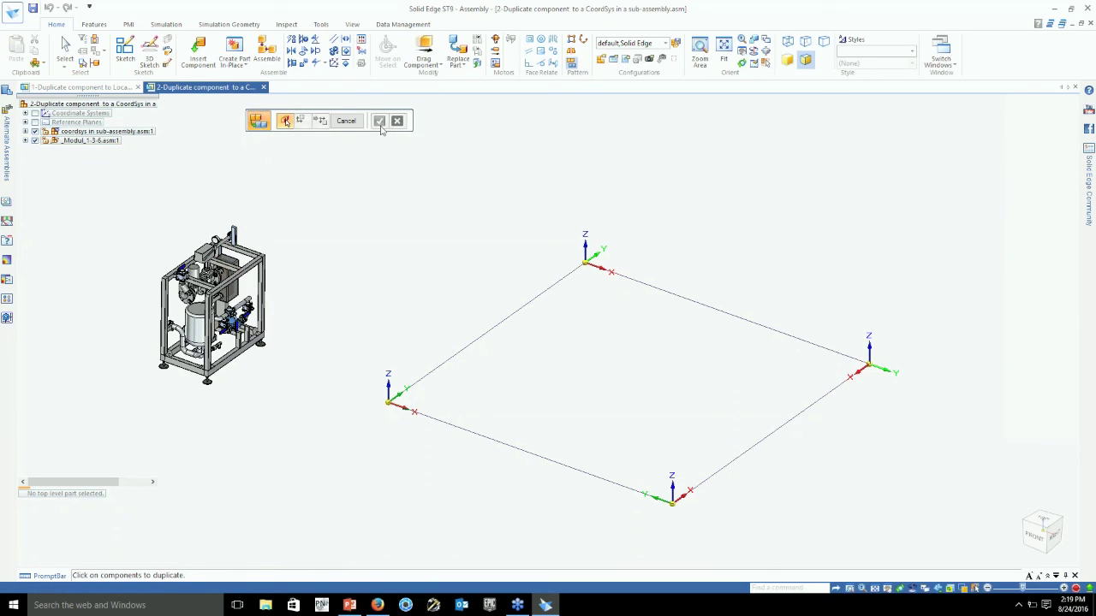
{"action": "left_click", "coordinate": [226, 334]}
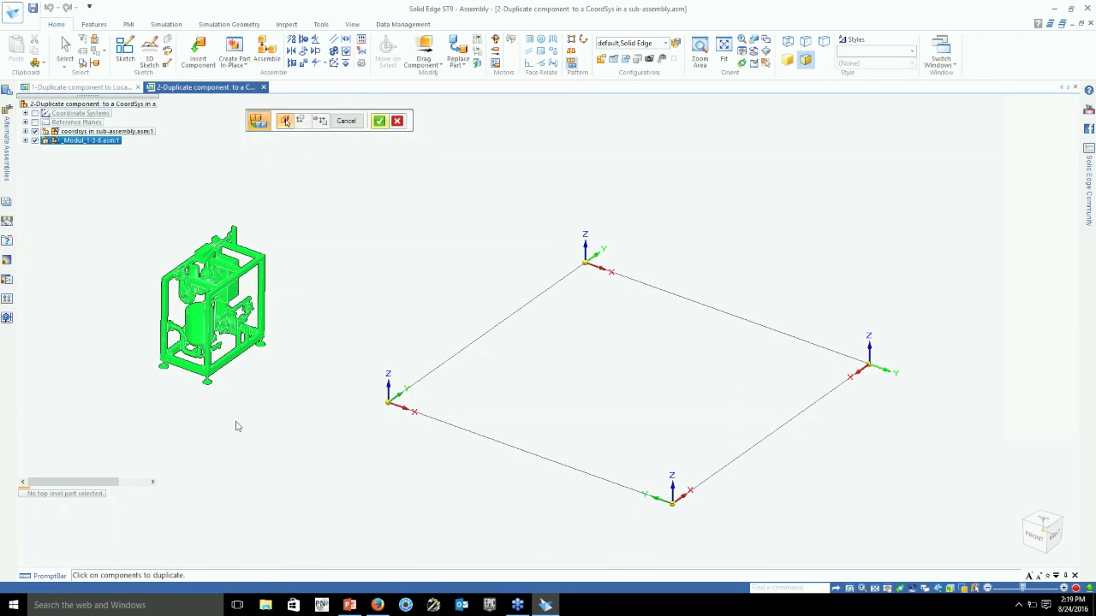
{"action": "right_click", "coordinate": [238, 426]}
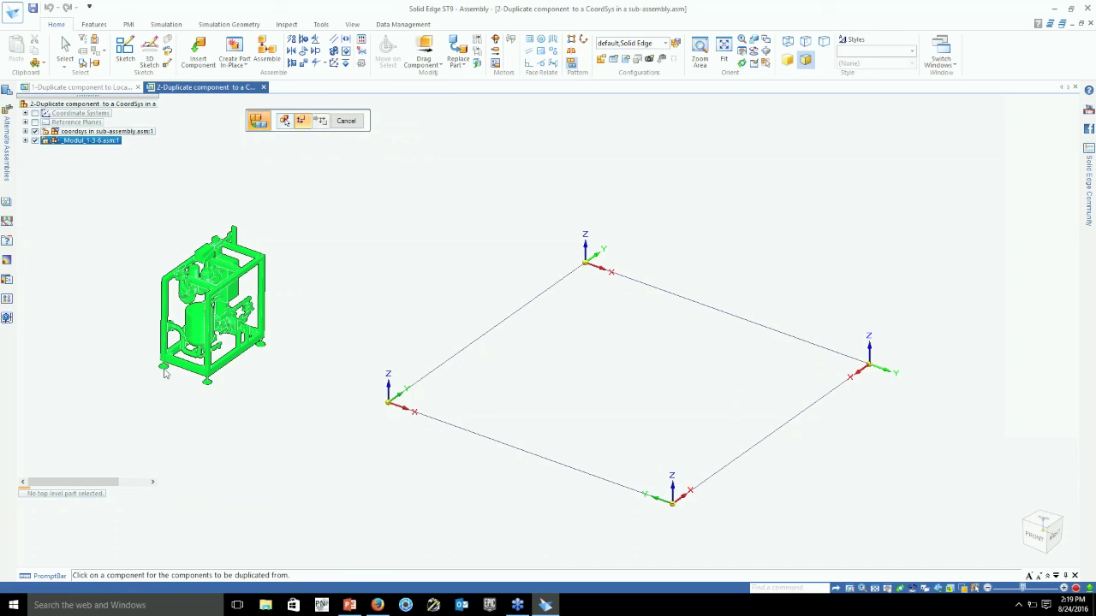
{"action": "left_click", "coordinate": [164, 371]}
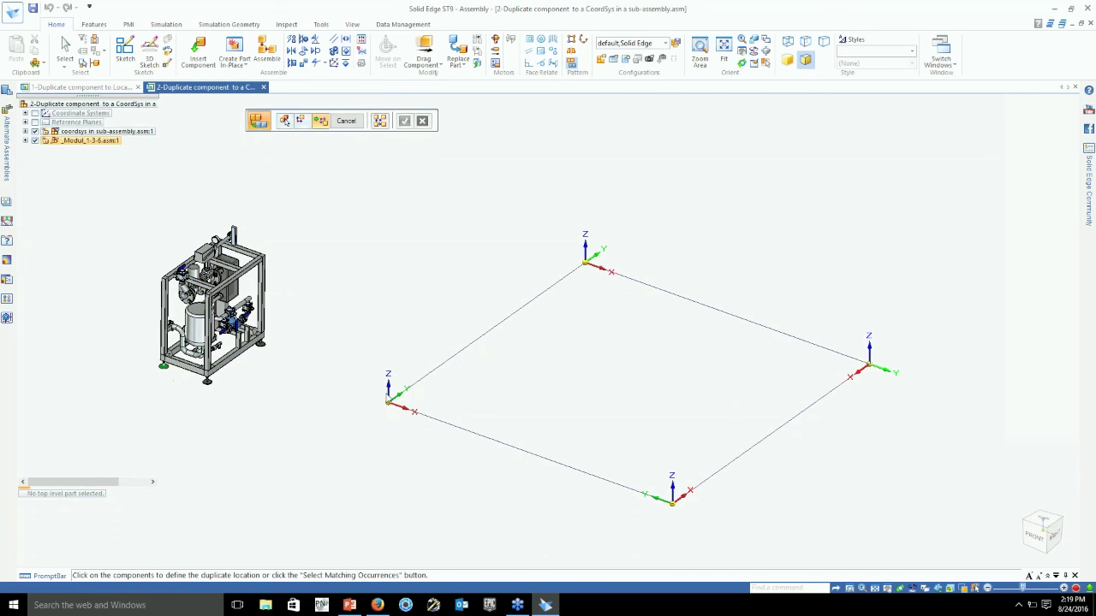
Place duplicates of the module at all four coordinate systems of the sub-assembly and accept the pattern.
{"action": "left_click", "coordinate": [389, 400]}
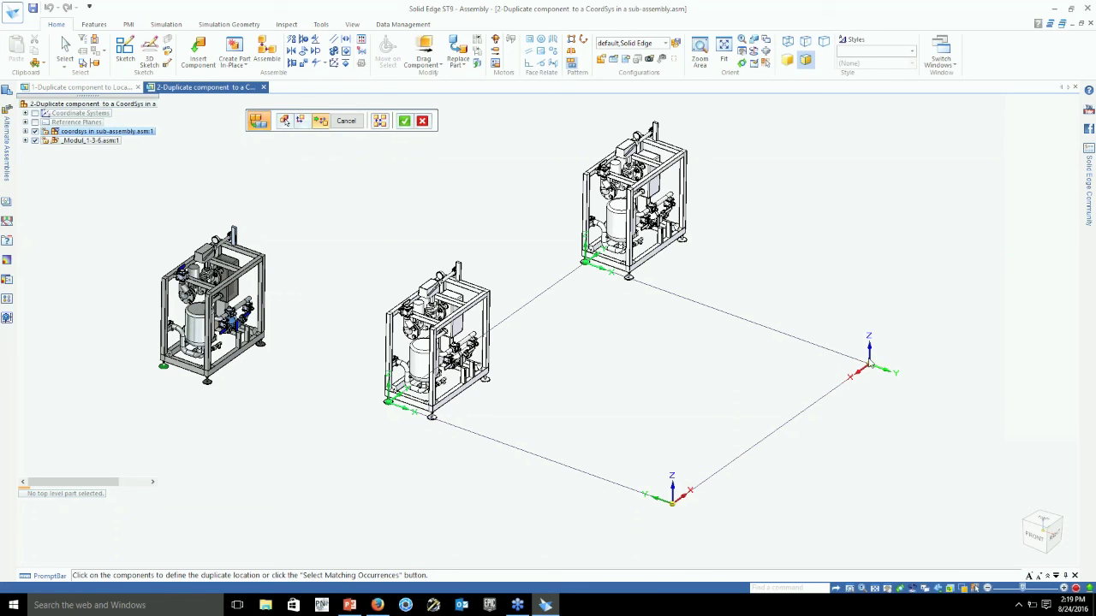
{"action": "left_click", "coordinate": [868, 367]}
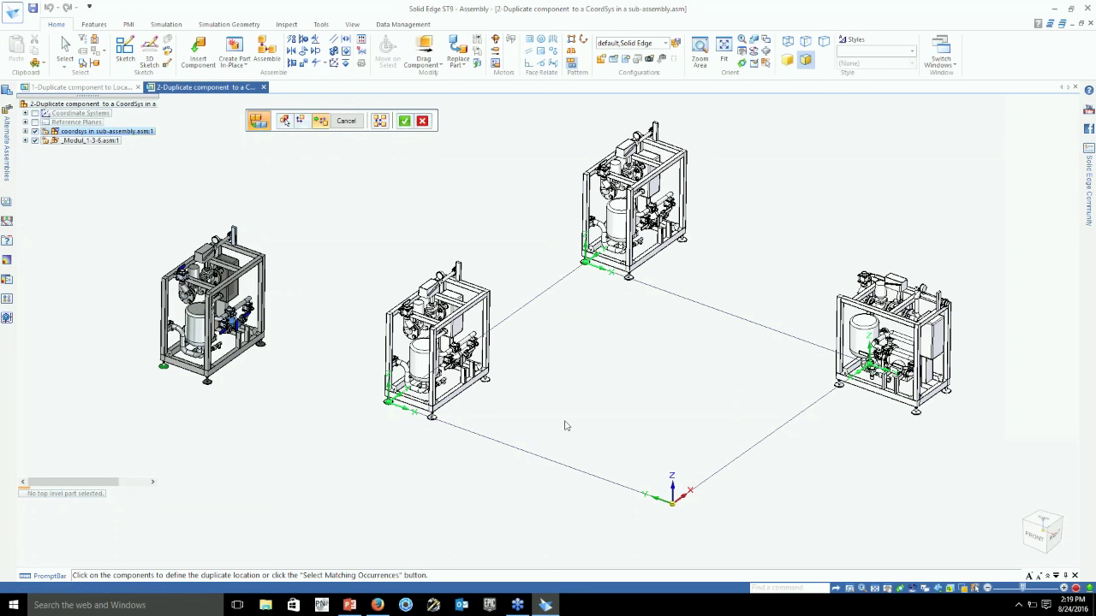
{"action": "left_click", "coordinate": [672, 500]}
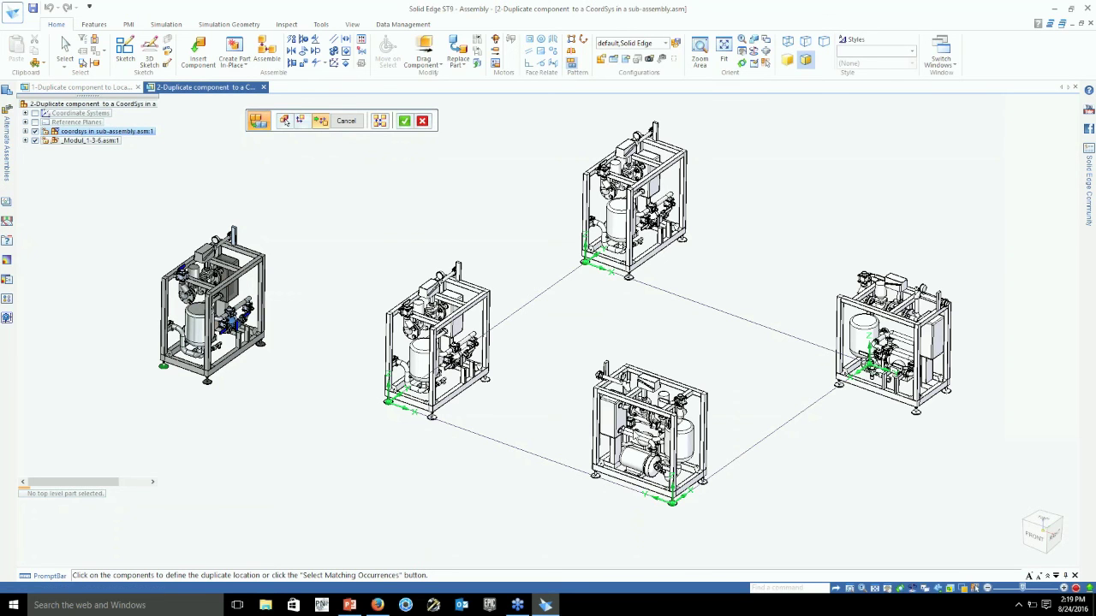
{"action": "right_click", "coordinate": [463, 213]}
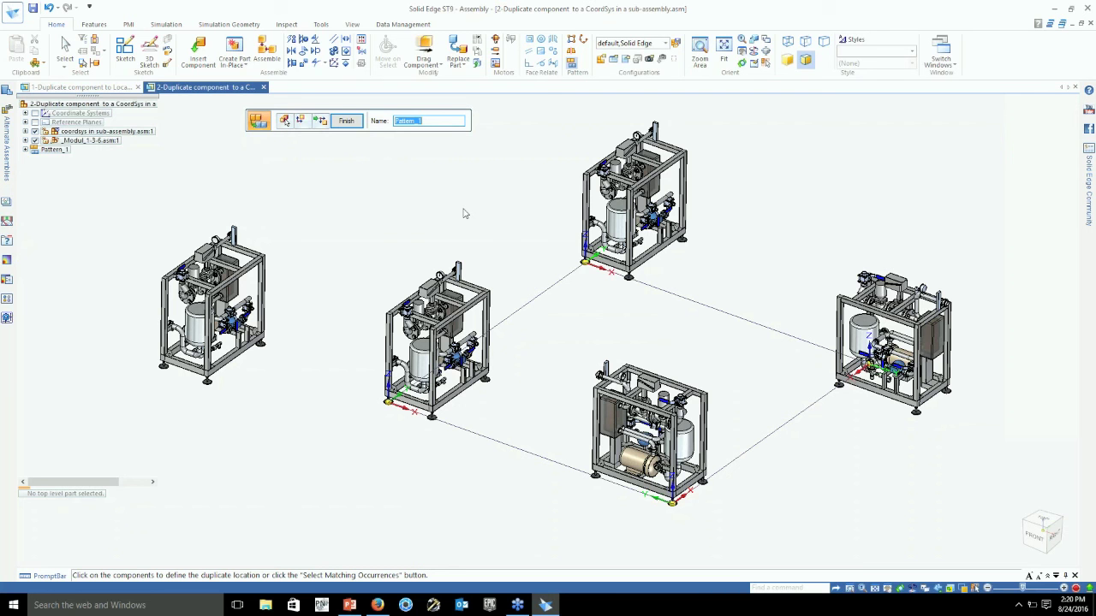
{"action": "key", "text": "Escape"}
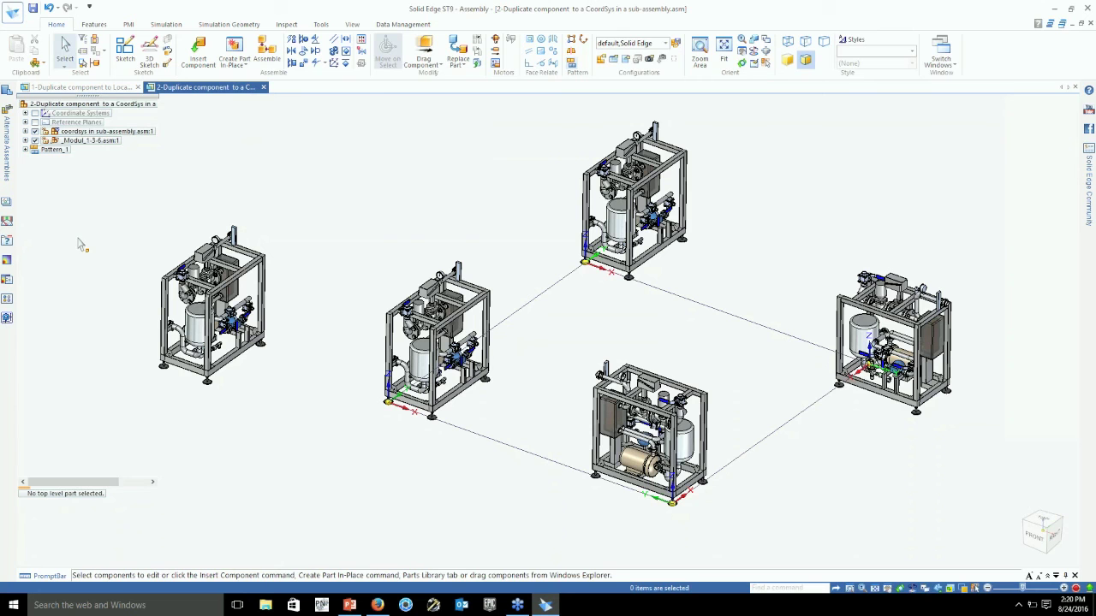
Open the recent assembly "3-Top_Level Assembly using Sub Assembly Blocks".
{"action": "left_click", "coordinate": [12, 12]}
{"action": "left_click", "coordinate": [19, 89]}
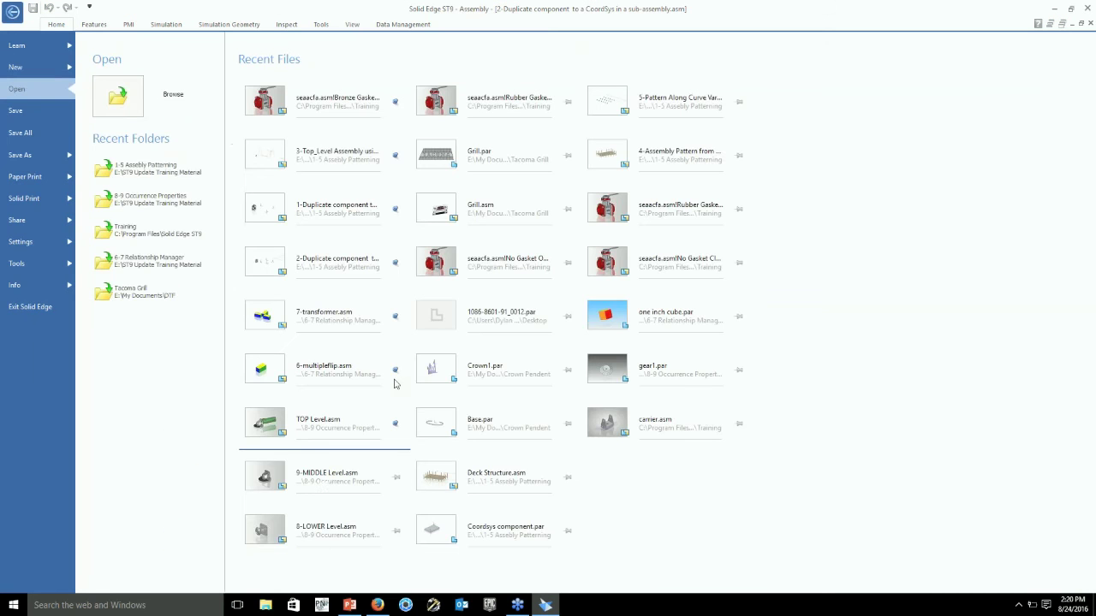
{"action": "left_click", "coordinate": [319, 169]}
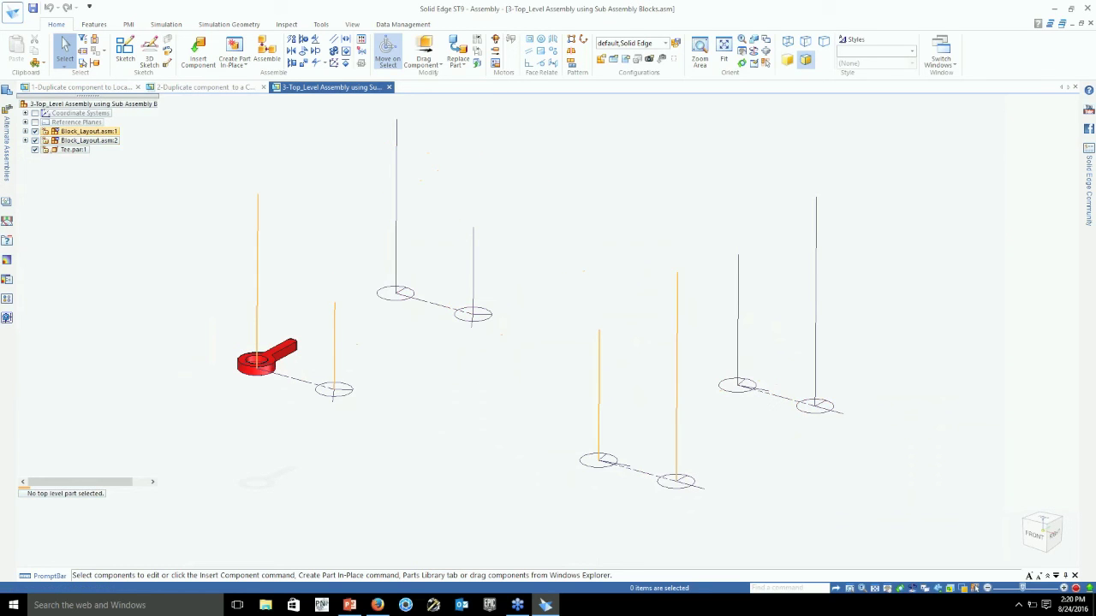
Set up Duplicate Component with Tee.par as the component and the circular sketch block beneath it as the from reference.
{"action": "scroll", "coordinate": [255, 239], "scroll_direction": "down", "scroll_amount": 3}
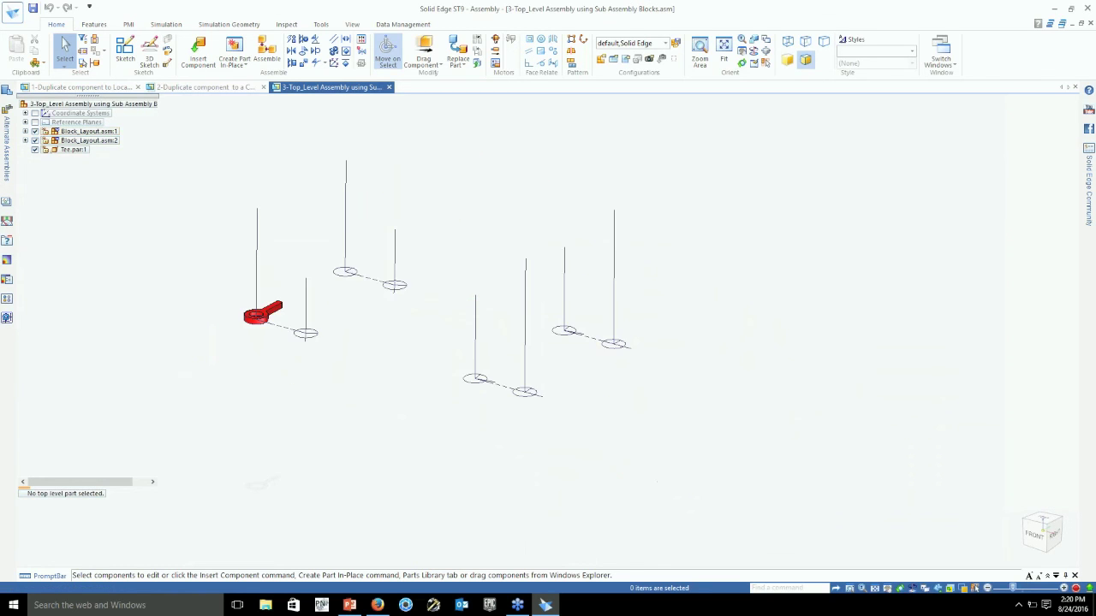
{"action": "left_click", "coordinate": [571, 62]}
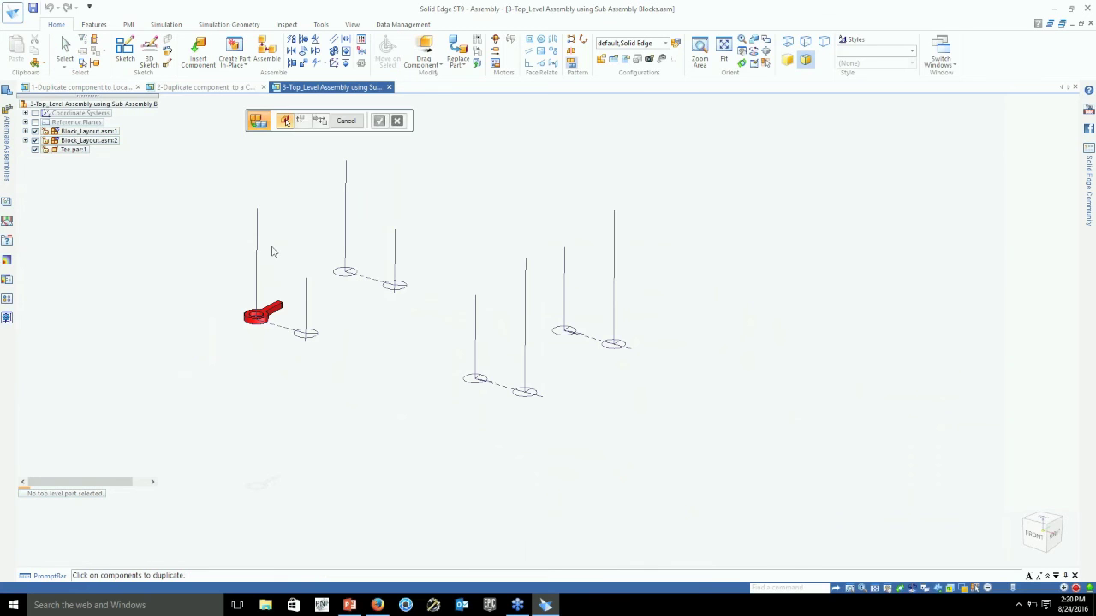
{"action": "left_click", "coordinate": [262, 308]}
{"action": "right_click", "coordinate": [259, 322]}
{"action": "scroll", "coordinate": [260, 322], "scroll_direction": "up", "scroll_amount": 3}
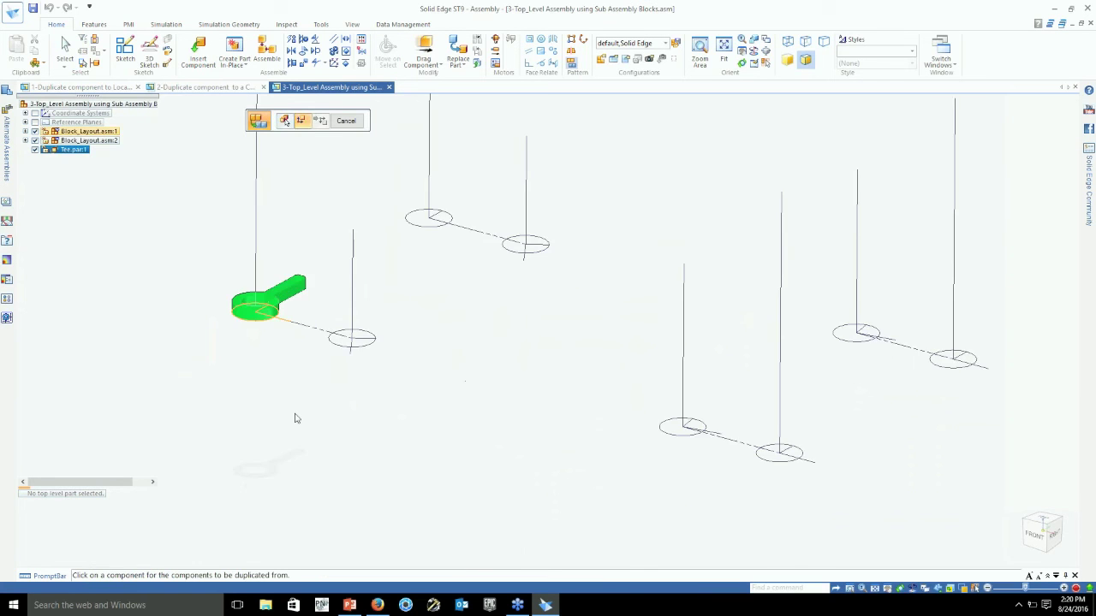
{"action": "scroll", "coordinate": [294, 417], "scroll_direction": "down", "scroll_amount": 1}
{"action": "left_click", "coordinate": [395, 267]}
{"action": "left_click", "coordinate": [396, 266]}
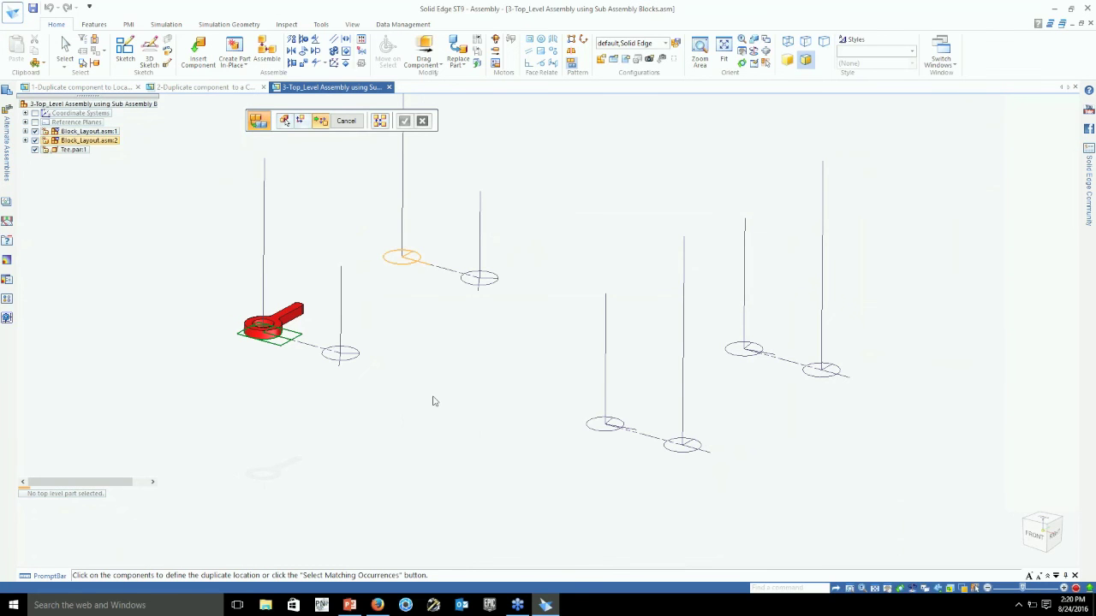
Duplicate the tee onto all matching block occurrences in both layouts, then accept and finish the pattern.
{"action": "left_click", "coordinate": [380, 126]}
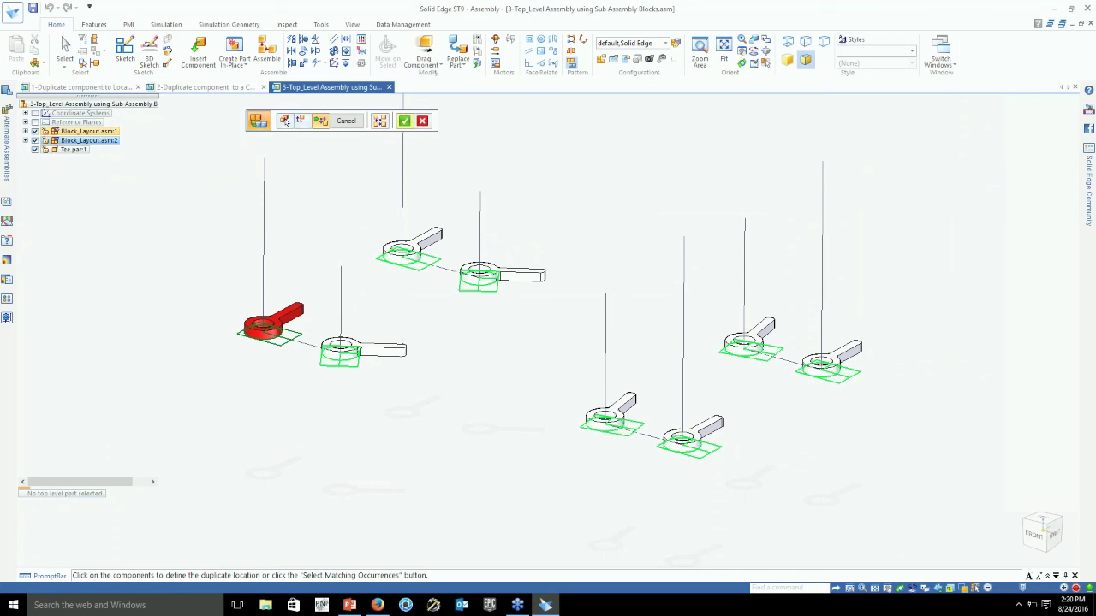
{"action": "left_click", "coordinate": [405, 121]}
{"action": "key", "text": "ctrl+t"}
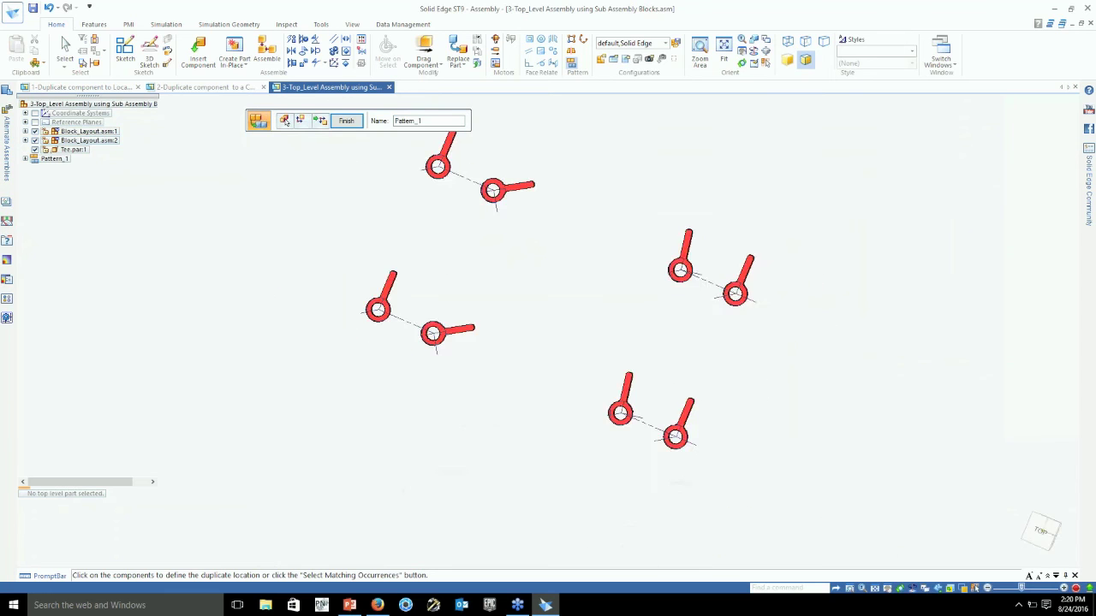
{"action": "middle_click_drag", "start_coordinate": [605, 315], "coordinate": [464, 190]}
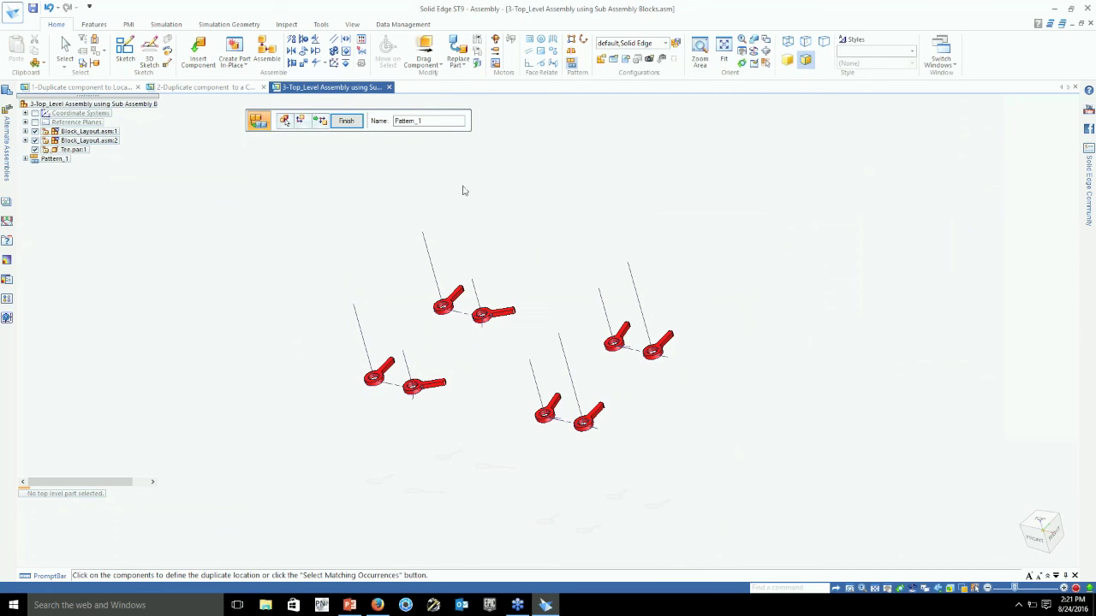
{"action": "left_click", "coordinate": [64, 47]}
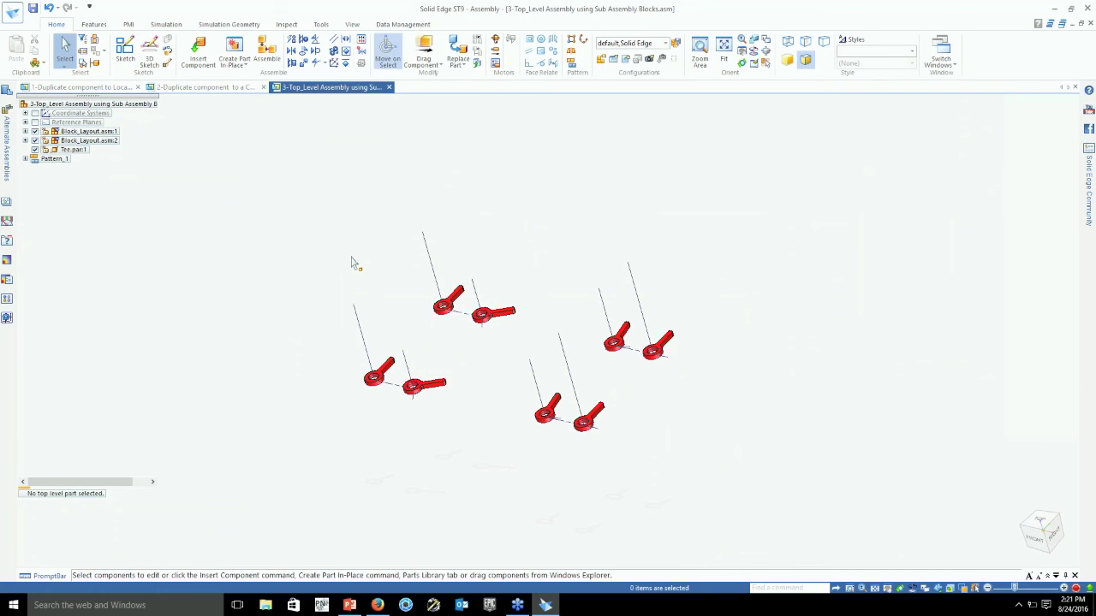
Copy Block_Layout.asm:2 away from the original along the steering wheel axis and rotate the copy by -90 degrees.
{"action": "left_click", "coordinate": [89, 140]}
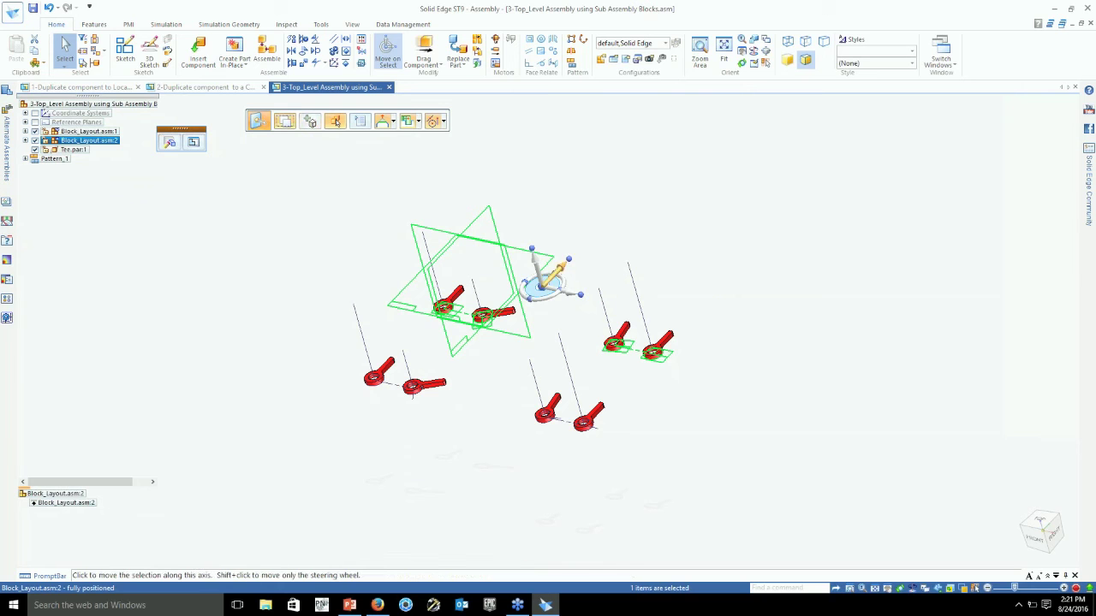
{"action": "left_click_drag", "start_coordinate": [551, 272], "coordinate": [614, 203], "text": "ctrl"}
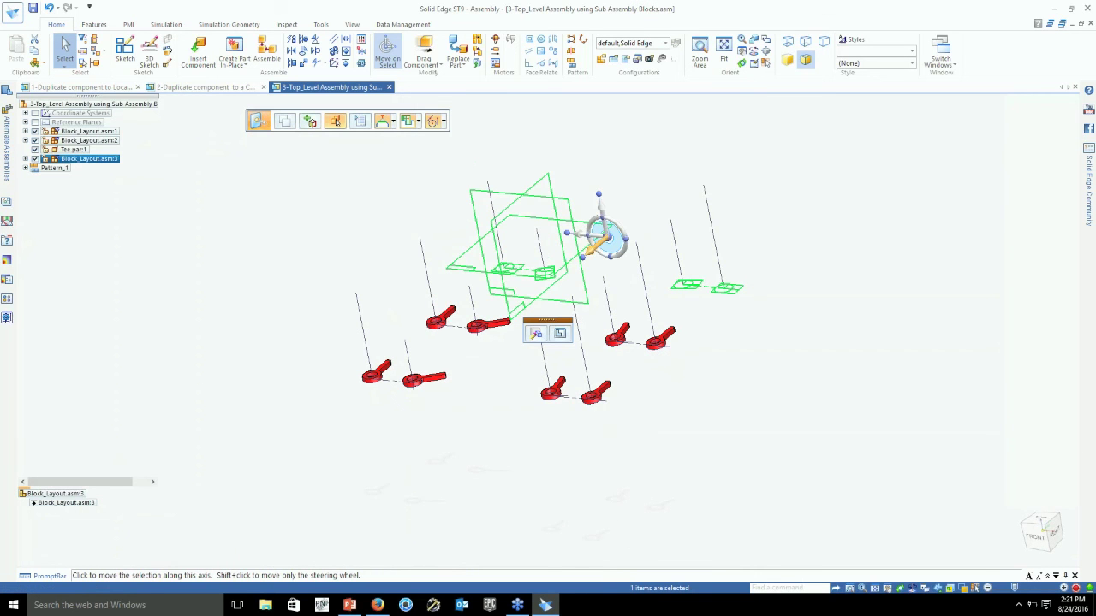
{"action": "left_click", "coordinate": [605, 244]}
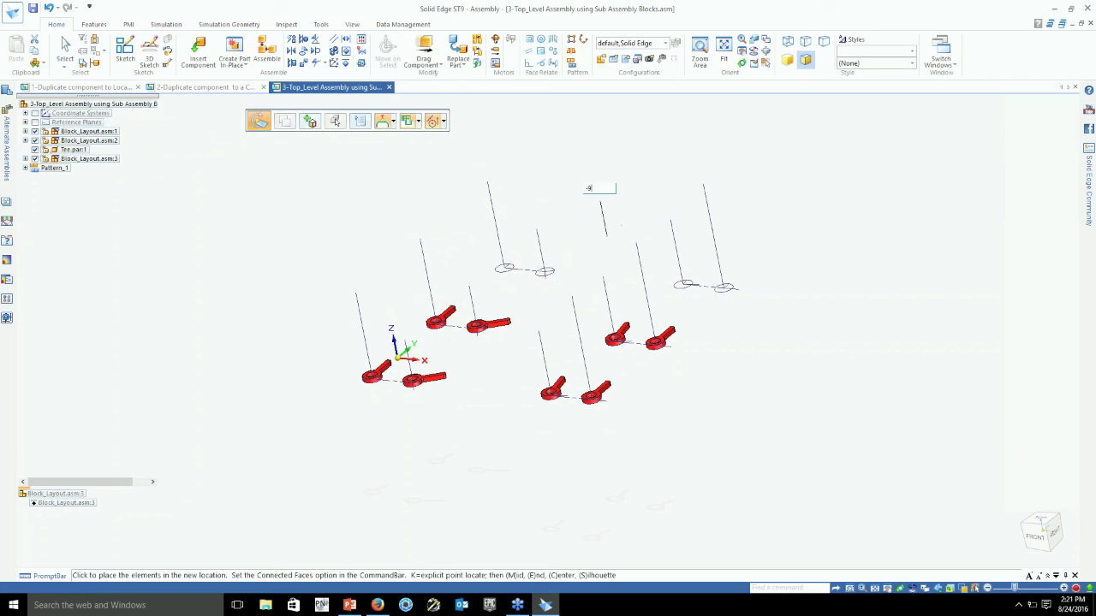
{"action": "type", "text": "0"}
{"action": "key", "text": "Return"}
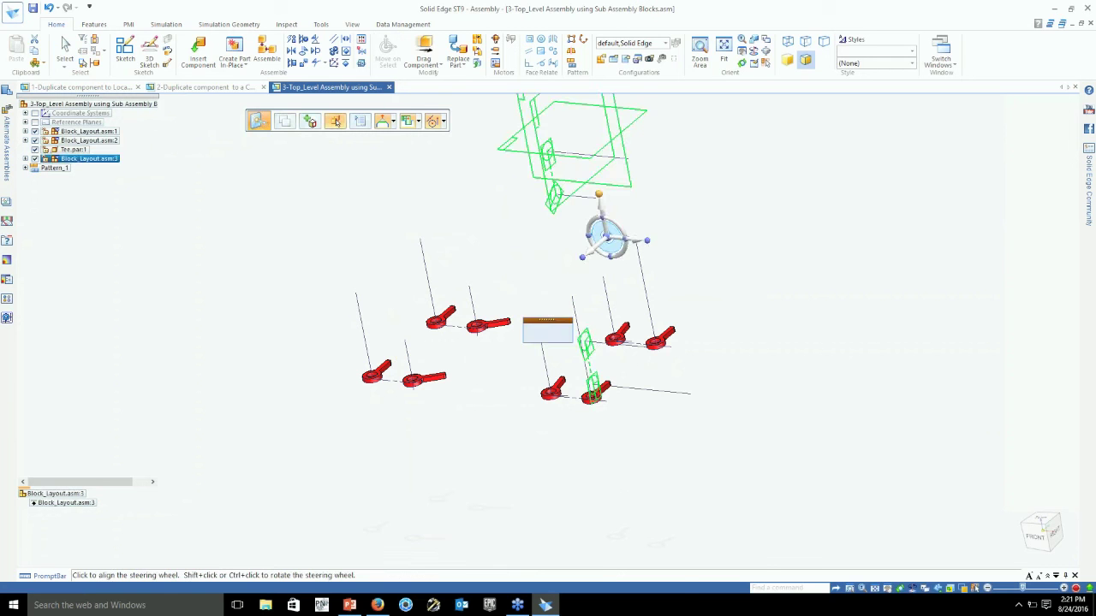
{"action": "key", "text": "Escape"}
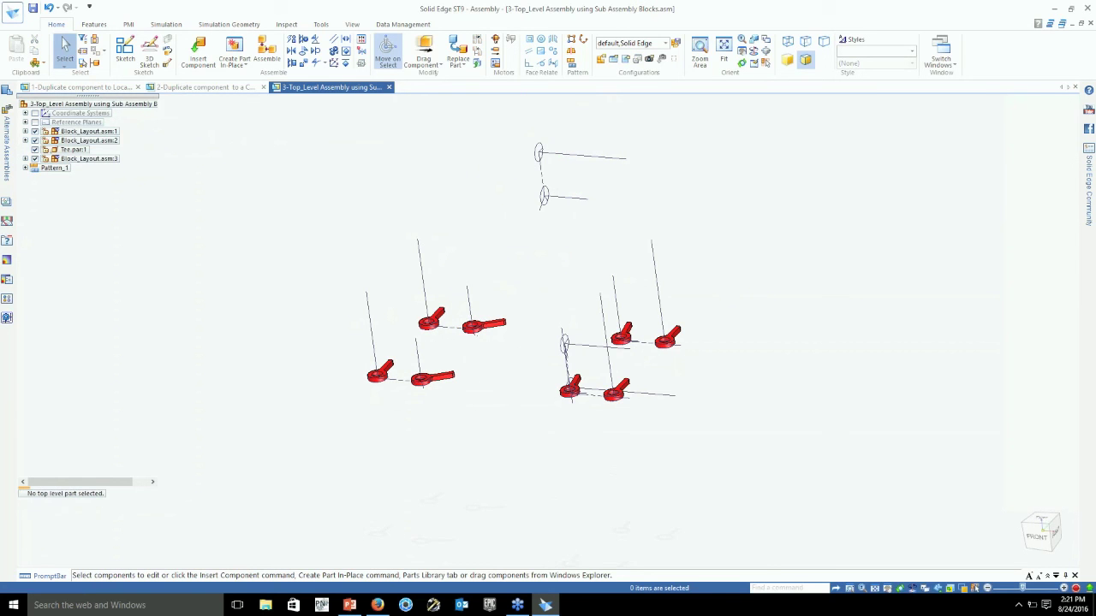
Edit Pattern_1 to add tee duplicates on the blocks of the rotated Block_Layout.asm:3 and accept the change.
{"action": "left_click", "coordinate": [54, 168]}
{"action": "left_click", "coordinate": [169, 168]}
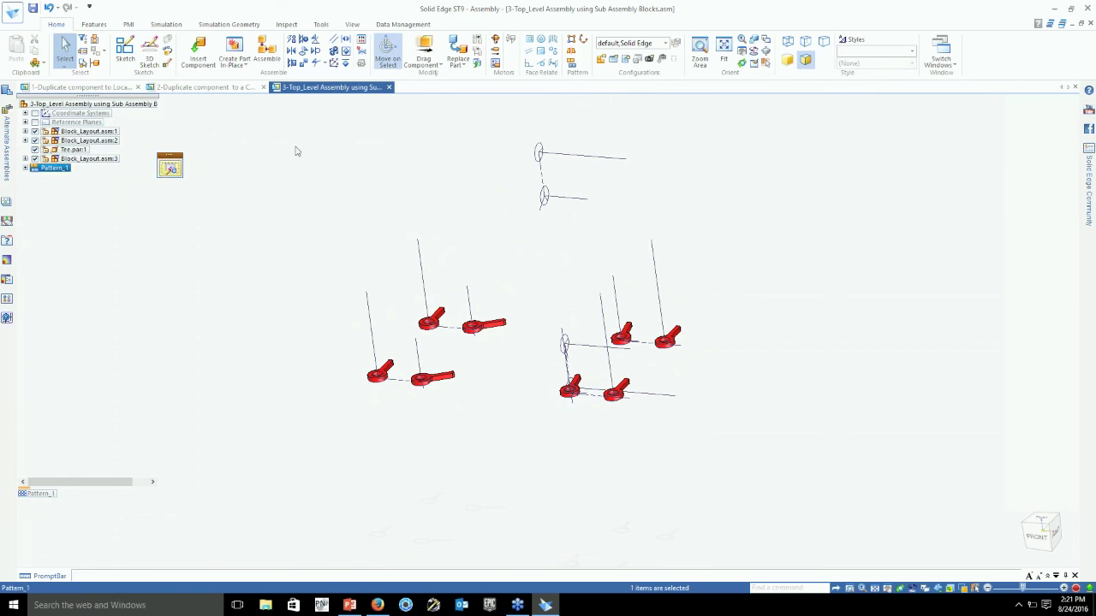
{"action": "left_click", "coordinate": [539, 154]}
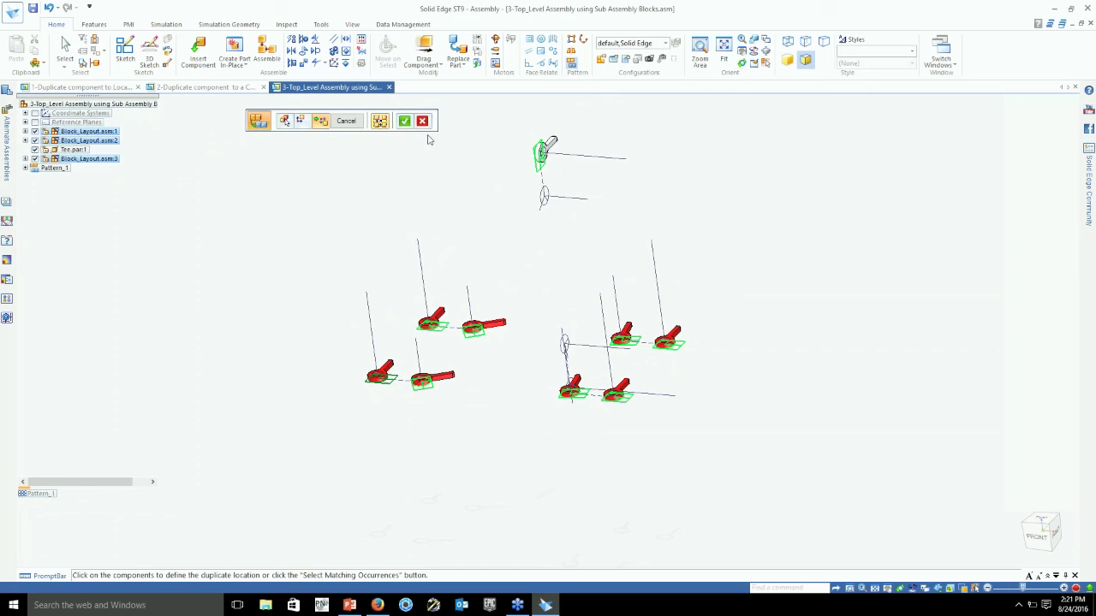
{"action": "right_click", "coordinate": [435, 171]}
{"action": "middle_click_drag", "start_coordinate": [421, 265], "coordinate": [424, 338]}
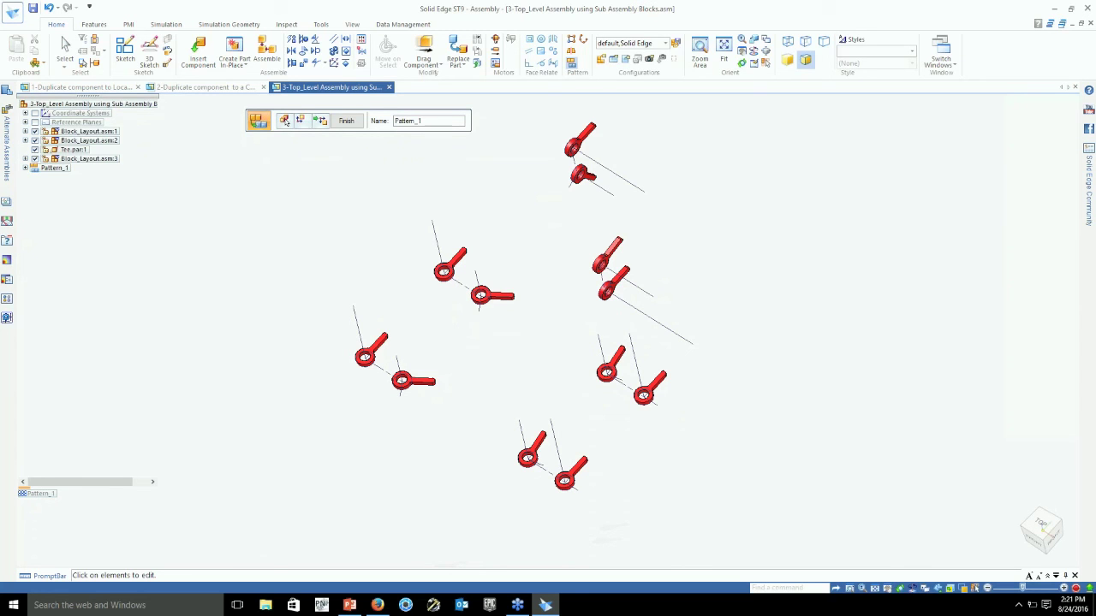
{"action": "mouse_move", "coordinate": [381, 607]}
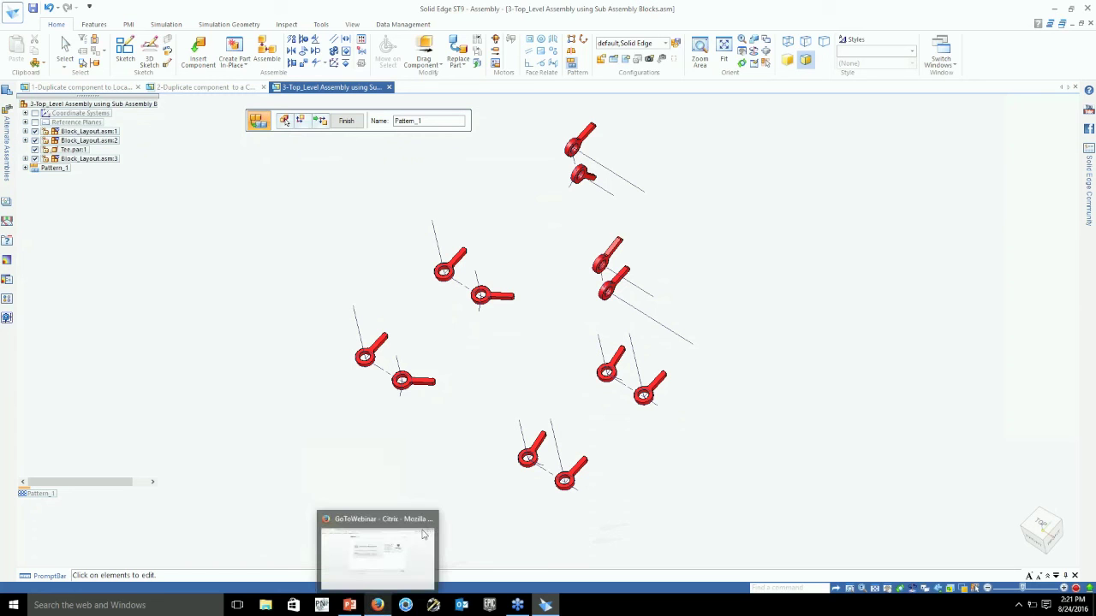
{"action": "left_click", "coordinate": [349, 605]}
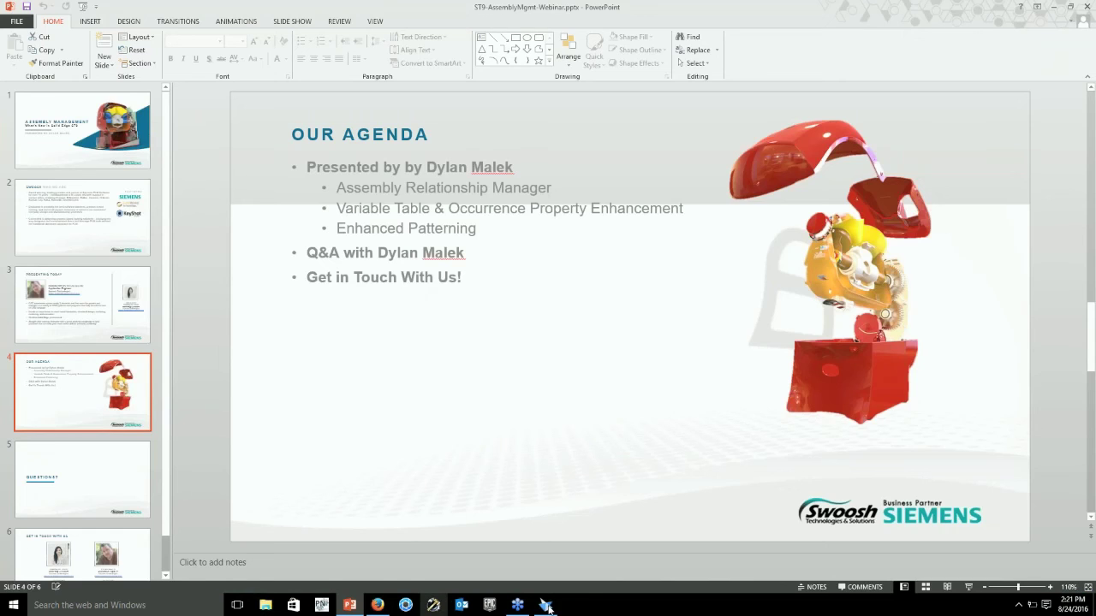
{"action": "left_click", "coordinate": [545, 605]}
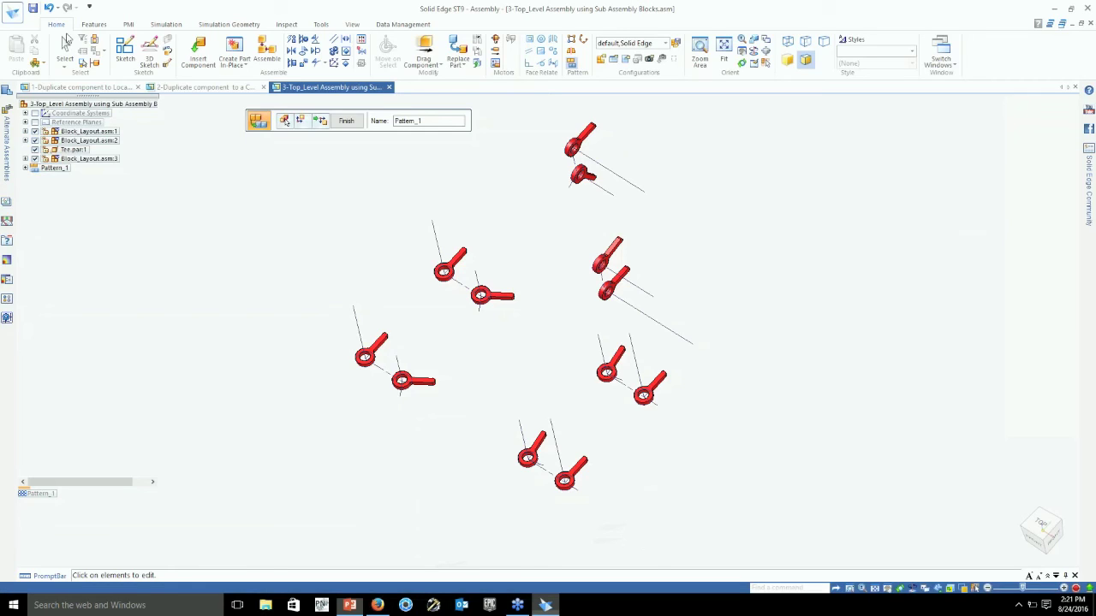
{"action": "left_click", "coordinate": [12, 12]}
{"action": "left_click", "coordinate": [16, 89]}
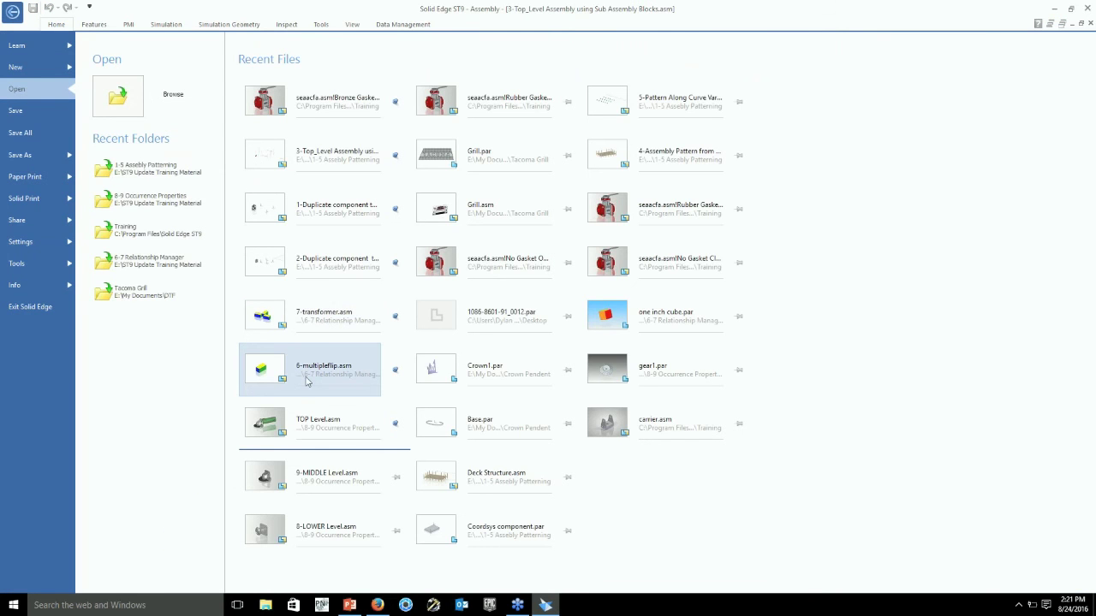
{"action": "left_click", "coordinate": [463, 606]}
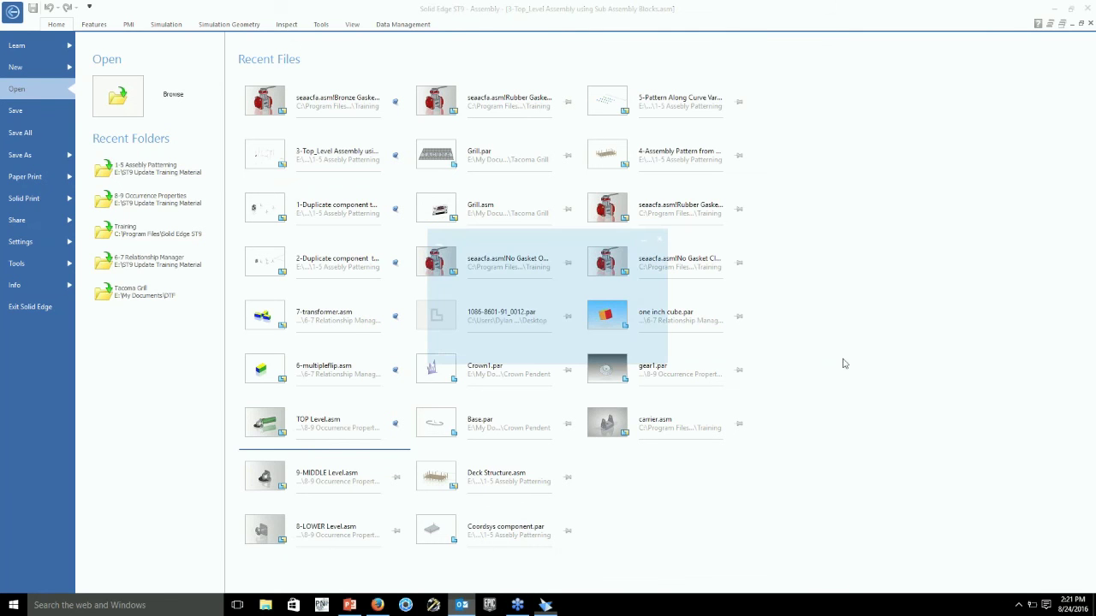
Switch to the PowerPoint presentation and start the slide show at the "Our Agenda" slide.
{"action": "left_click", "coordinate": [351, 605]}
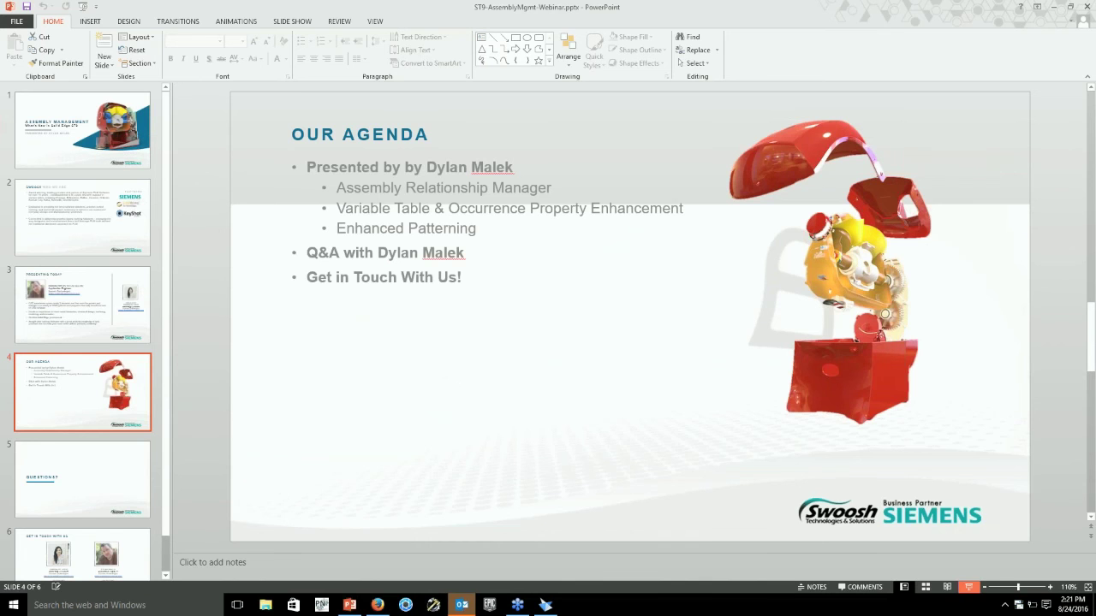
{"action": "left_click", "coordinate": [968, 587]}
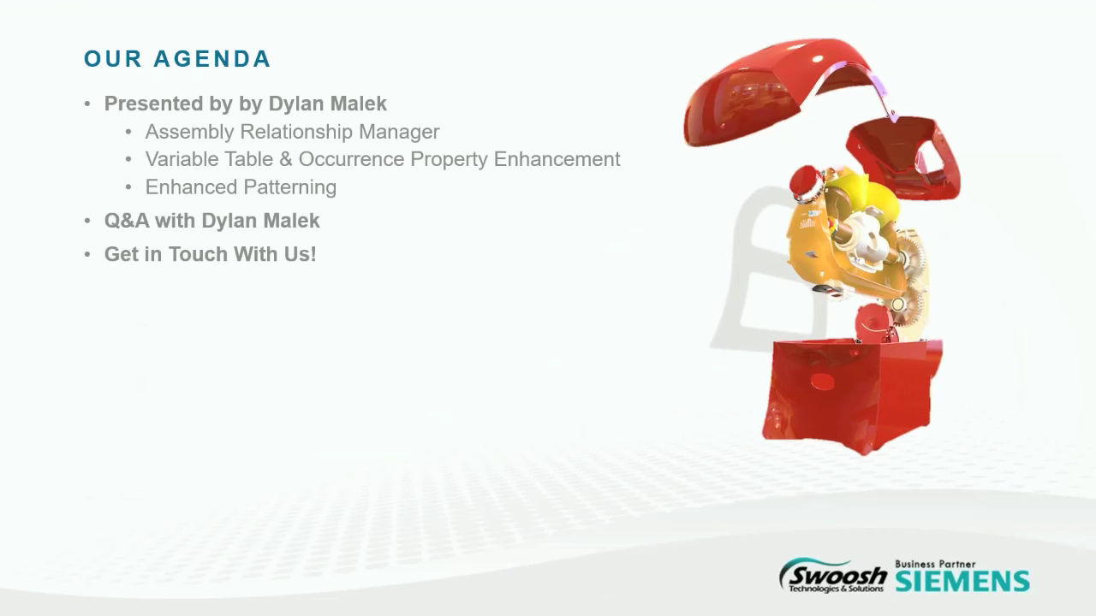
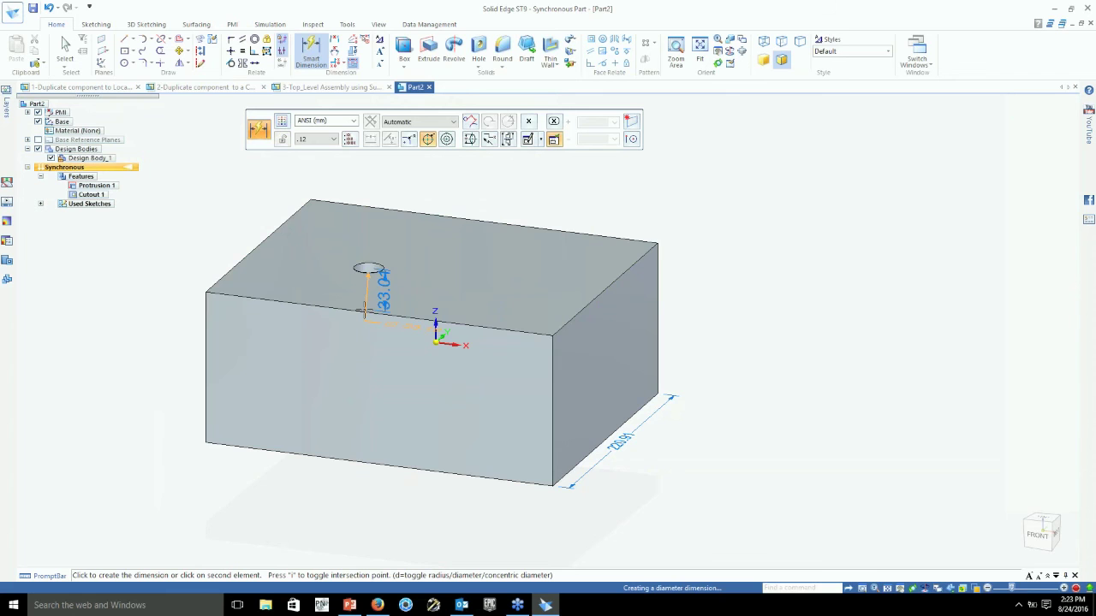
Add a linear Smart Dimension to the hole on the block's top face and place it outside the block beside the hole.
{"action": "middle_click_drag", "start_coordinate": [366, 311], "coordinate": [245, 288]}
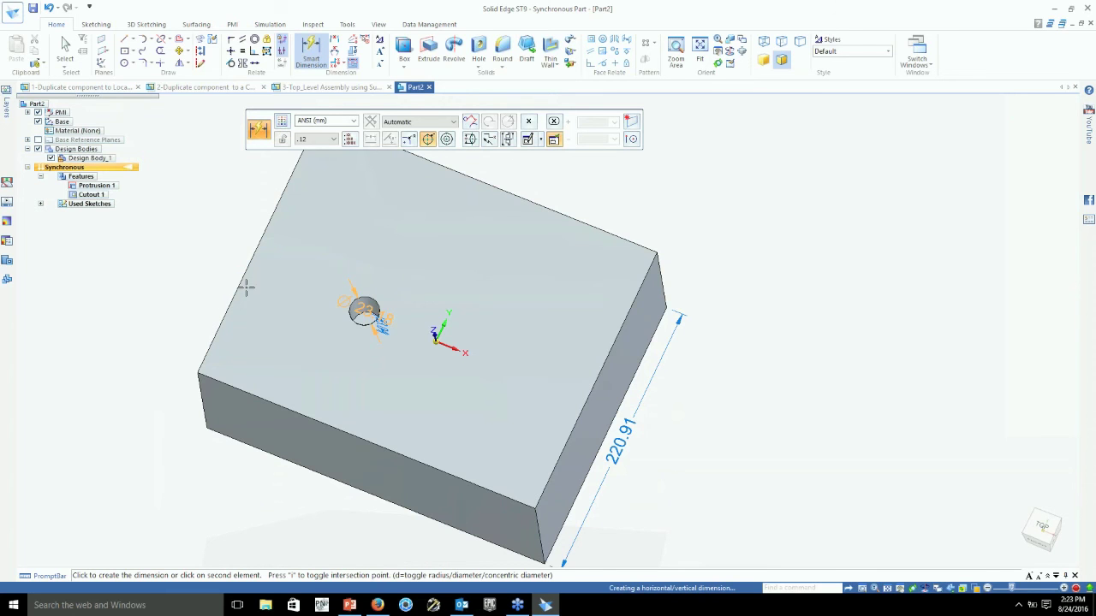
{"action": "left_click", "coordinate": [243, 281]}
{"action": "left_click", "coordinate": [205, 255]}
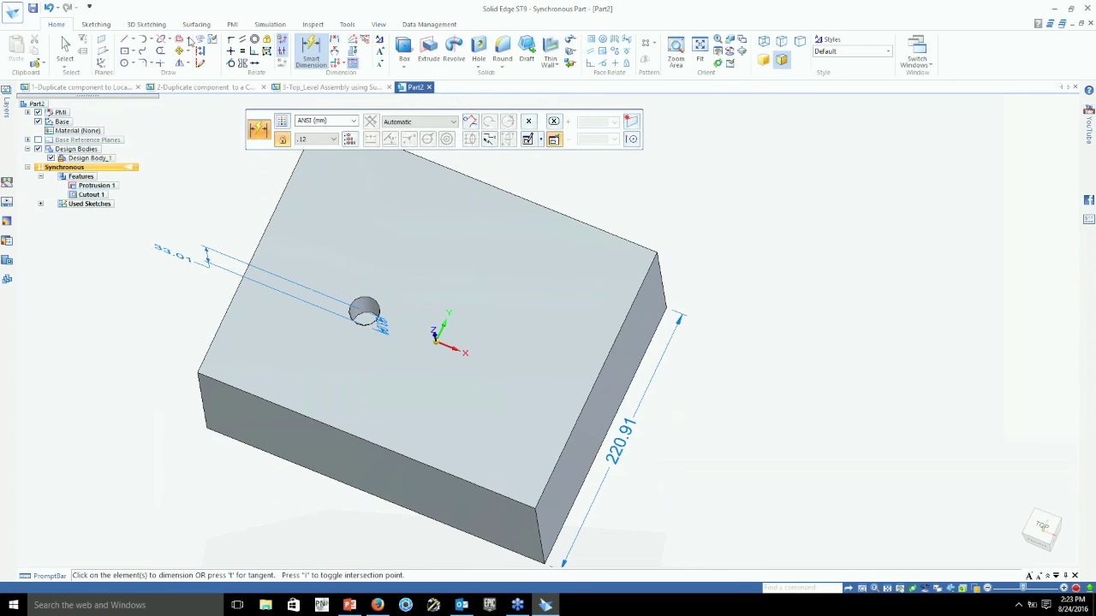
Open the Variable Table for Part2, uncover the model behind it and lock the dimension Linear_2.
{"action": "left_click", "coordinate": [347, 24]}
{"action": "left_click", "coordinate": [191, 40]}
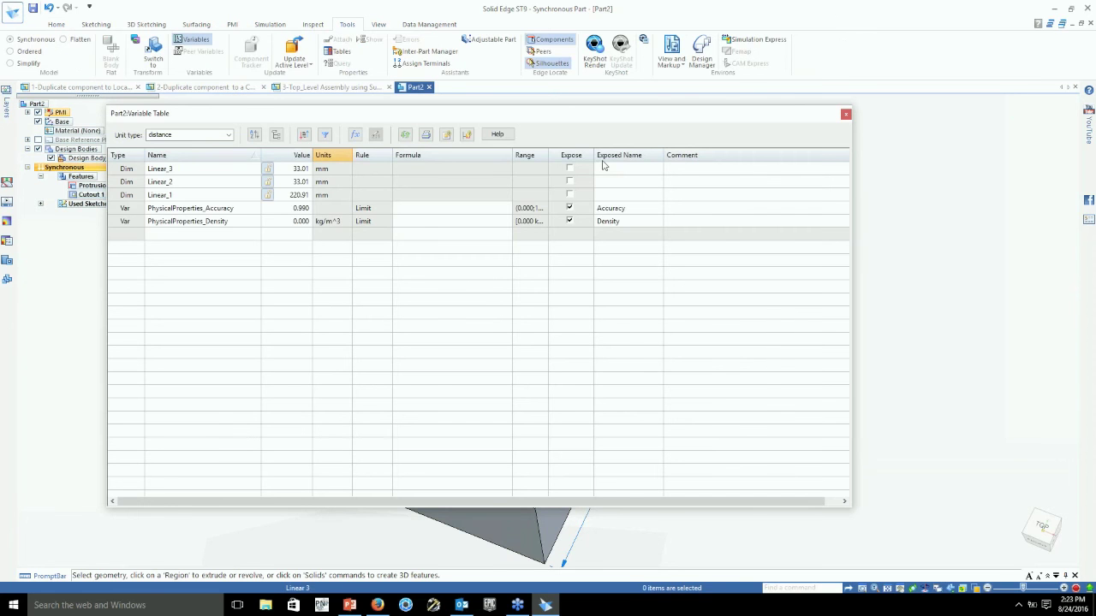
{"action": "left_click_drag", "start_coordinate": [410, 113], "coordinate": [686, 159]}
{"action": "right_click", "coordinate": [625, 429]}
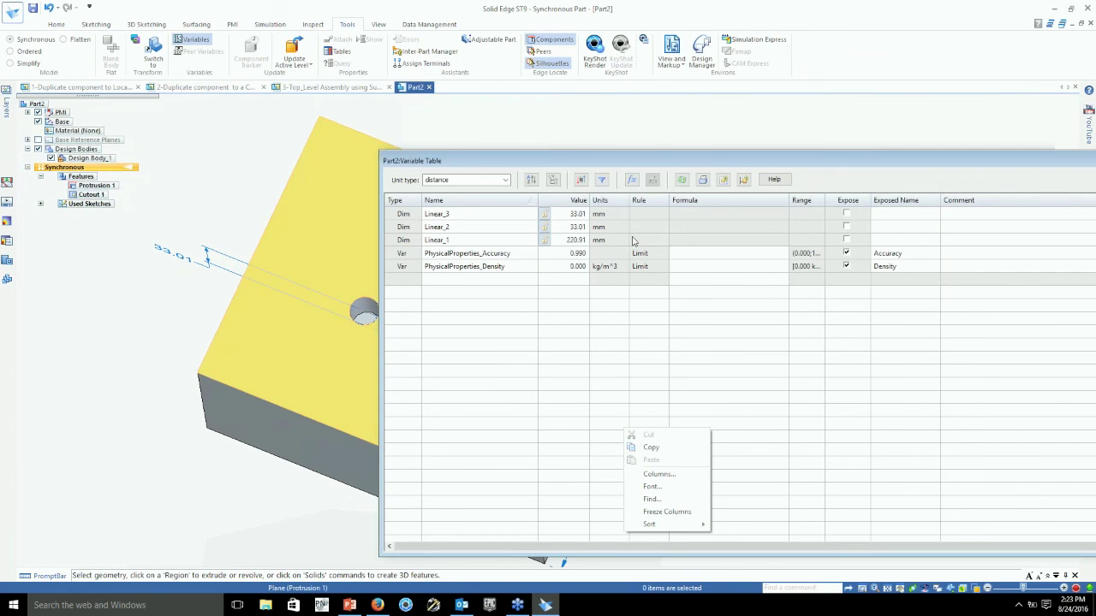
{"action": "left_click", "coordinate": [545, 227]}
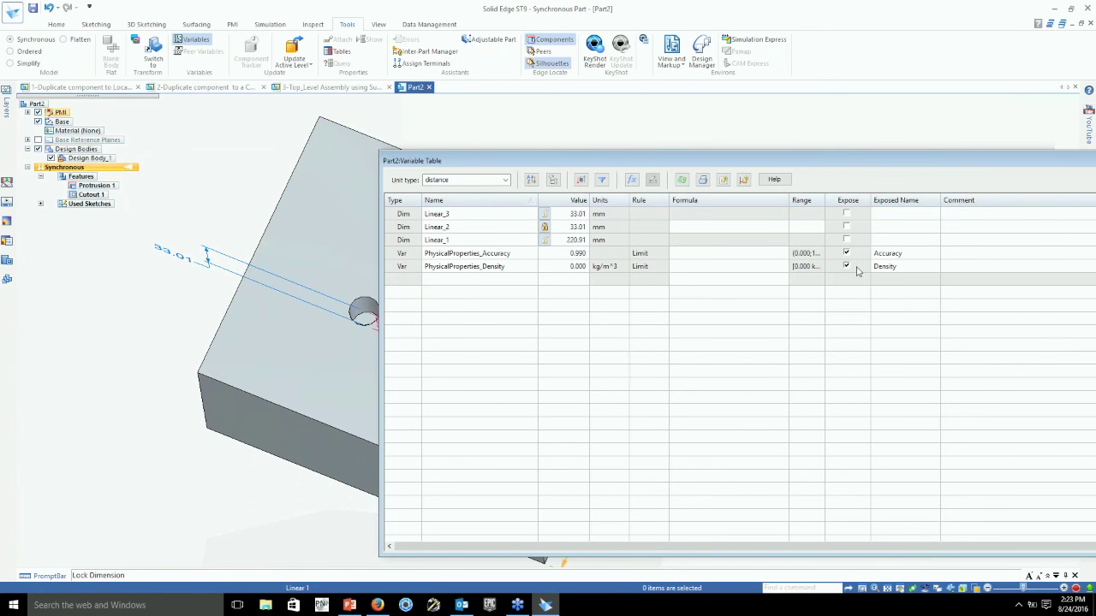
Open the Variable Rule Editor for the dimension Linear_2 and turn on value limiting.
{"action": "left_click_drag", "start_coordinate": [616, 161], "coordinate": [602, 156]}
{"action": "left_click", "coordinate": [409, 224]}
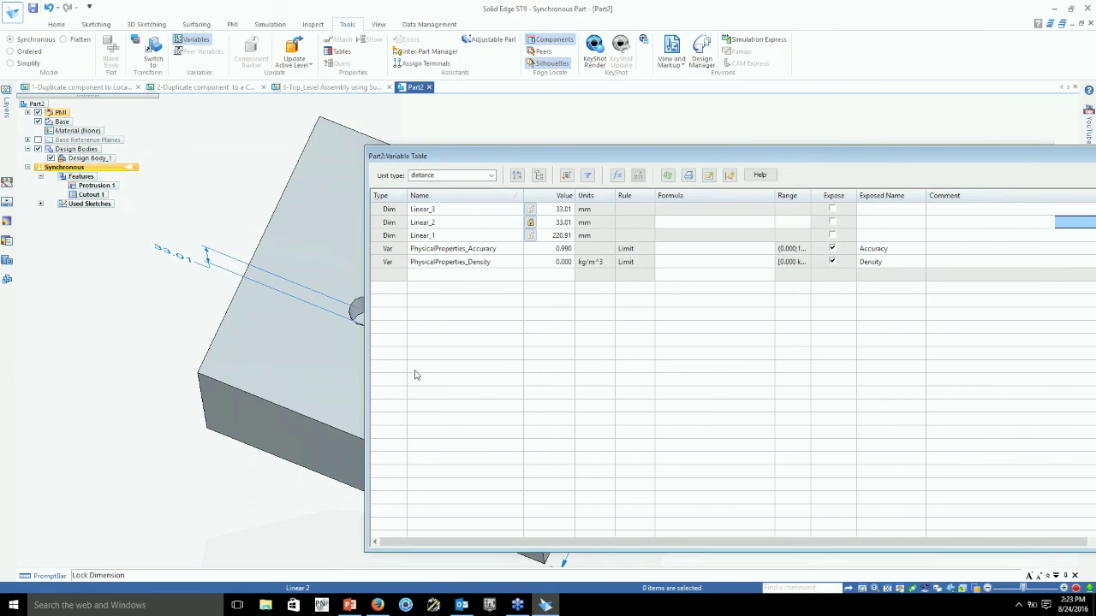
{"action": "right_click", "coordinate": [391, 221]}
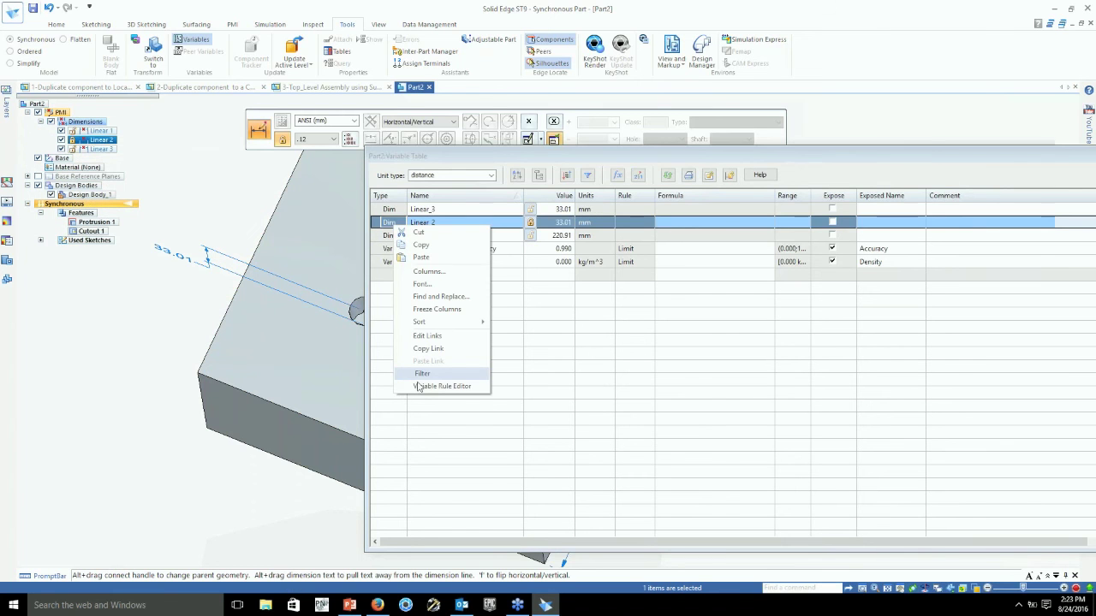
{"action": "left_click", "coordinate": [419, 453]}
{"action": "left_click", "coordinate": [415, 285]}
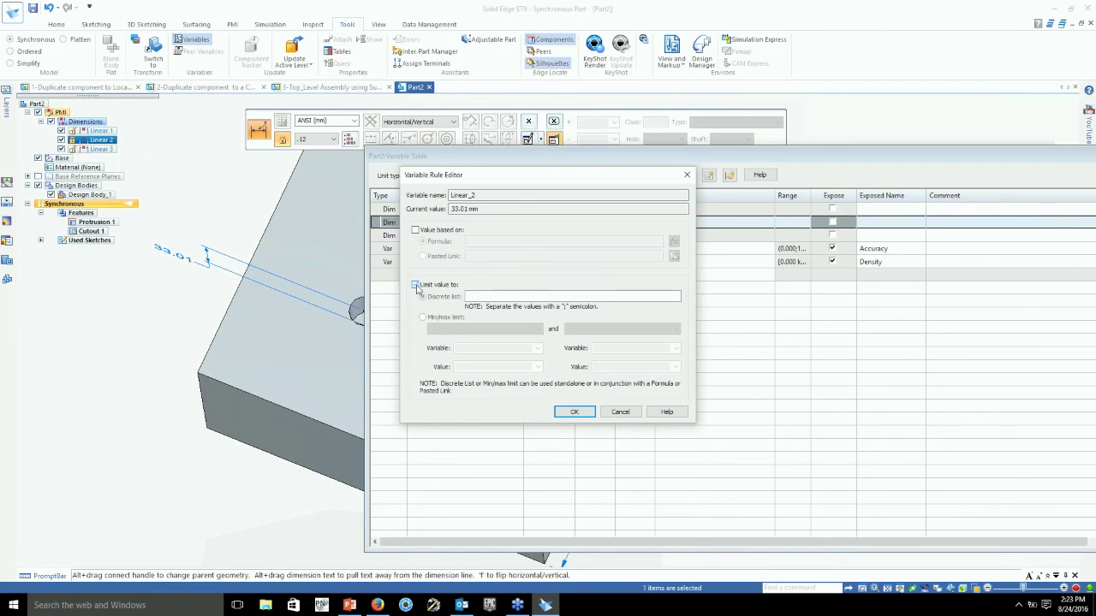
{"action": "left_click", "coordinate": [416, 286]}
Try to give Linear_2 a Min/max limit of greater than or equal to 0, and cancel the rule.
{"action": "left_click", "coordinate": [422, 317]}
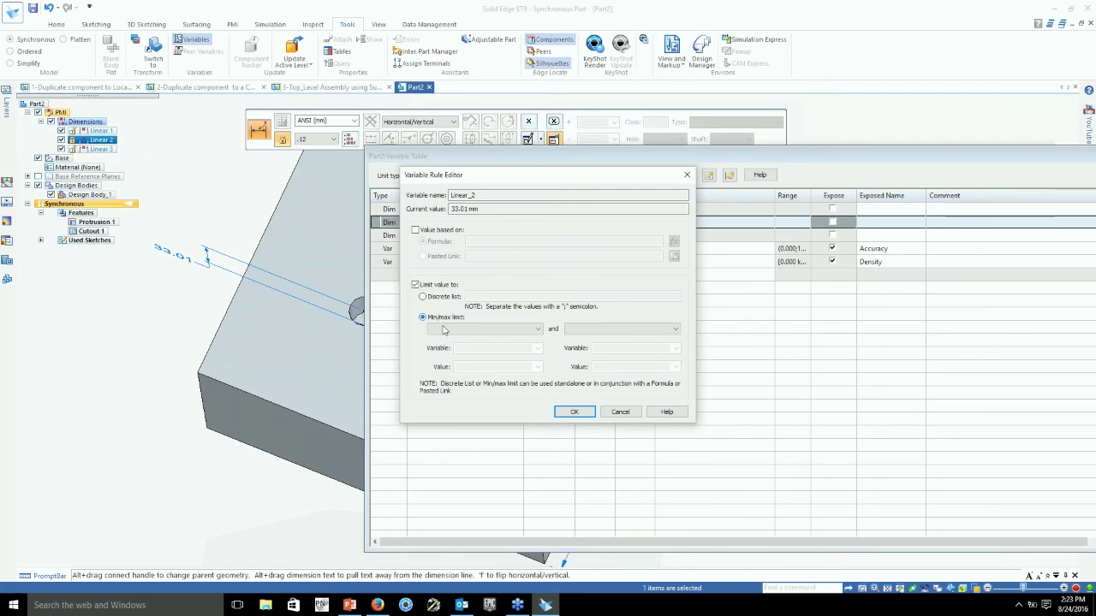
{"action": "left_click", "coordinate": [444, 329]}
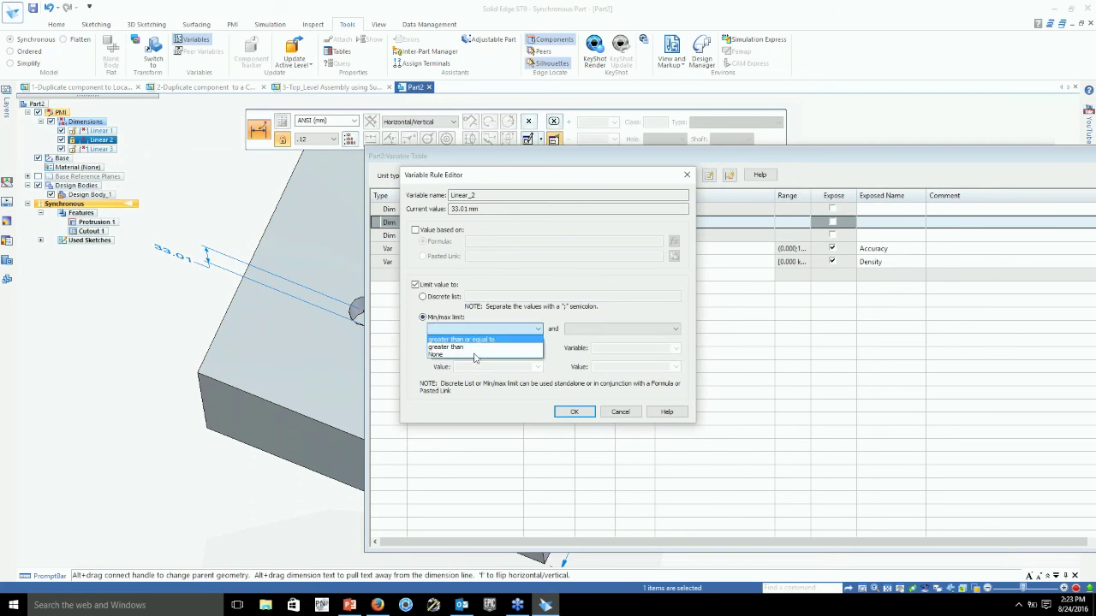
{"action": "left_click", "coordinate": [473, 341]}
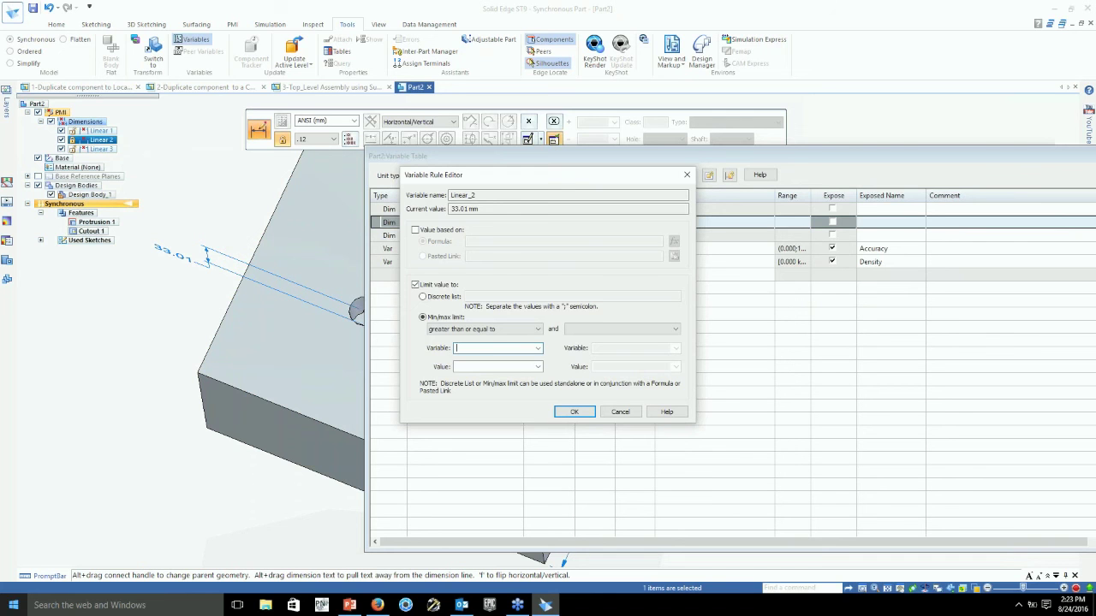
{"action": "type", "text": "0"}
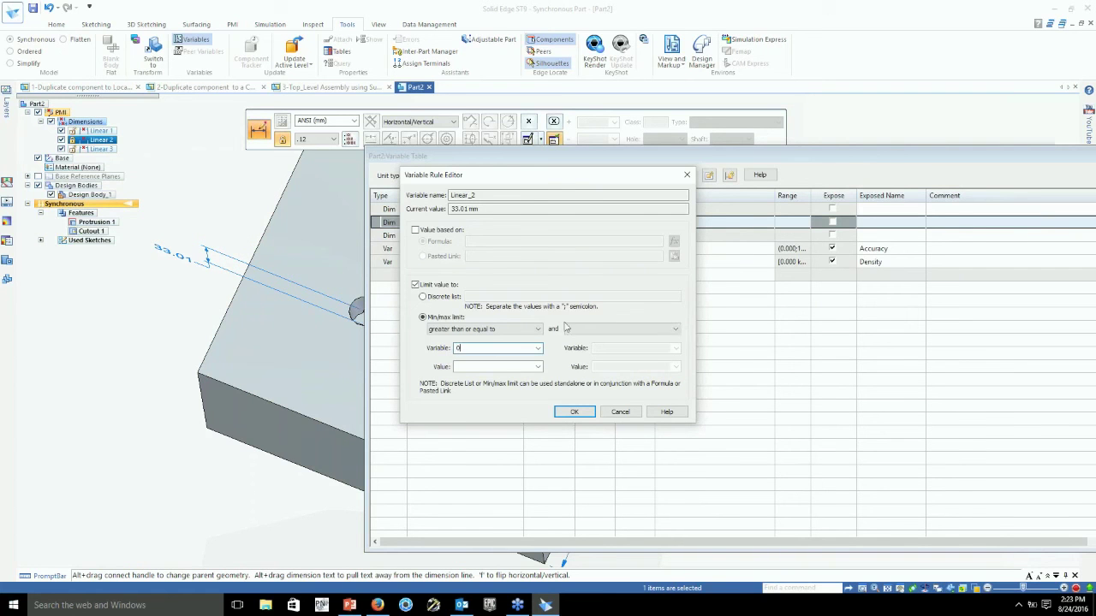
{"action": "key", "text": "Tab"}
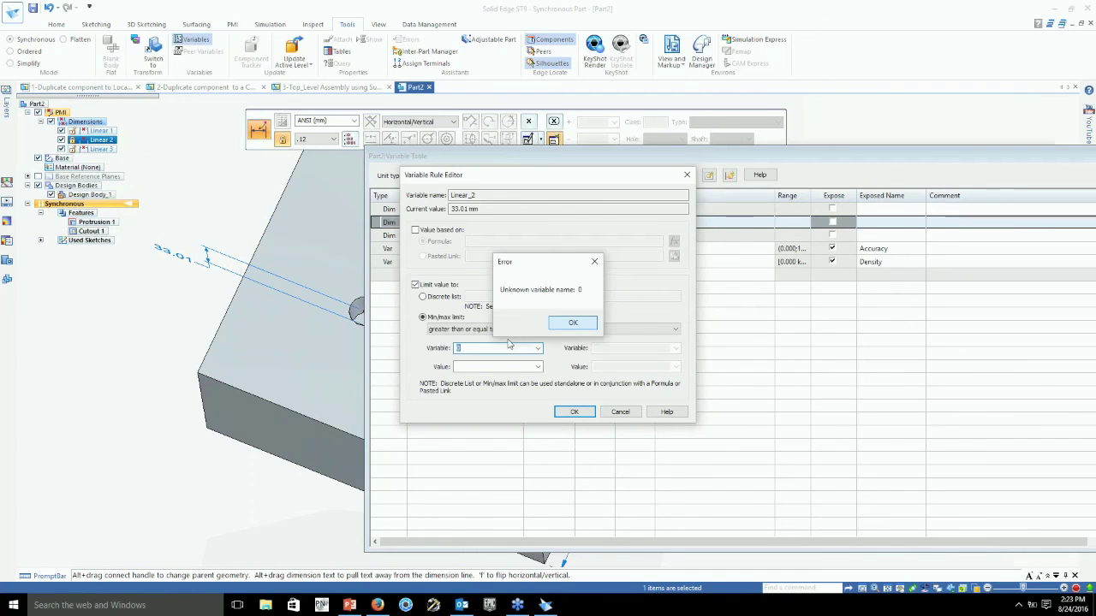
{"action": "key", "text": "Return"}
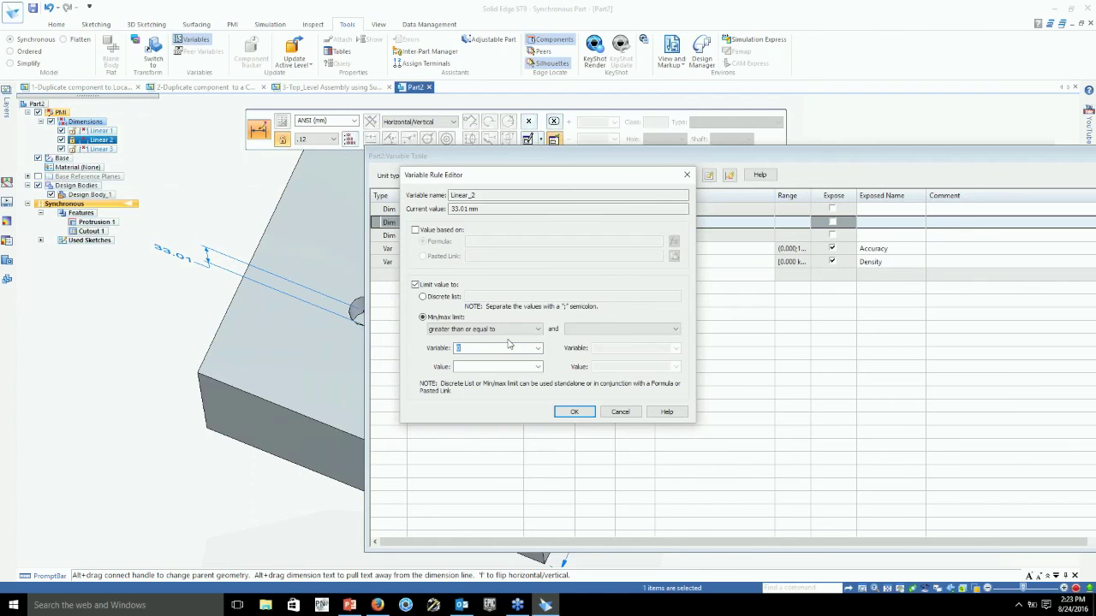
{"action": "key", "text": "Escape"}
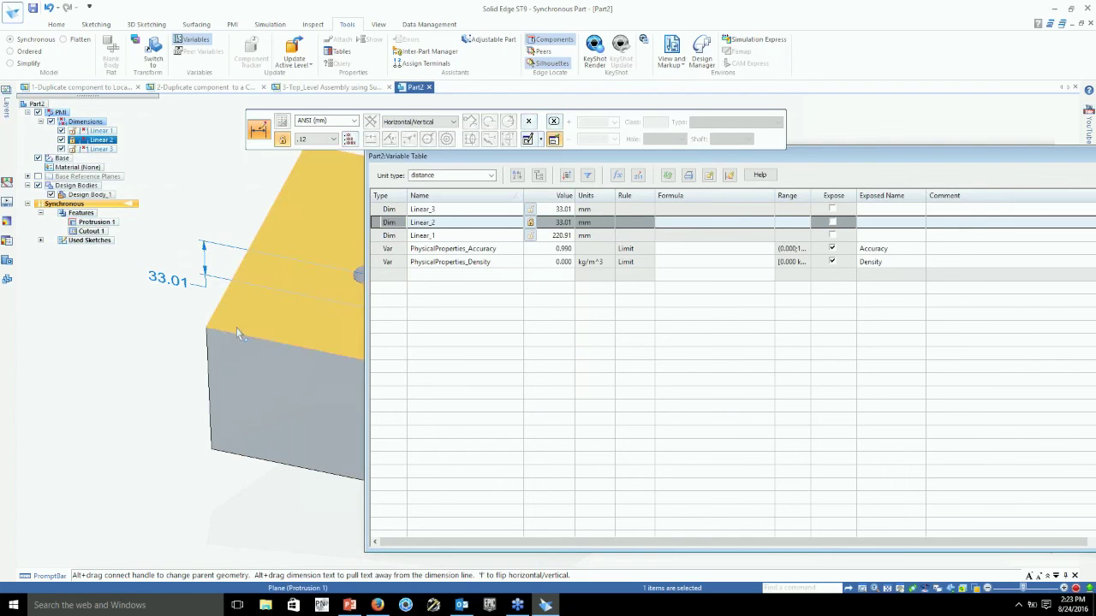
Close the Variable Table of Part2 to uncover the whole block.
{"action": "middle_click_drag", "start_coordinate": [238, 334], "coordinate": [266, 313]}
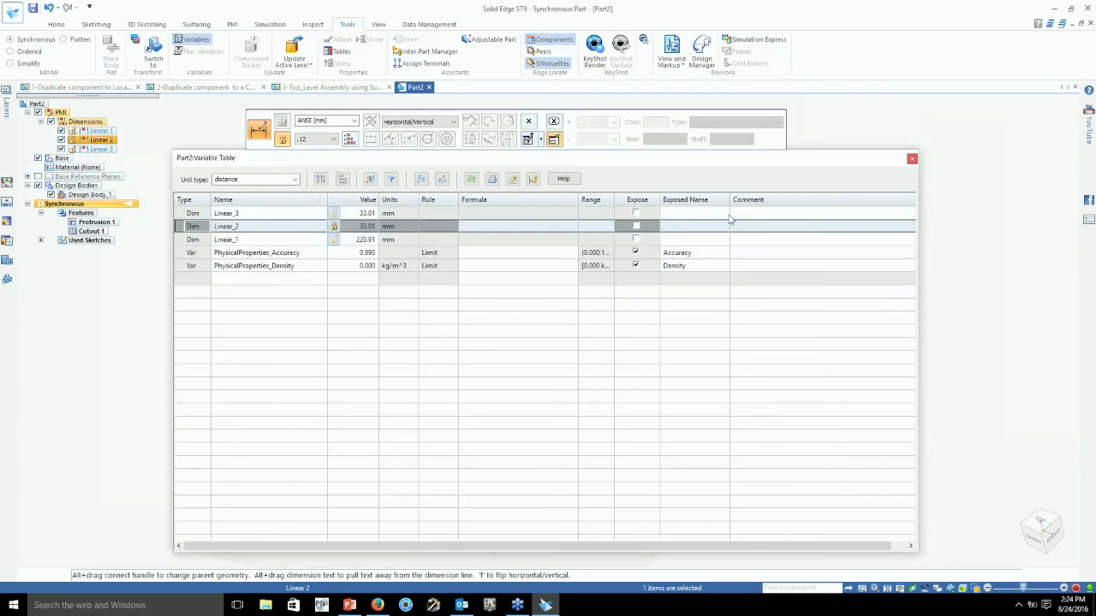
{"action": "left_click", "coordinate": [912, 160]}
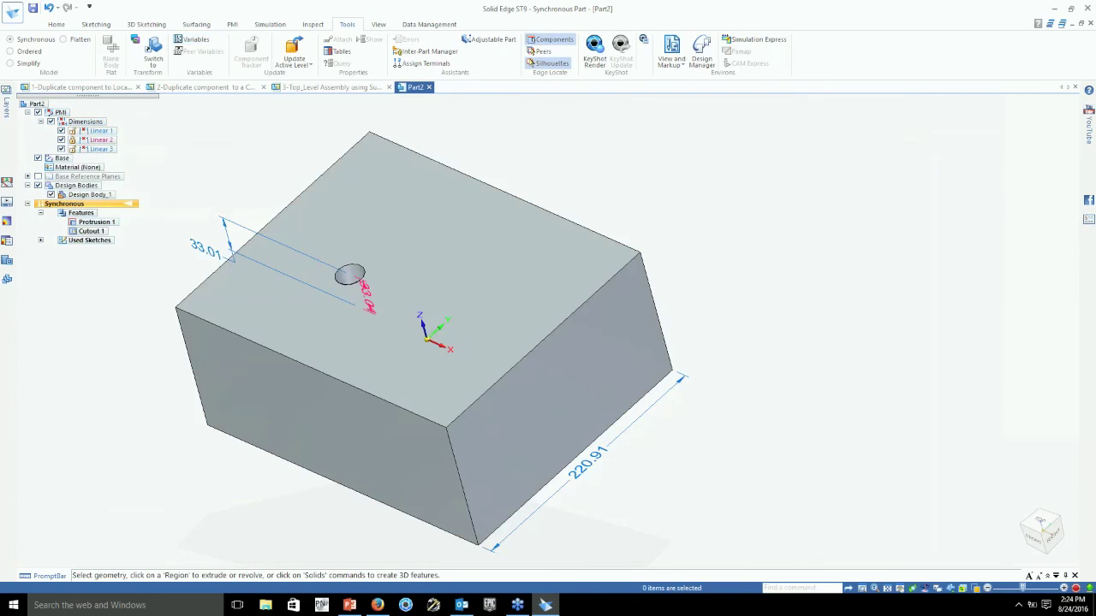
{"action": "middle_click_drag", "start_coordinate": [738, 349], "coordinate": [784, 330]}
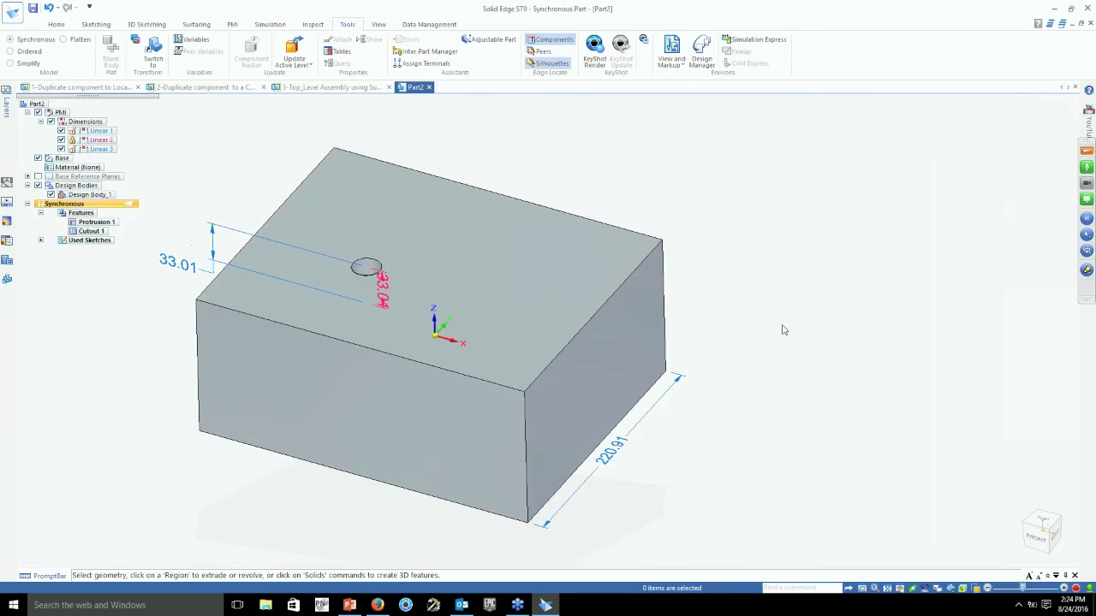
Switch to the "Questions?" slide in PowerPoint and return to Part2 in Solid Edge.
{"action": "key", "text": "alt+Tab"}
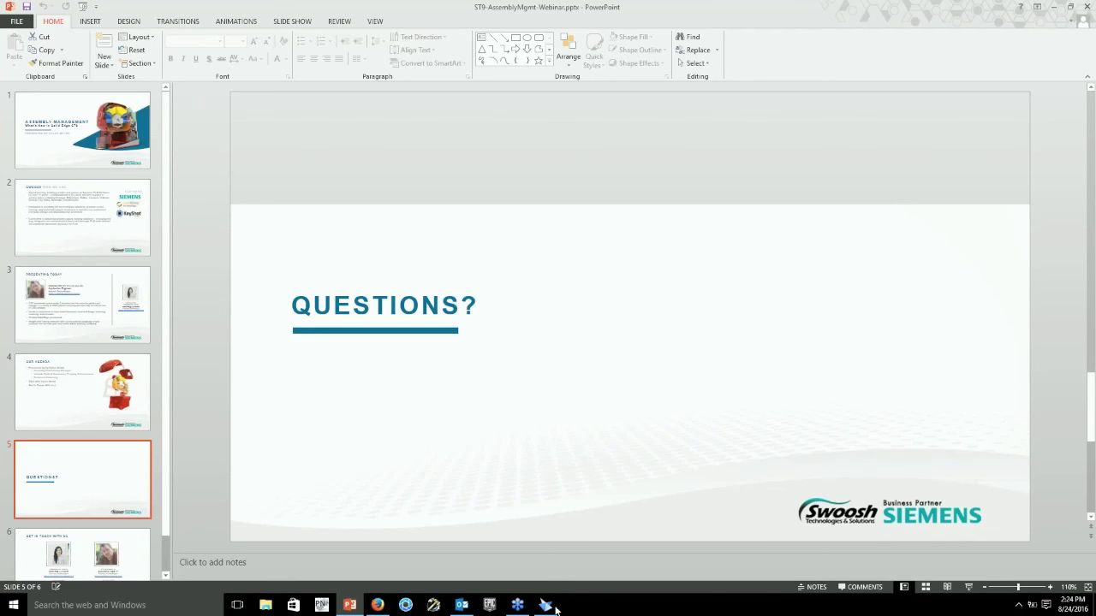
{"action": "mouse_move", "coordinate": [556, 608]}
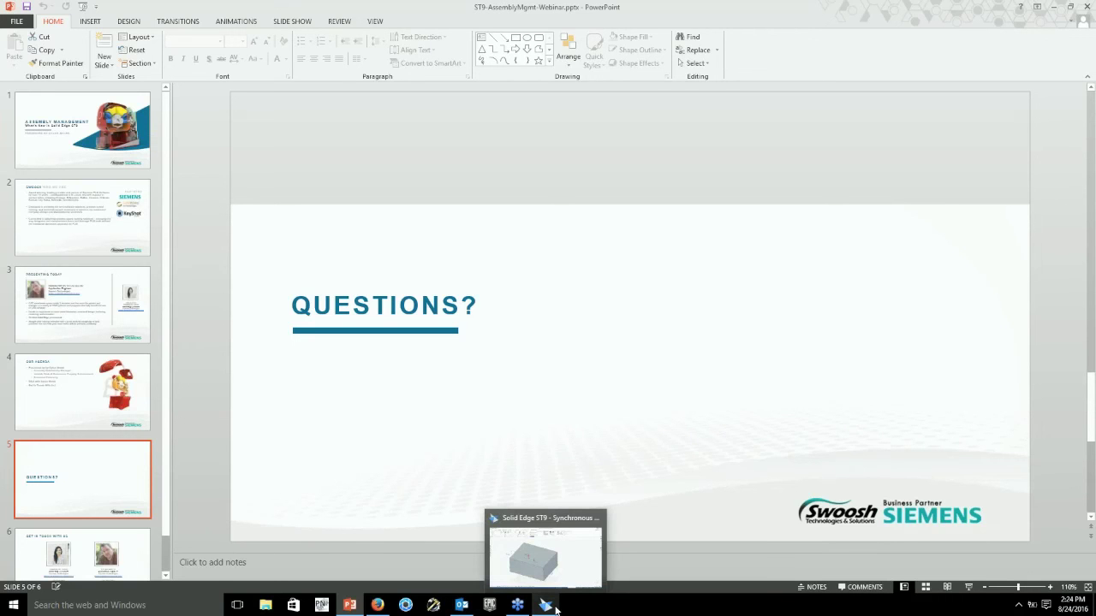
{"action": "left_click", "coordinate": [555, 608]}
Open the Bronze Gasket Open member of seaacfa.asm from the recent files.
{"action": "left_click", "coordinate": [12, 12]}
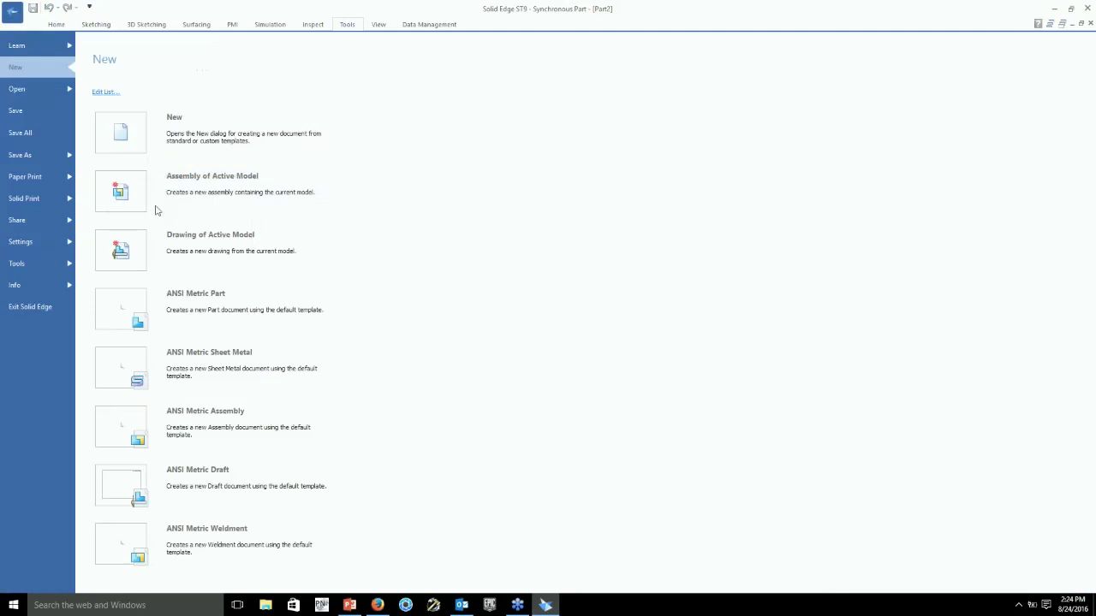
{"action": "left_click", "coordinate": [46, 94]}
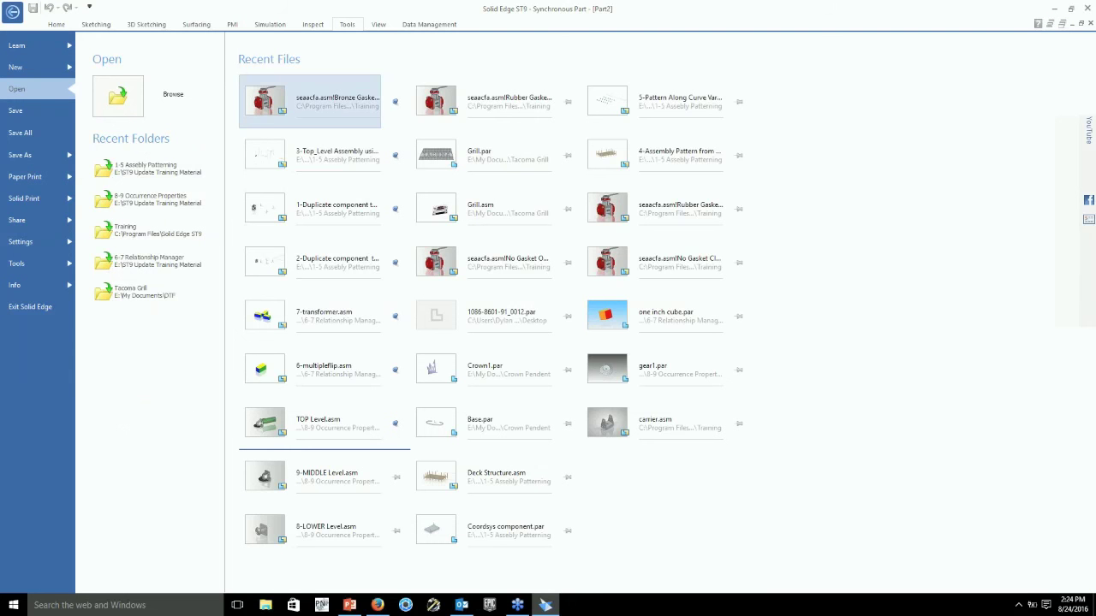
{"action": "left_click", "coordinate": [310, 101]}
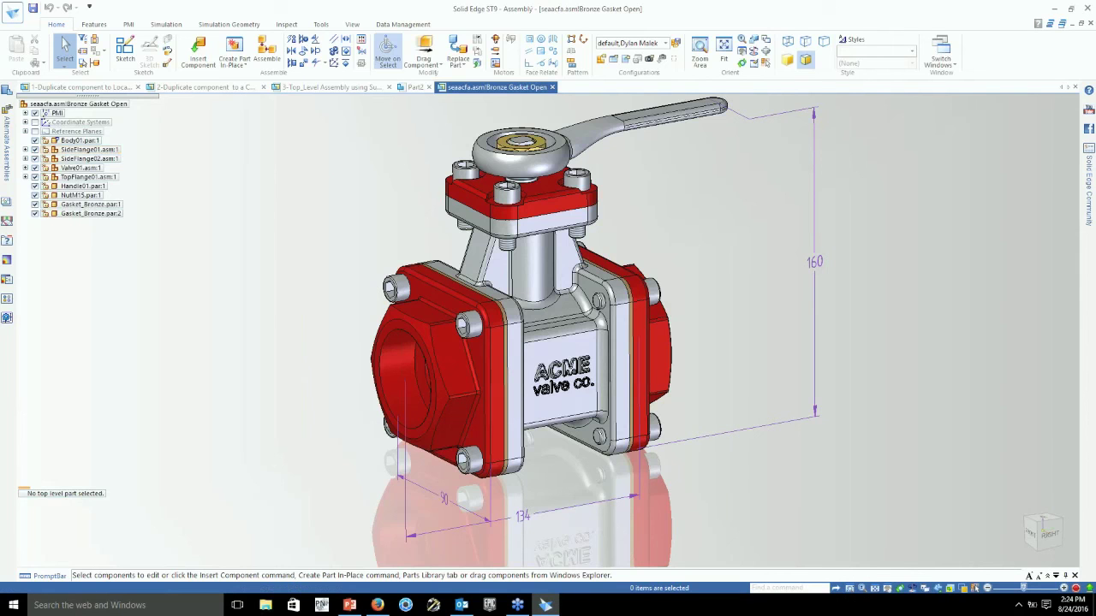
Open the valve assembly's Variable Table and place it over the upper part of the model.
{"action": "left_click", "coordinate": [321, 25]}
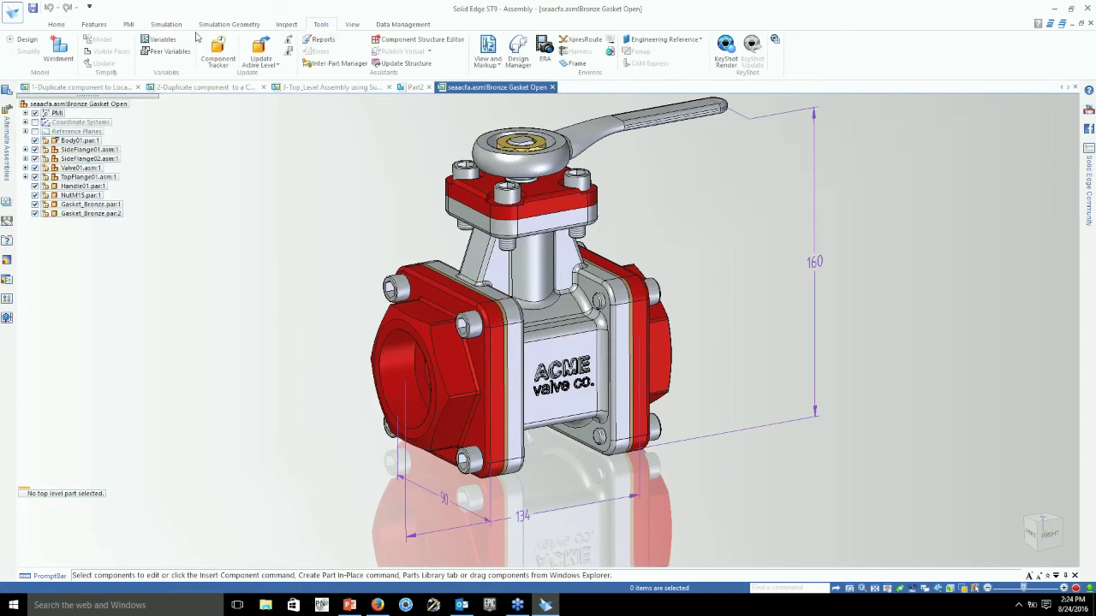
{"action": "left_click", "coordinate": [155, 40]}
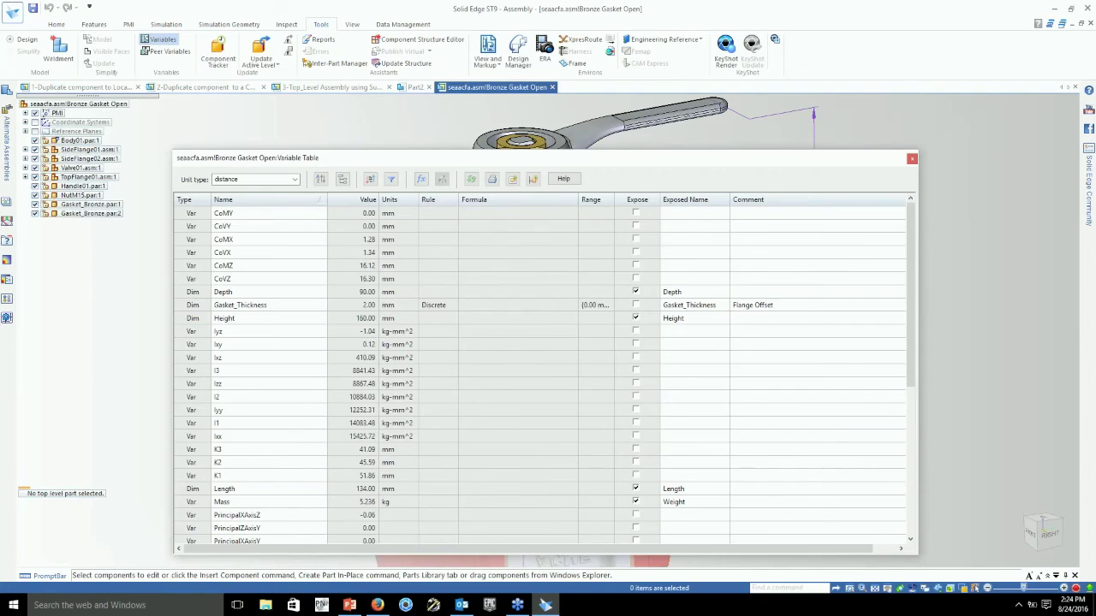
{"action": "left_click_drag", "start_coordinate": [396, 159], "coordinate": [480, 369]}
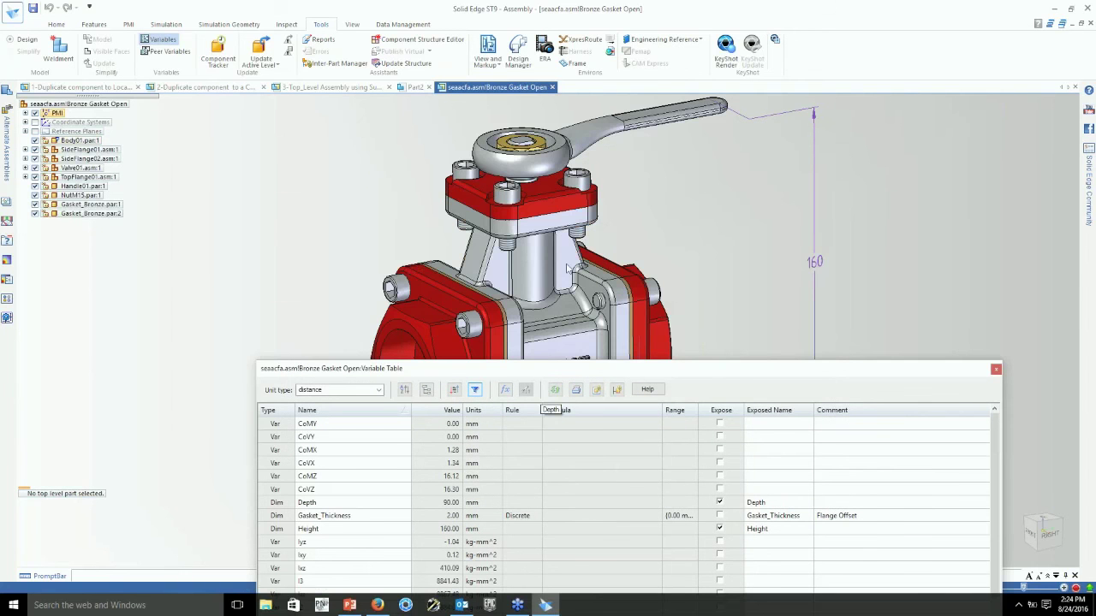
{"action": "left_click_drag", "start_coordinate": [567, 368], "coordinate": [537, 83]}
{"action": "scroll", "coordinate": [563, 380], "scroll_direction": "down", "scroll_amount": 3}
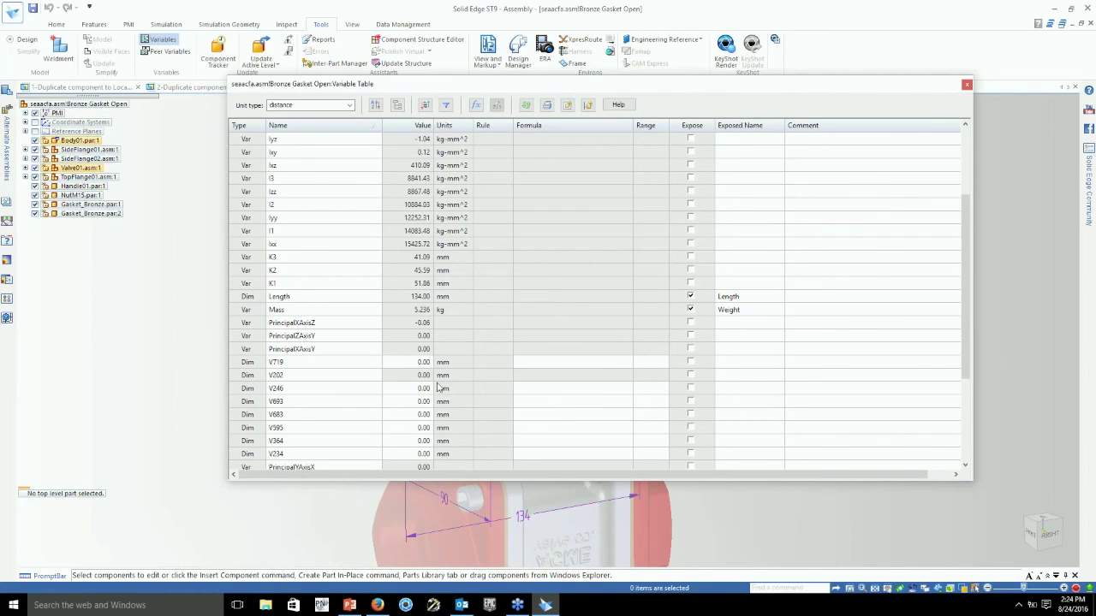
Rename the dimension variable V234 as My_Dim in the assembly's Variable Table.
{"action": "left_click", "coordinate": [360, 387]}
{"action": "key", "text": "Tab"}
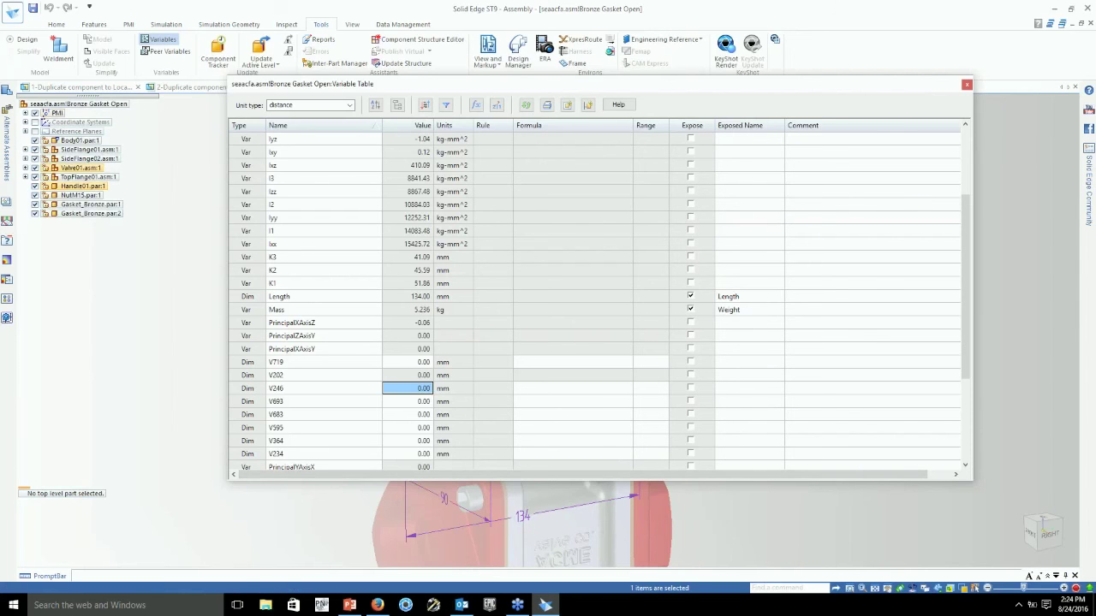
{"action": "left_click", "coordinate": [324, 374]}
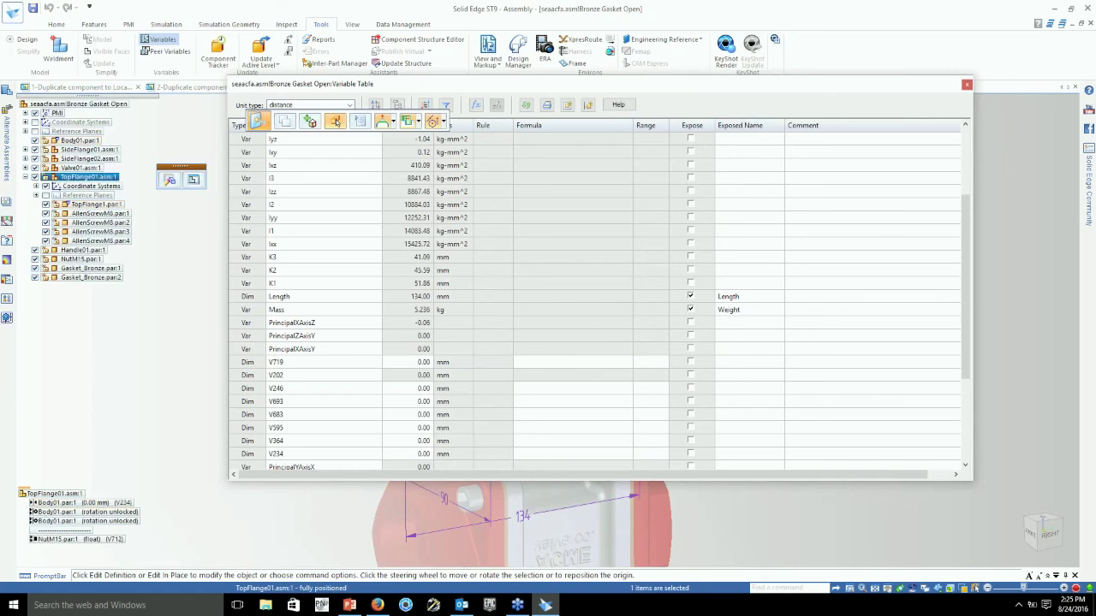
{"action": "left_click", "coordinate": [323, 454]}
{"action": "left_click", "coordinate": [324, 454]}
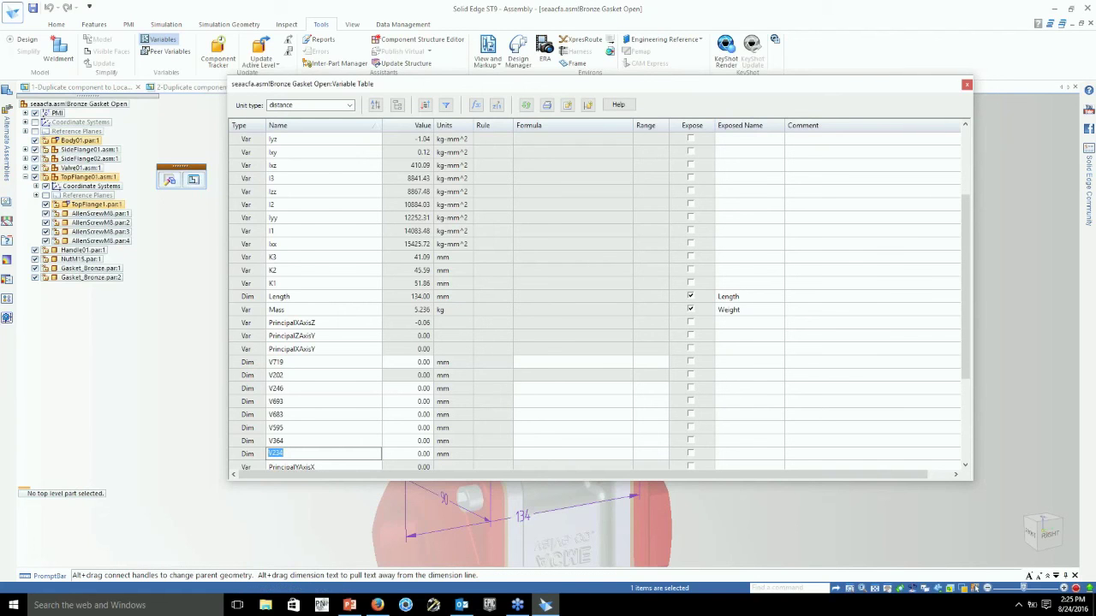
{"action": "type", "text": "My_Dim"}
{"action": "key", "text": "Return"}
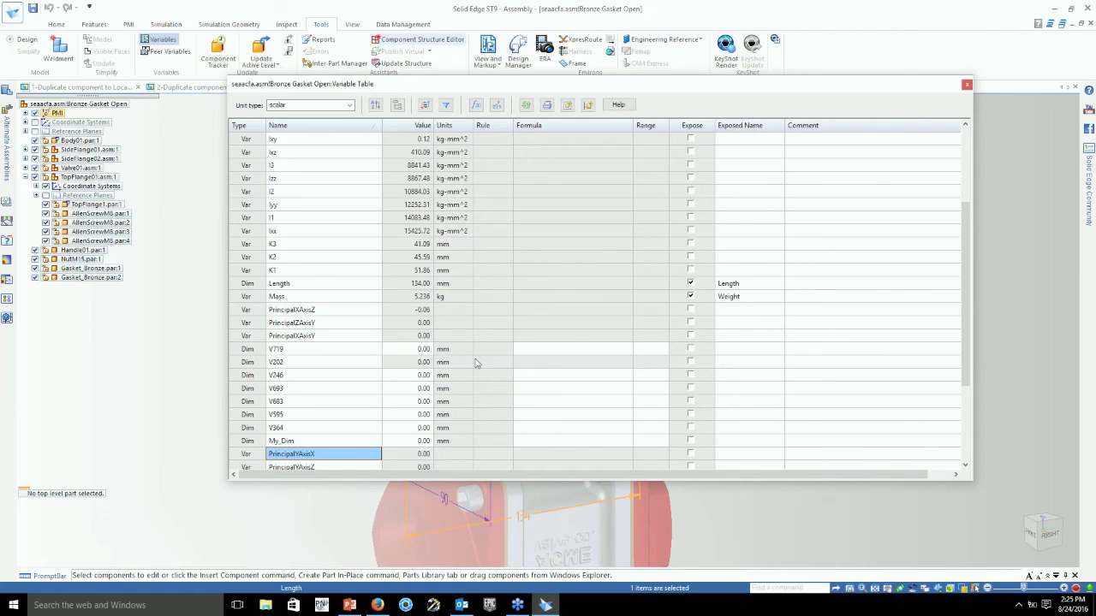
Filter the Variable Table to show only user-named dimensions and select My_Dim.
{"action": "left_click", "coordinate": [445, 105]}
{"action": "left_click", "coordinate": [604, 262]}
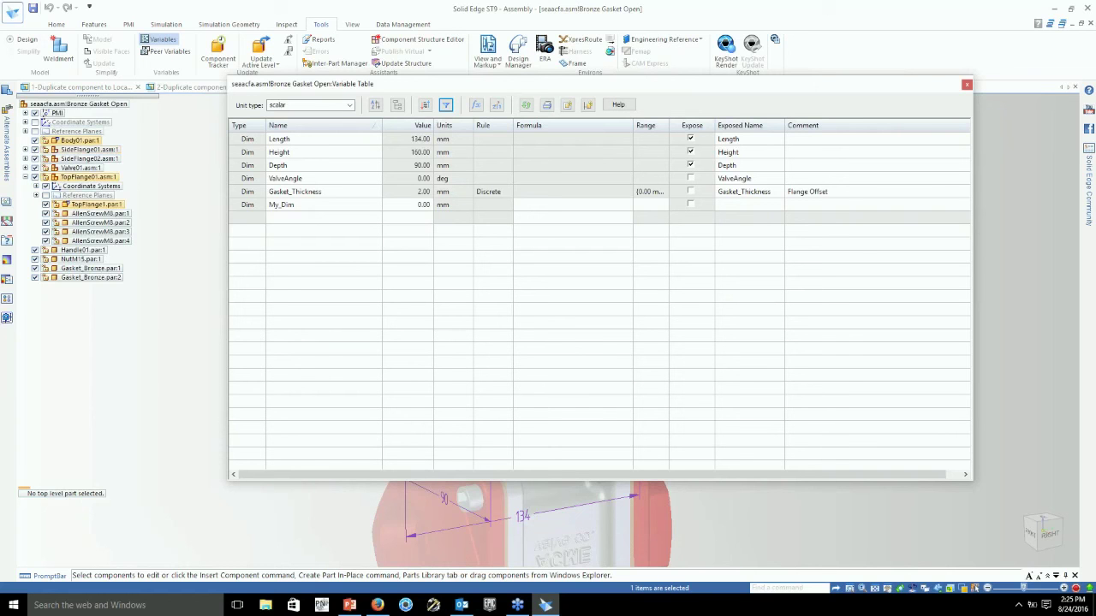
{"action": "left_click", "coordinate": [324, 205]}
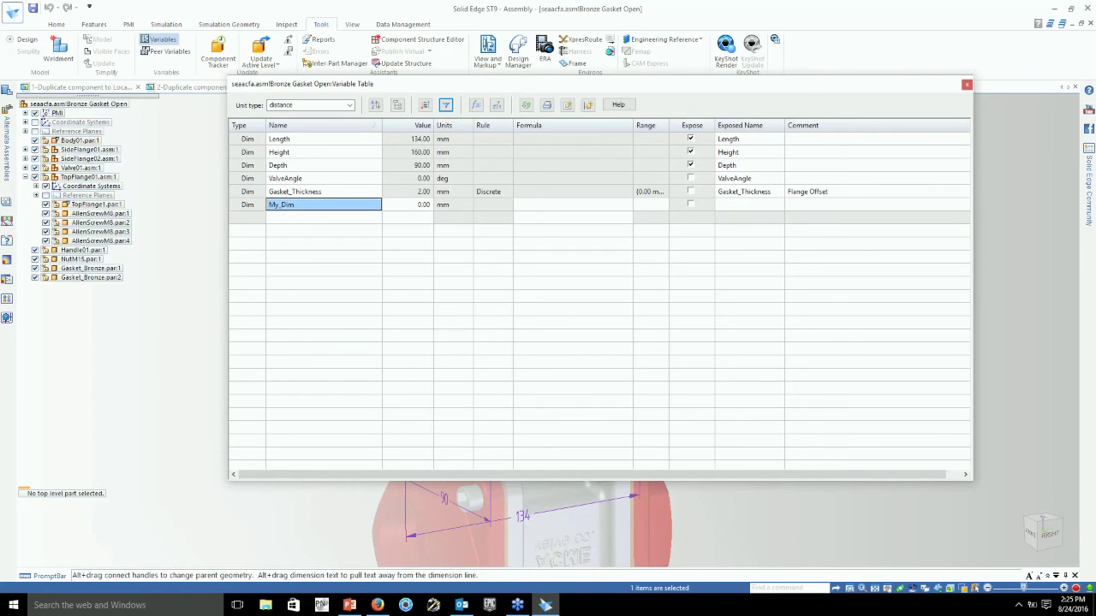
Close the Variable Table and open the Occurrence Properties of the valve assembly.
{"action": "left_click", "coordinate": [965, 87]}
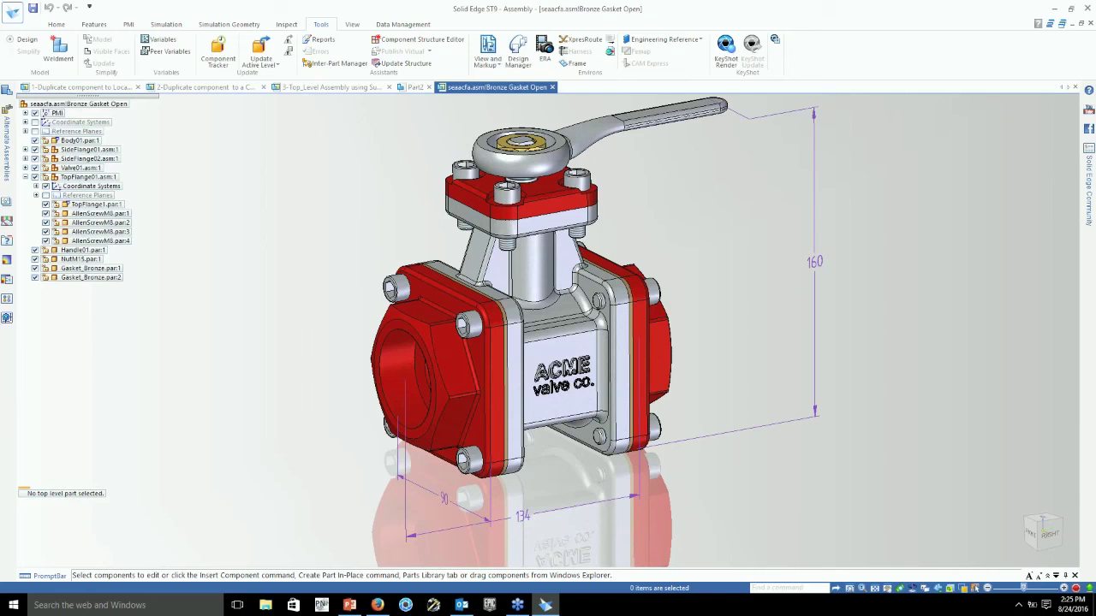
{"action": "right_click", "coordinate": [335, 190]}
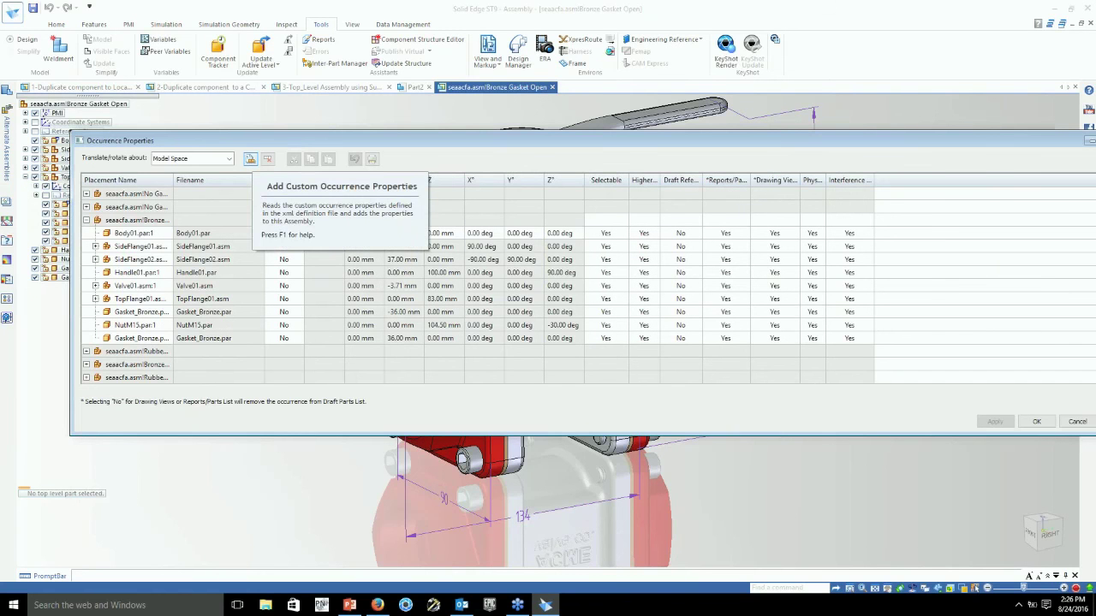
Switch to File Explorer and search the Solid Edge ST9 folder in C:\Program Files for "xml".
{"action": "left_click", "coordinate": [266, 605]}
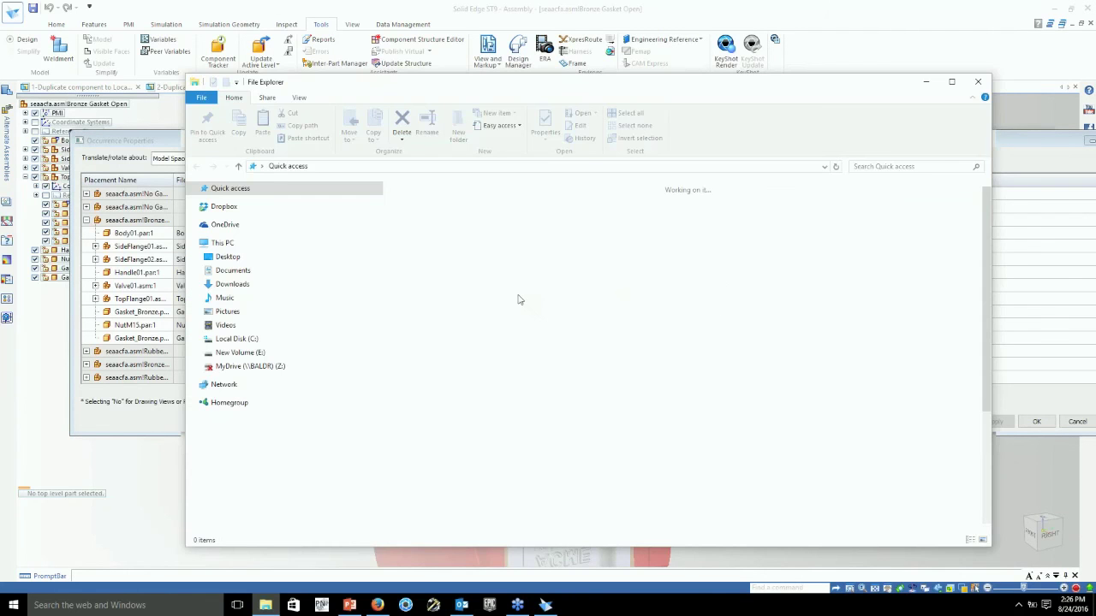
{"action": "left_click", "coordinate": [237, 339]}
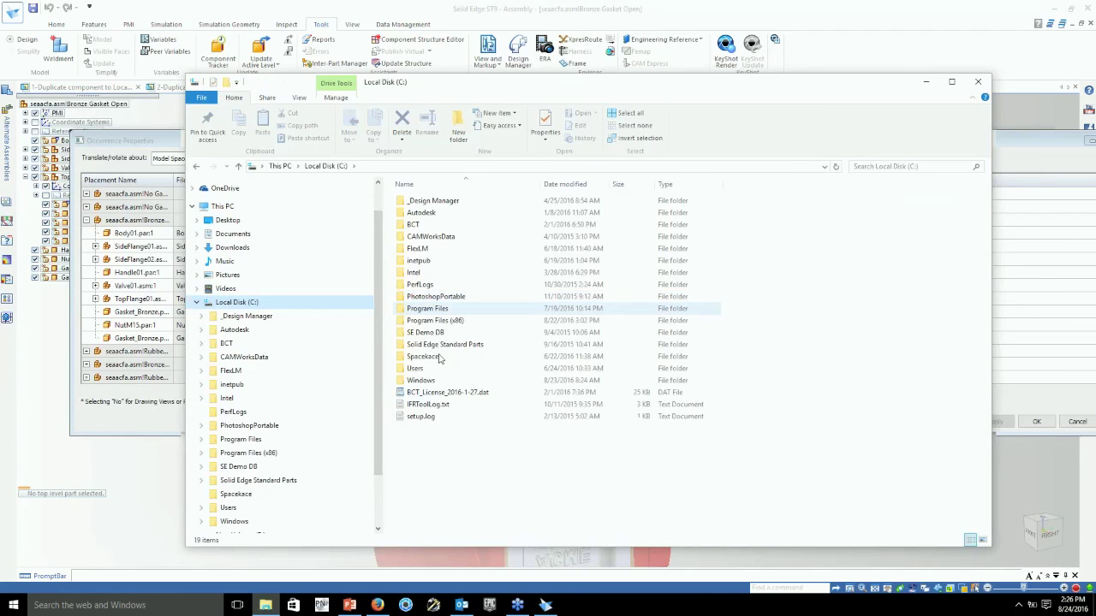
{"action": "double_click", "coordinate": [427, 308]}
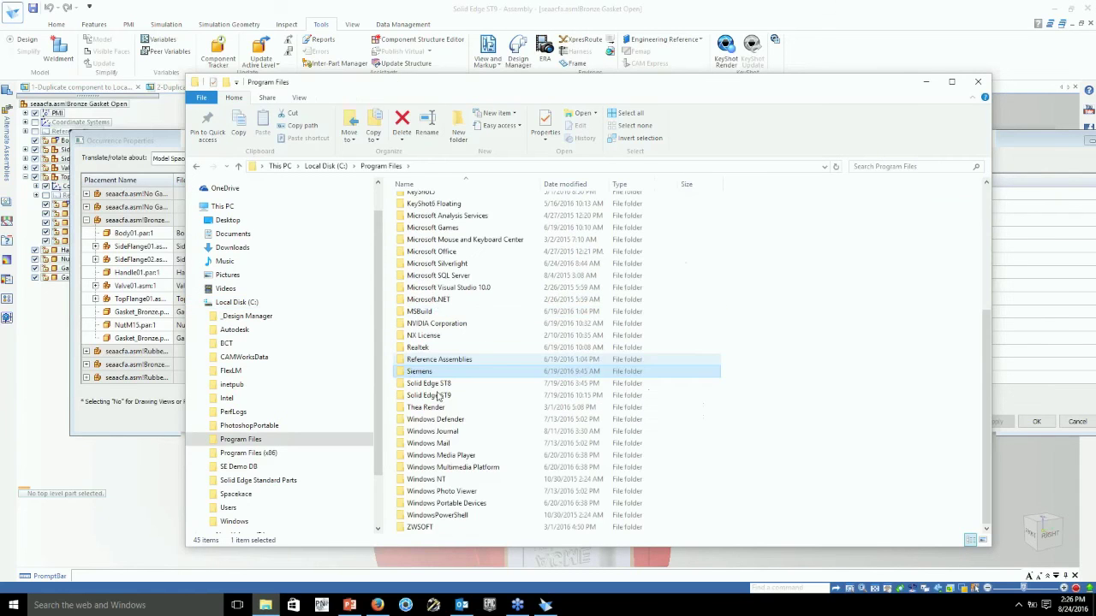
{"action": "left_click", "coordinate": [899, 167]}
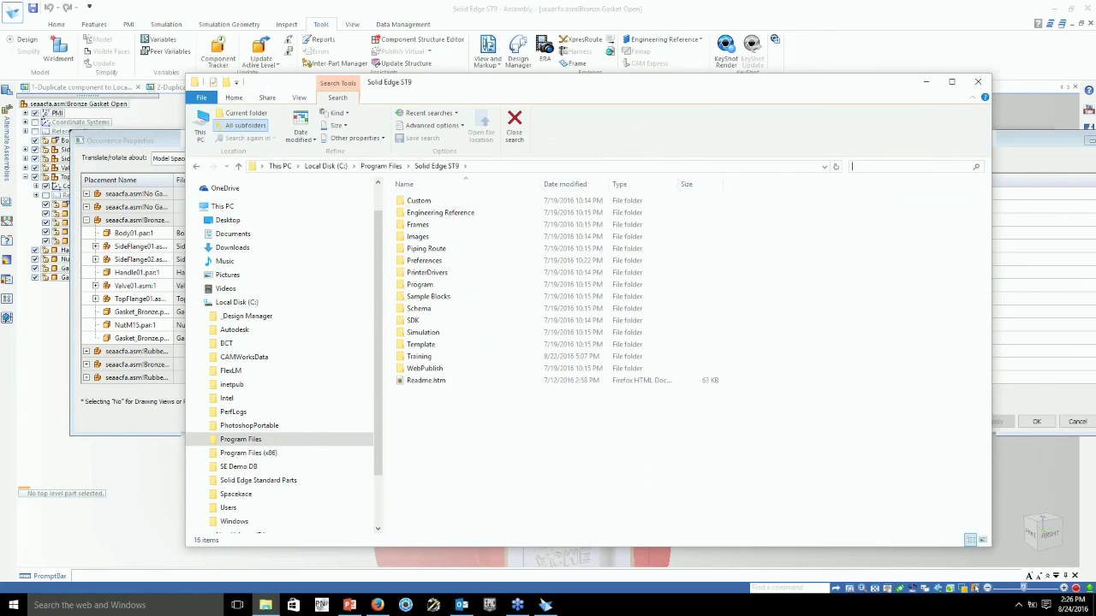
{"action": "type", "text": "xml"}
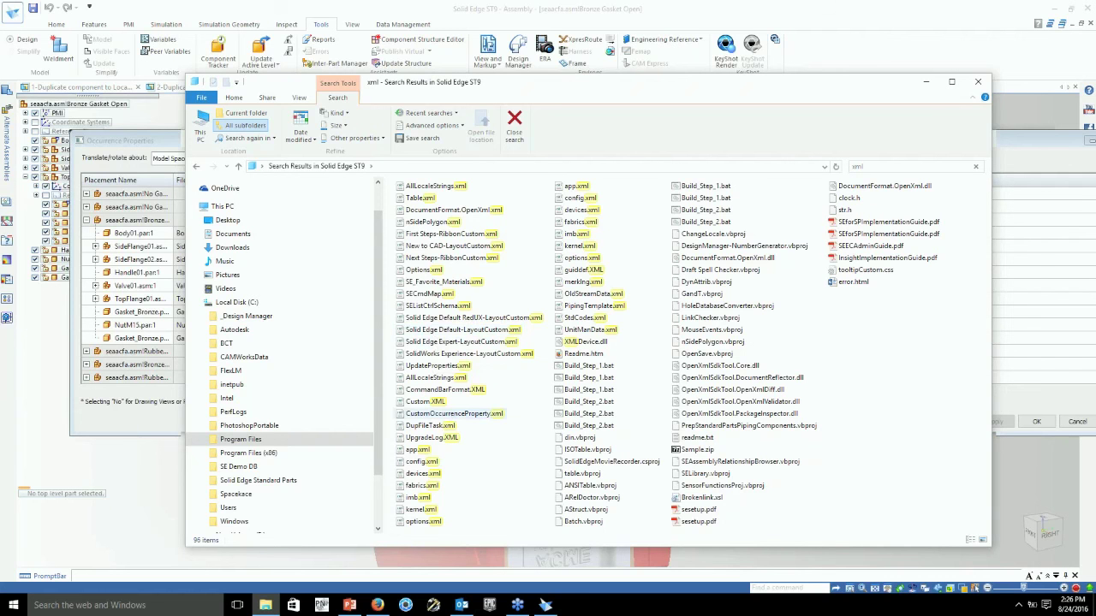
Open CustomOccurrenceProperty.xml from the search results and examine its description section and the sample occurrence property definitions.
{"action": "double_click", "coordinate": [453, 413]}
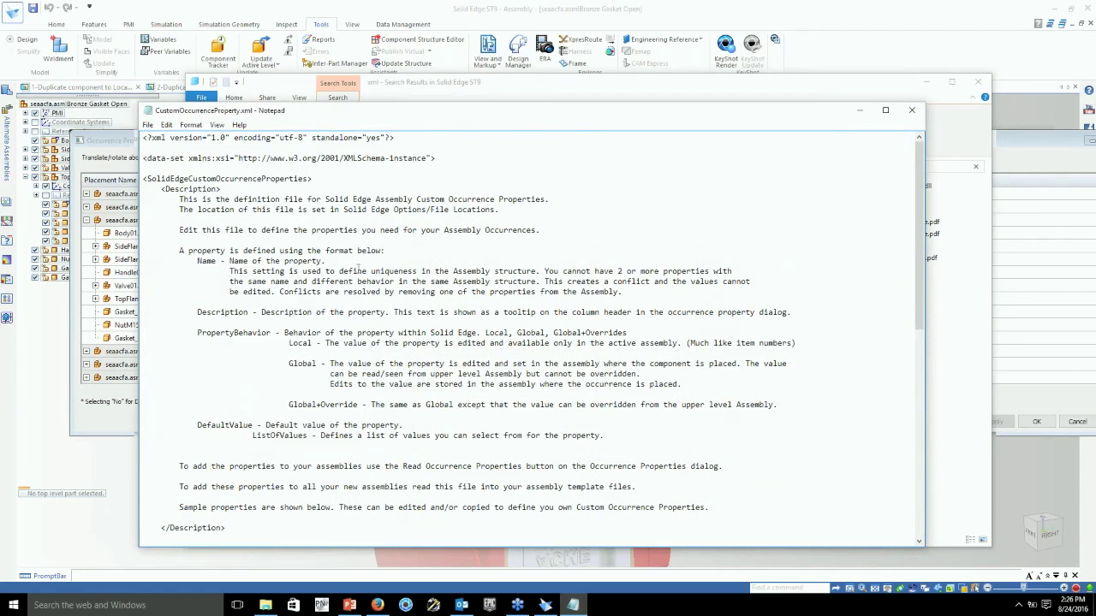
{"action": "left_click_drag", "start_coordinate": [621, 383], "coordinate": [167, 189]}
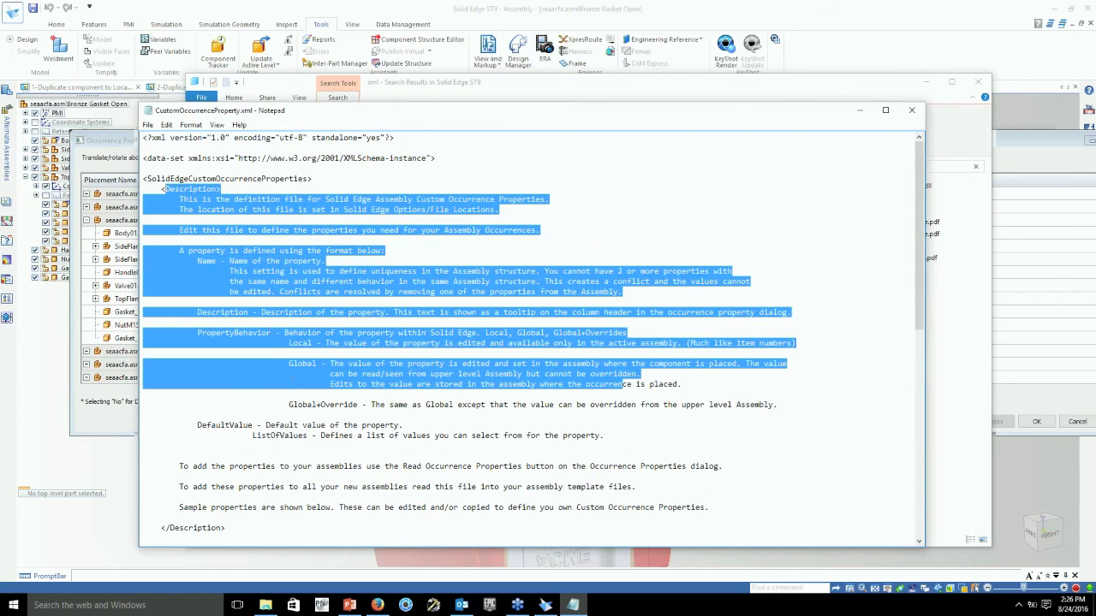
{"action": "scroll", "coordinate": [500, 464], "scroll_direction": "down", "scroll_amount": 12}
{"action": "scroll", "coordinate": [501, 464], "scroll_direction": "down", "scroll_amount": 3}
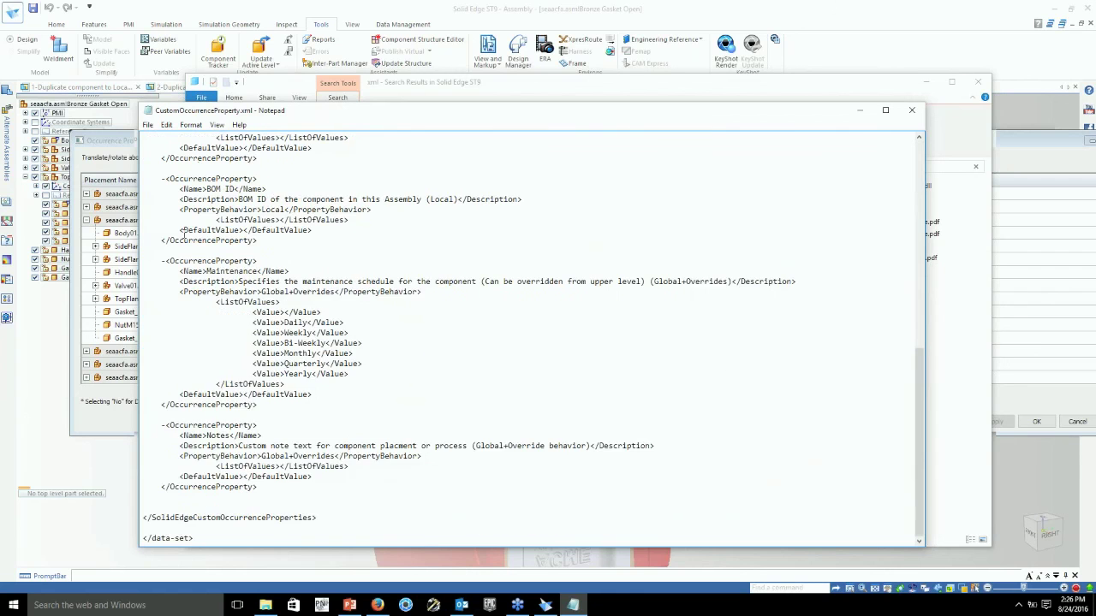
{"action": "left_click_drag", "start_coordinate": [500, 476], "coordinate": [182, 229]}
{"action": "scroll", "coordinate": [182, 230], "scroll_direction": "up", "scroll_amount": 4}
{"action": "scroll", "coordinate": [231, 150], "scroll_direction": "up", "scroll_amount": 5}
{"action": "left_click_drag", "start_coordinate": [231, 150], "coordinate": [429, 300]}
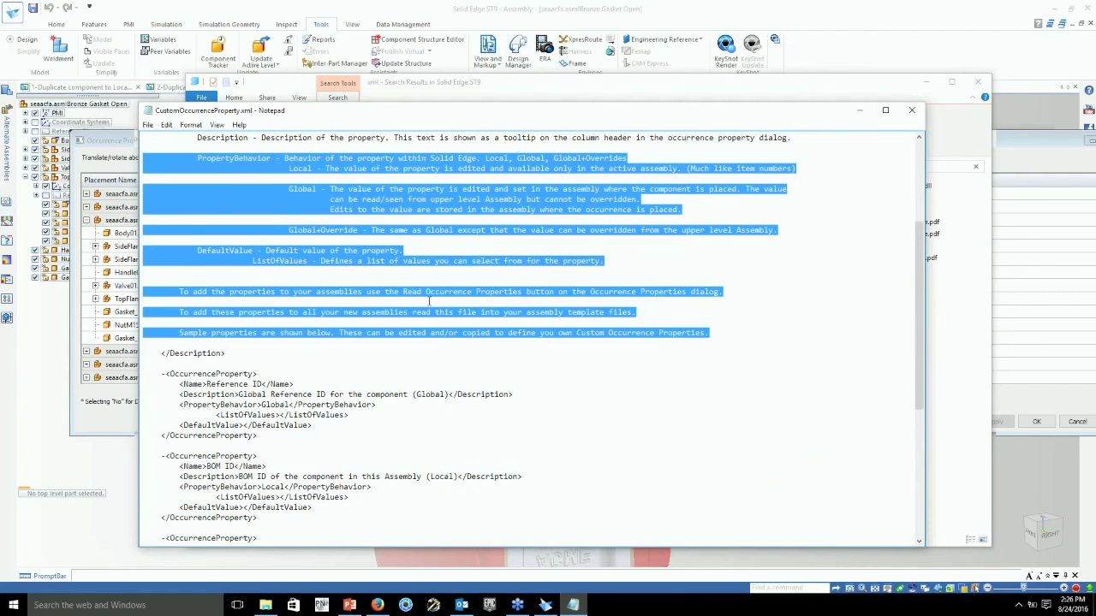
Review the PropertyBehavior, DefaultValue and ListOfValues explanations against the Reference ID, BOM ID and Maintenance samples, and close the XML file.
{"action": "scroll", "coordinate": [424, 318], "scroll_direction": "up", "scroll_amount": 3}
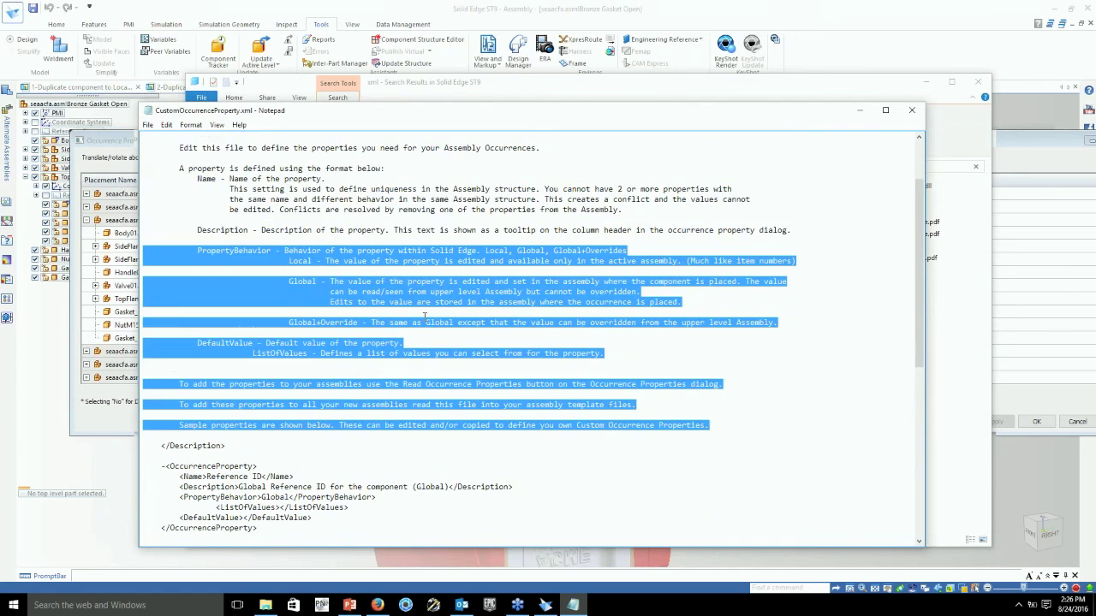
{"action": "scroll", "coordinate": [424, 316], "scroll_direction": "up", "scroll_amount": 2}
{"action": "scroll", "coordinate": [424, 317], "scroll_direction": "down", "scroll_amount": 5}
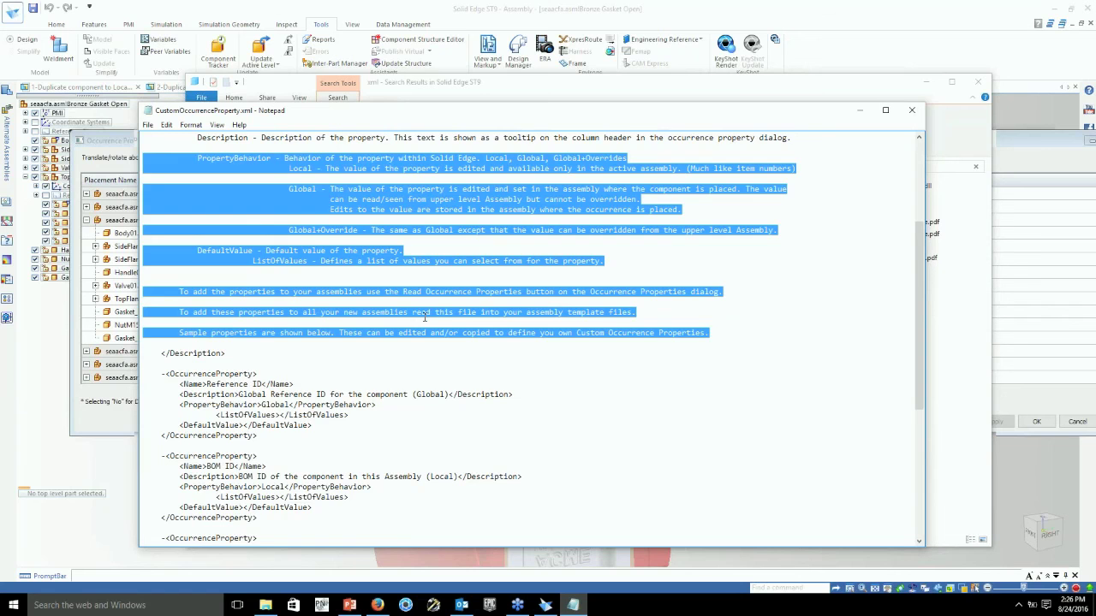
{"action": "scroll", "coordinate": [516, 306], "scroll_direction": "up", "scroll_amount": 2}
{"action": "left_click", "coordinate": [524, 308]}
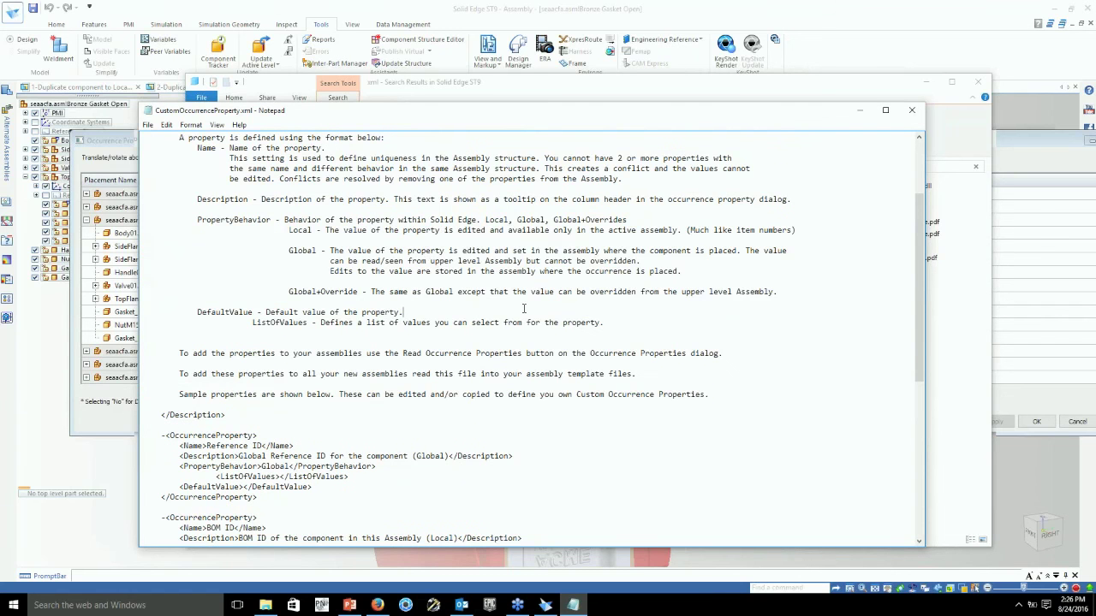
{"action": "scroll", "coordinate": [524, 309], "scroll_direction": "down", "scroll_amount": 6}
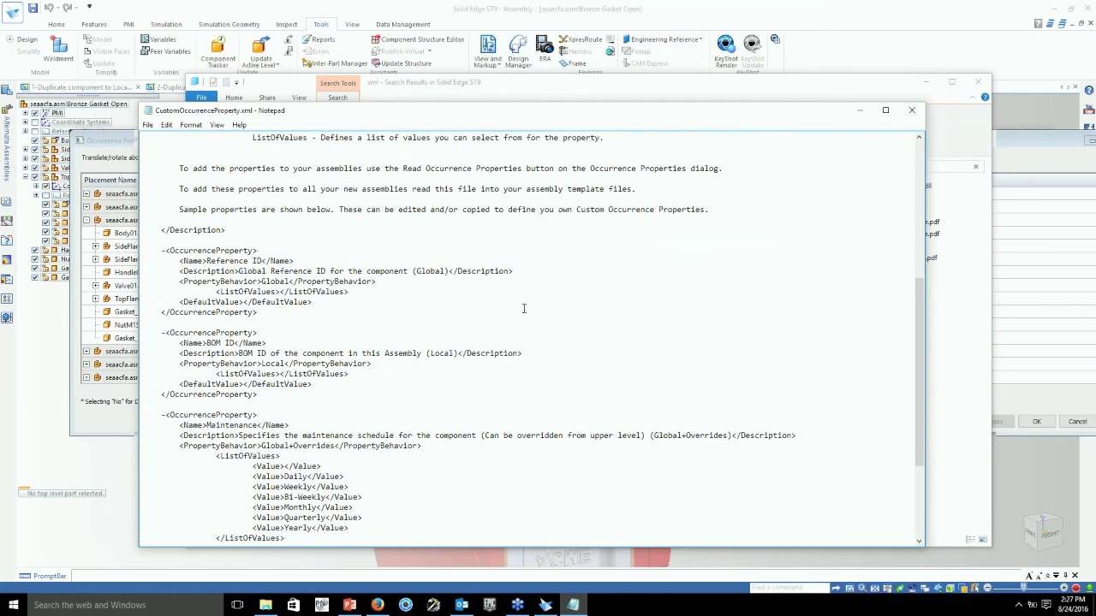
{"action": "left_click", "coordinate": [913, 112]}
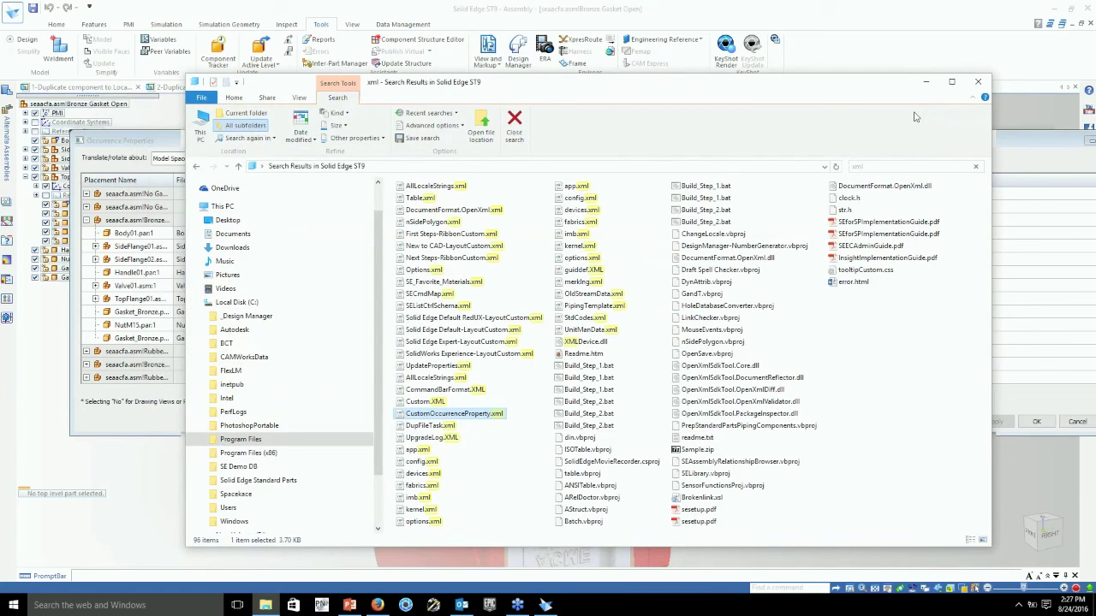
Close the File Explorer search window and dismiss the Occurrence Properties dialog of the valve assembly.
{"action": "left_click", "coordinate": [978, 82]}
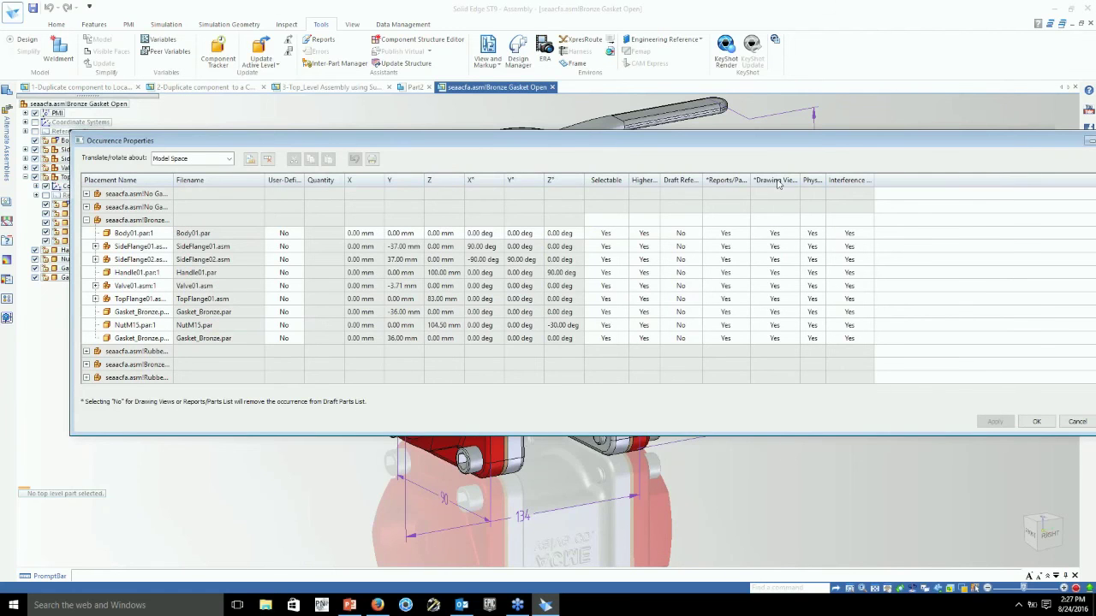
{"action": "left_click_drag", "start_coordinate": [984, 140], "coordinate": [748, 179]}
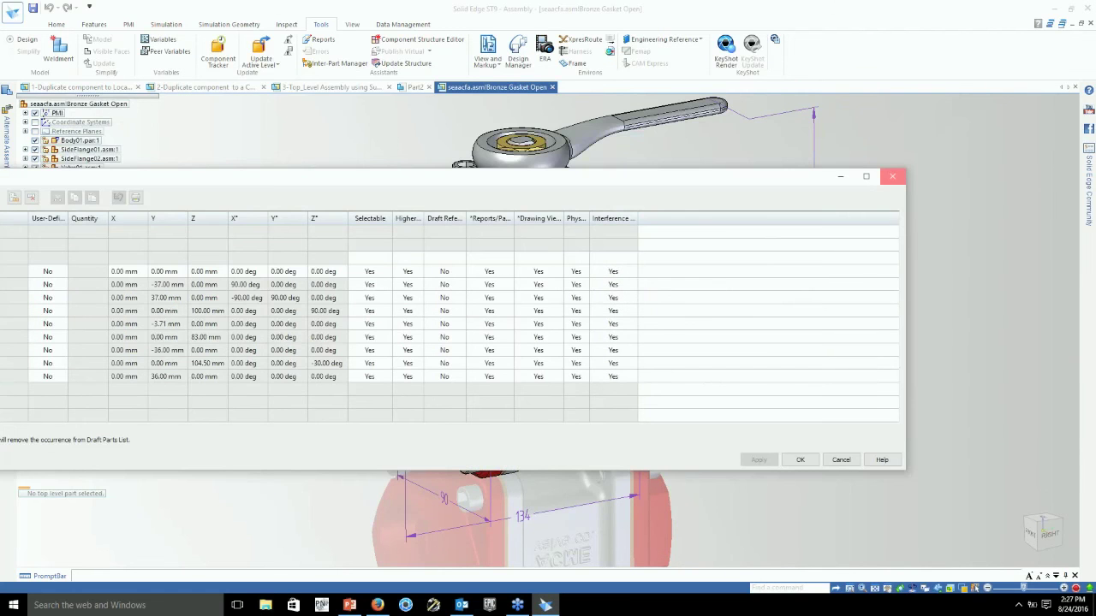
{"action": "left_click", "coordinate": [892, 177]}
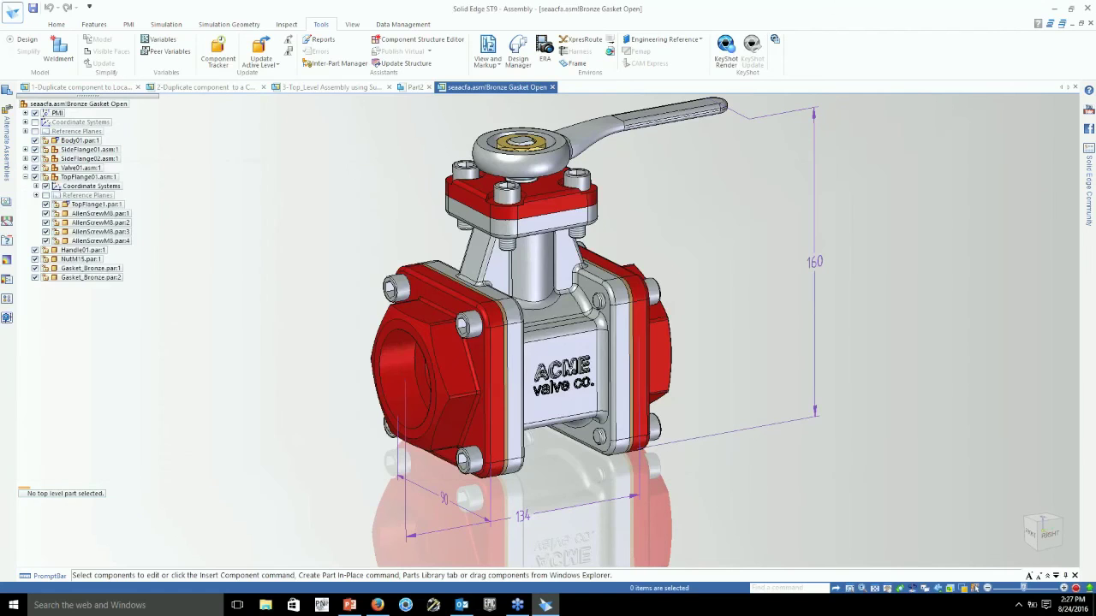
Switch to the PowerPoint presentation and show the closing "Get in touch with us" slide.
{"action": "left_click", "coordinate": [350, 606]}
{"action": "scroll", "coordinate": [477, 455], "scroll_direction": "down", "scroll_amount": 1}
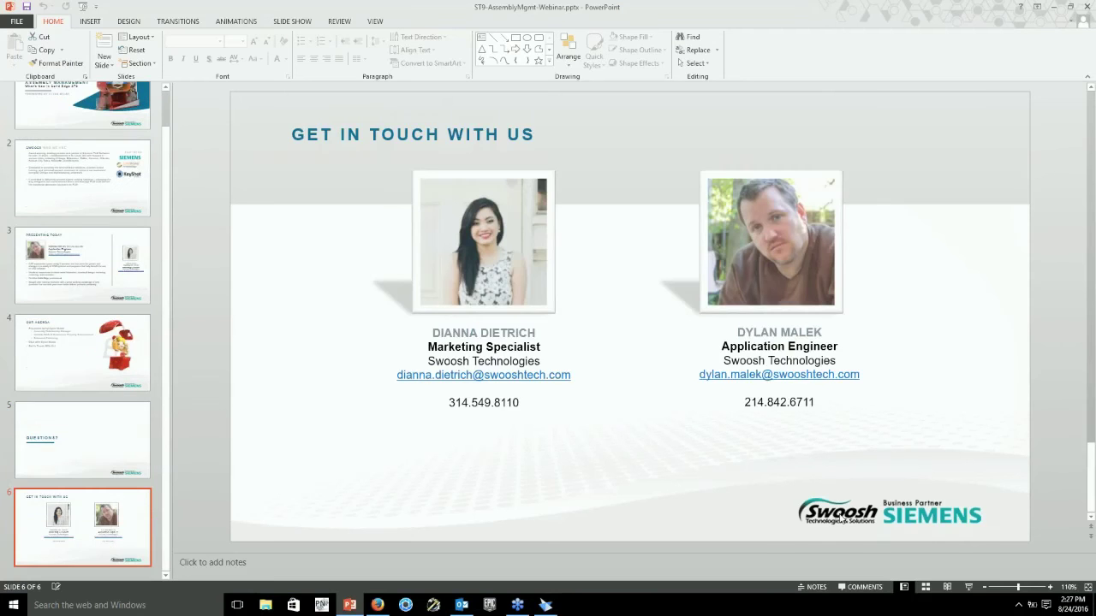